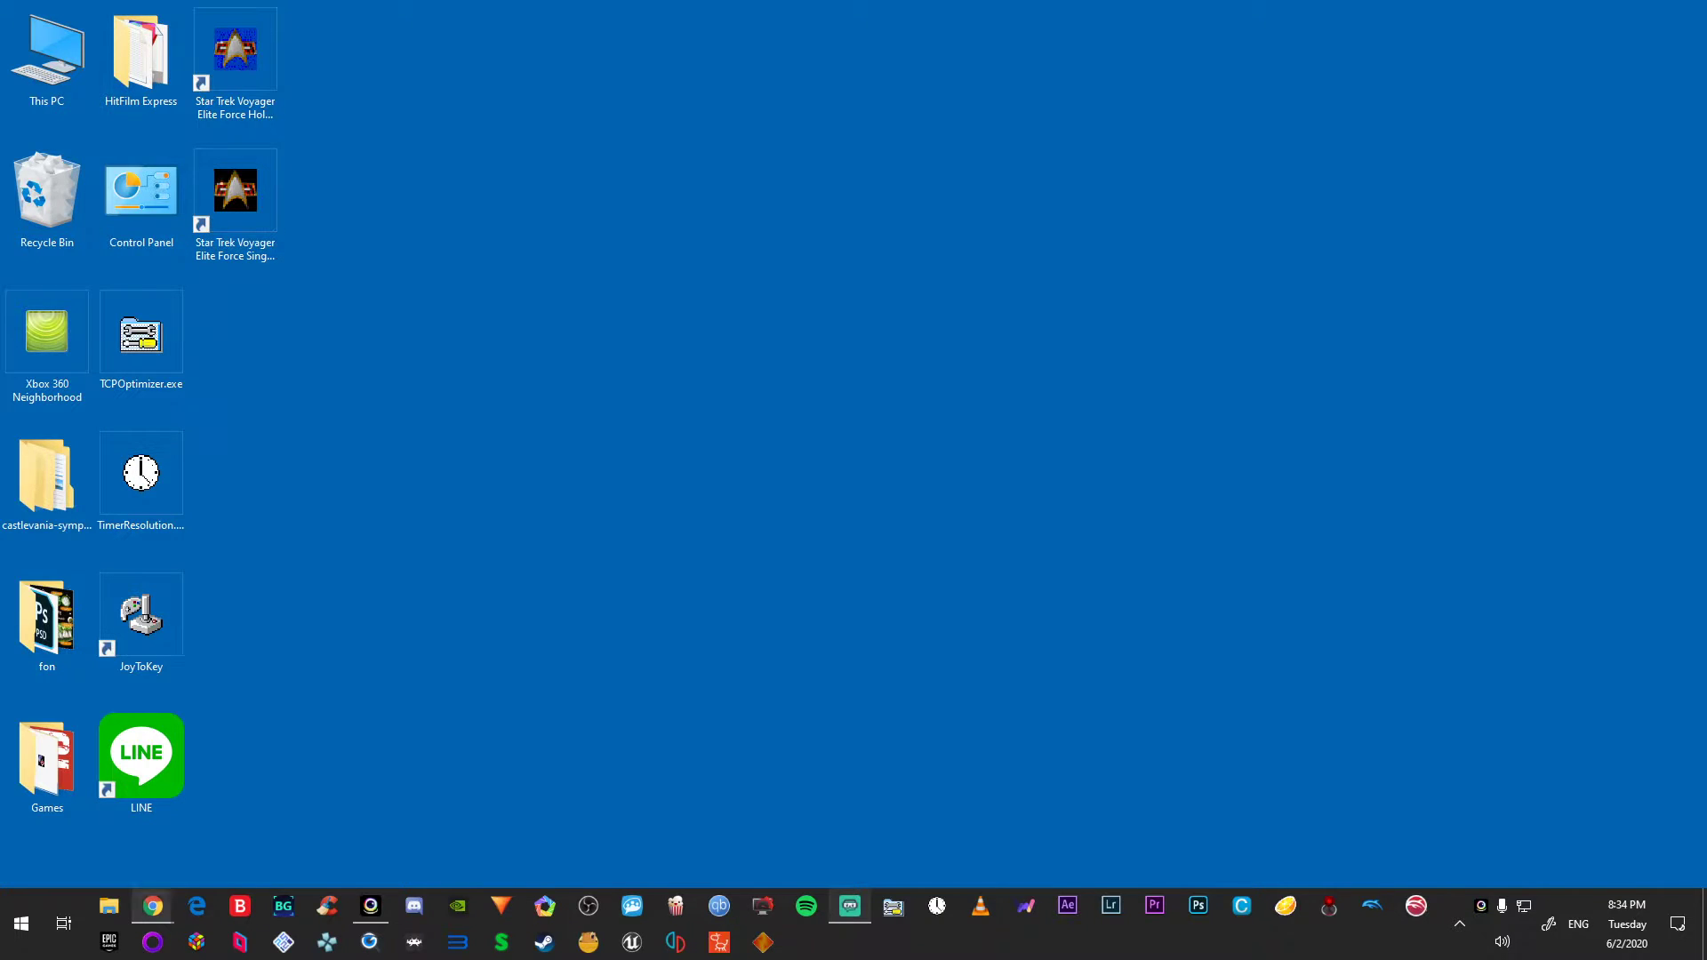
Step: Switch to the Chrome window with the Star Trek: Voyager - Elite Force page and review its Windows downloads and game extras
{"action": "mouse_move", "coordinate": [153, 906]}
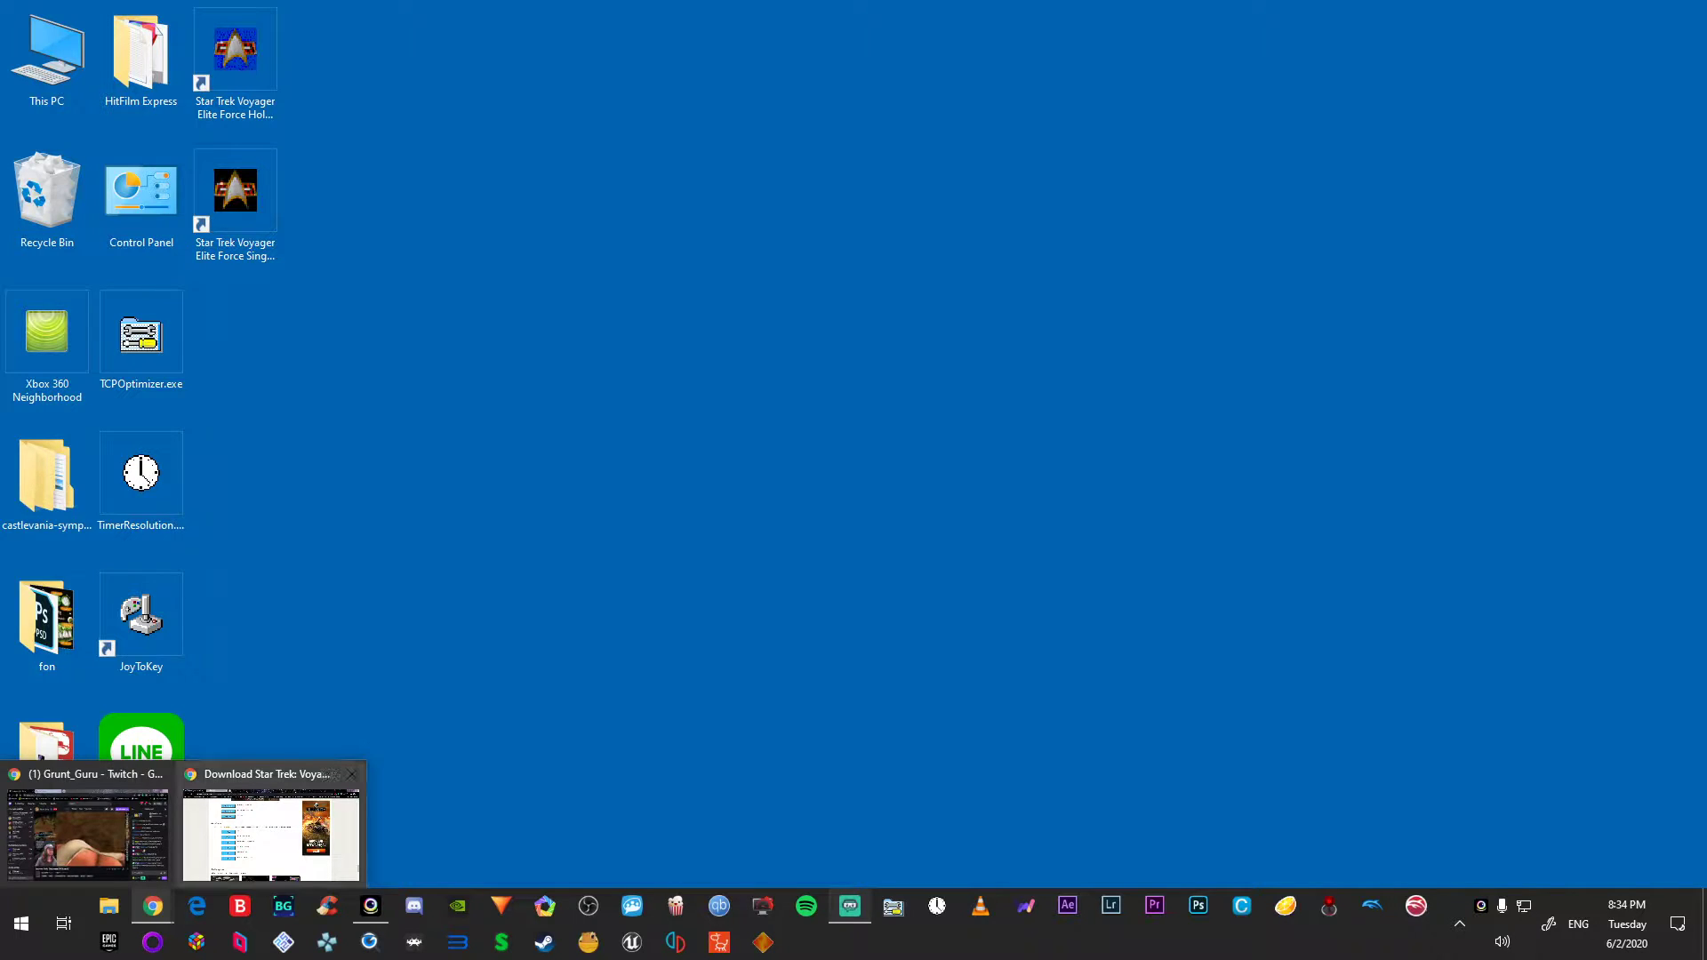
{"action": "left_click", "coordinate": [271, 831]}
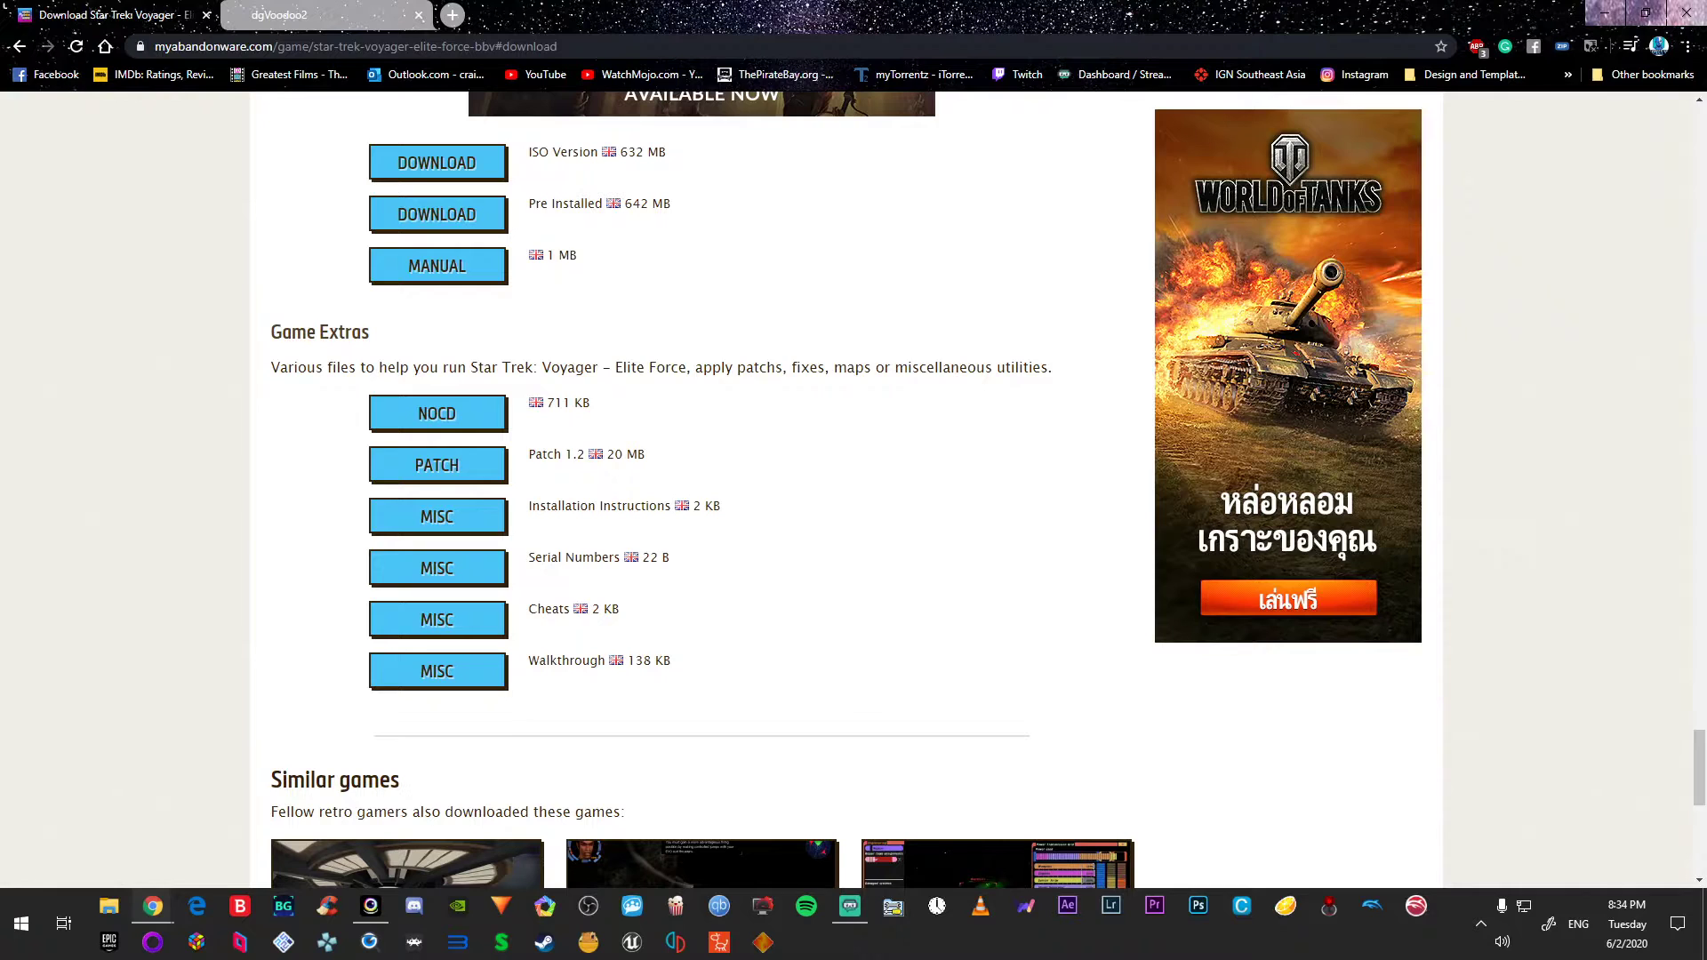
{"action": "scroll", "coordinate": [702, 356], "scroll_direction": "up", "scroll_amount": 3}
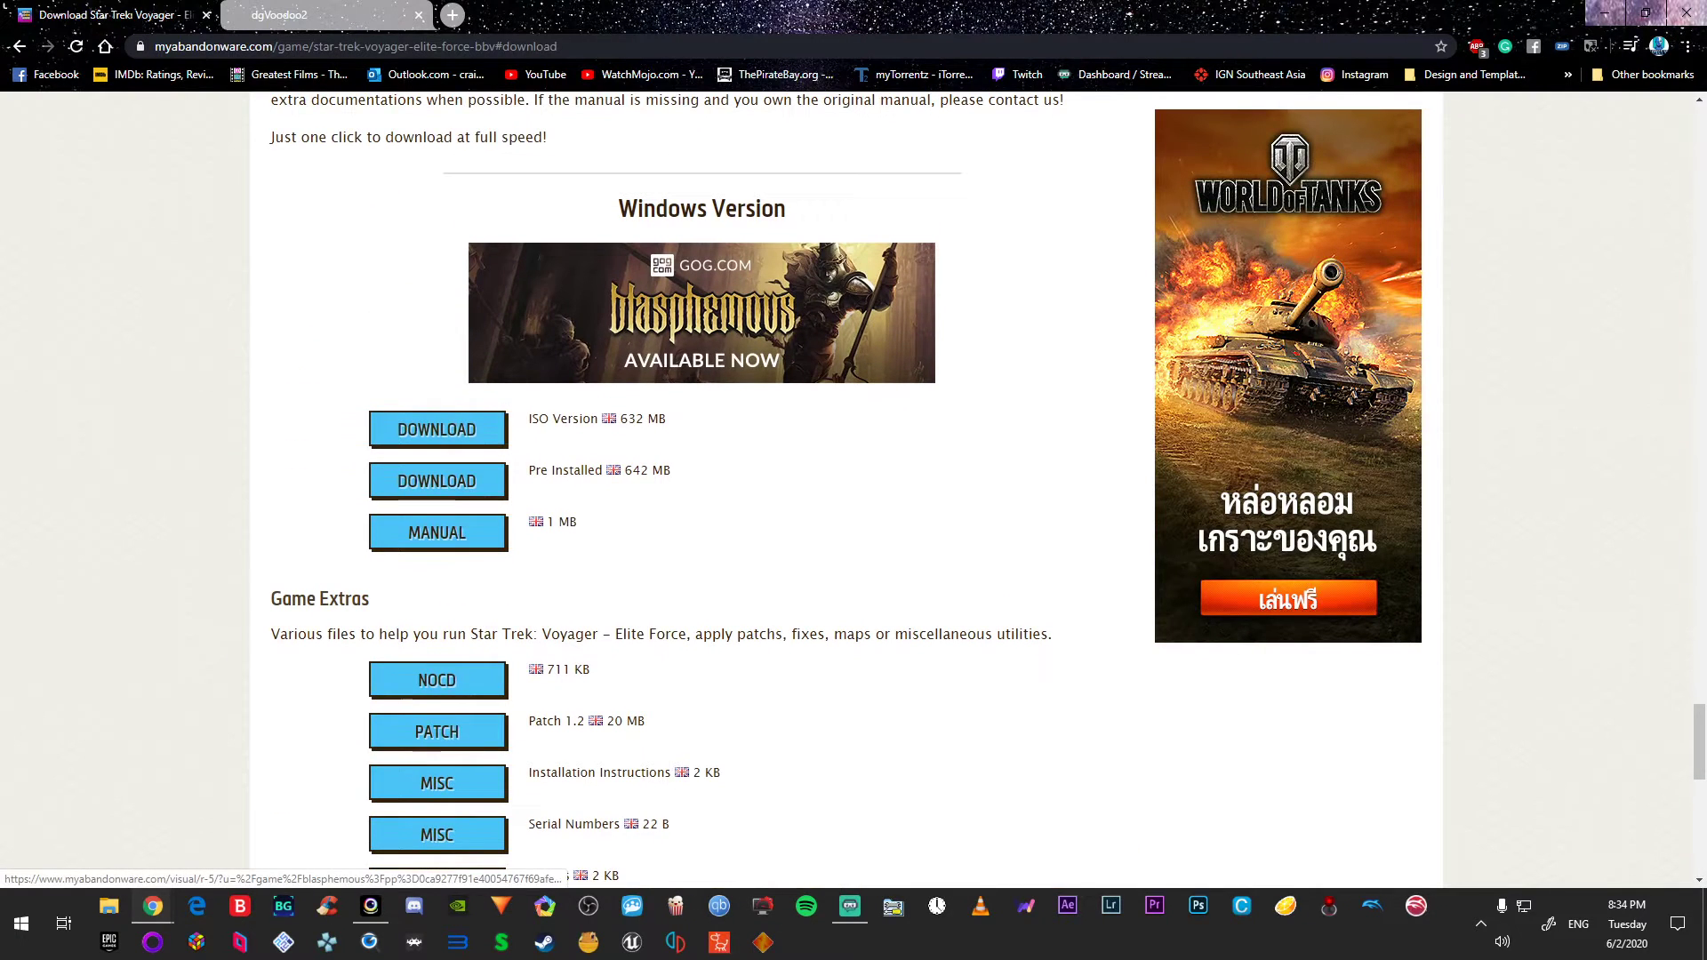
{"action": "scroll", "coordinate": [702, 444], "scroll_direction": "up", "scroll_amount": 2}
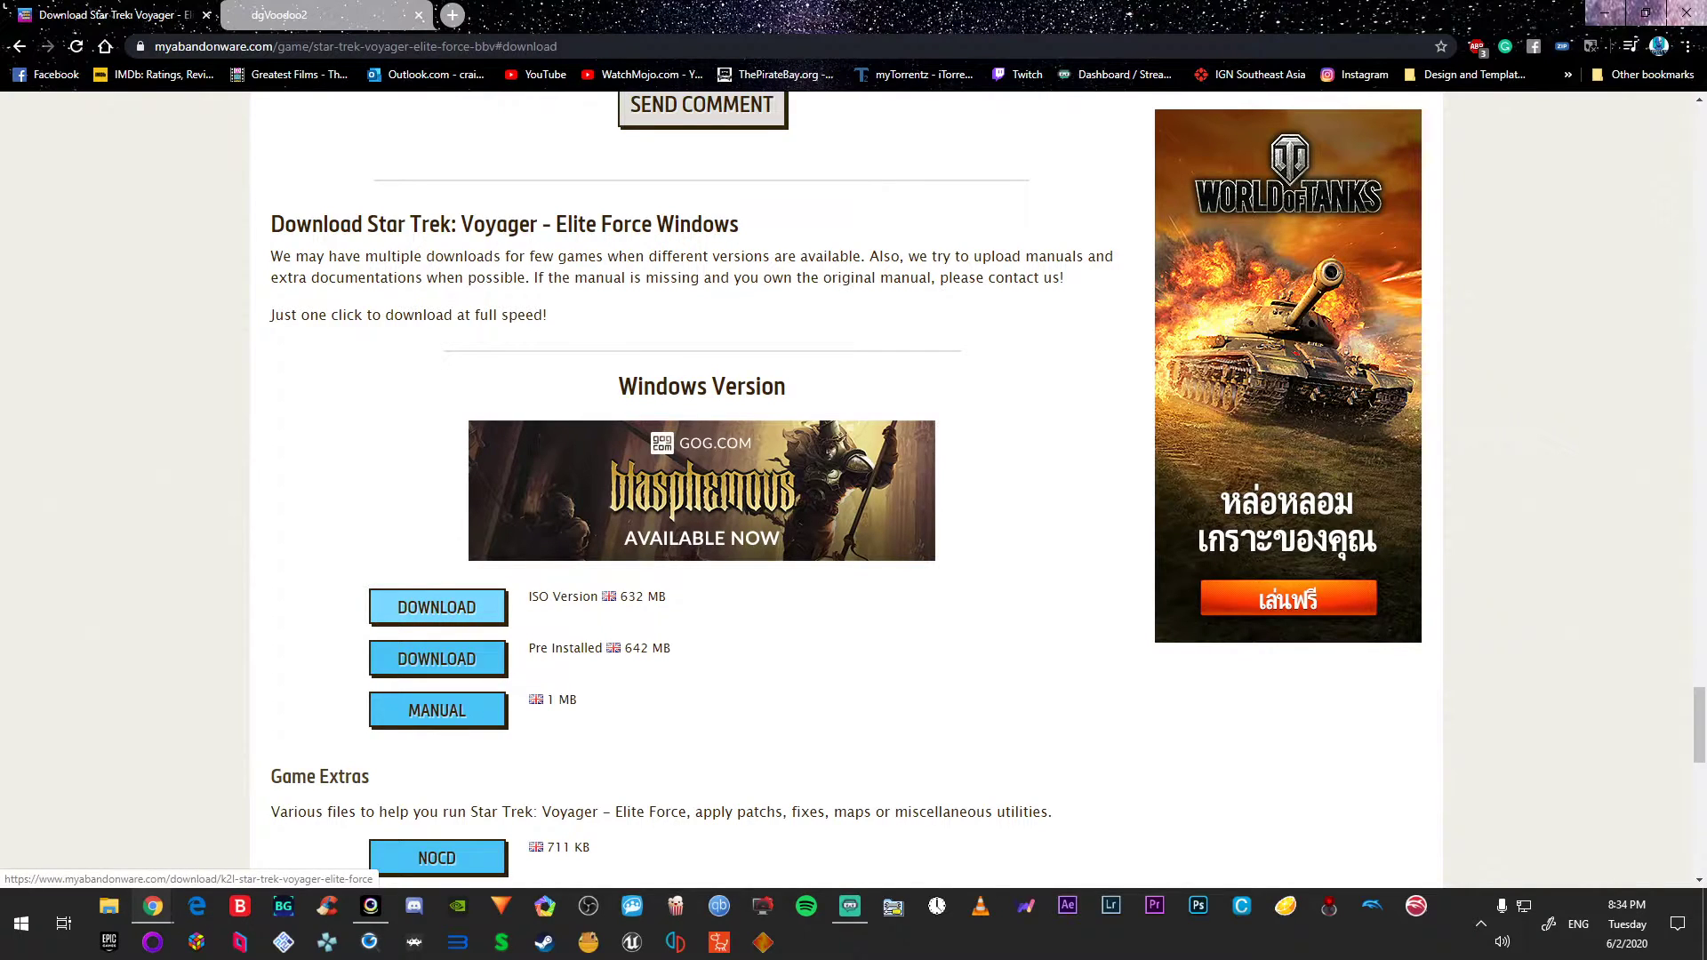
{"action": "scroll", "coordinate": [437, 502], "scroll_direction": "down", "scroll_amount": 4}
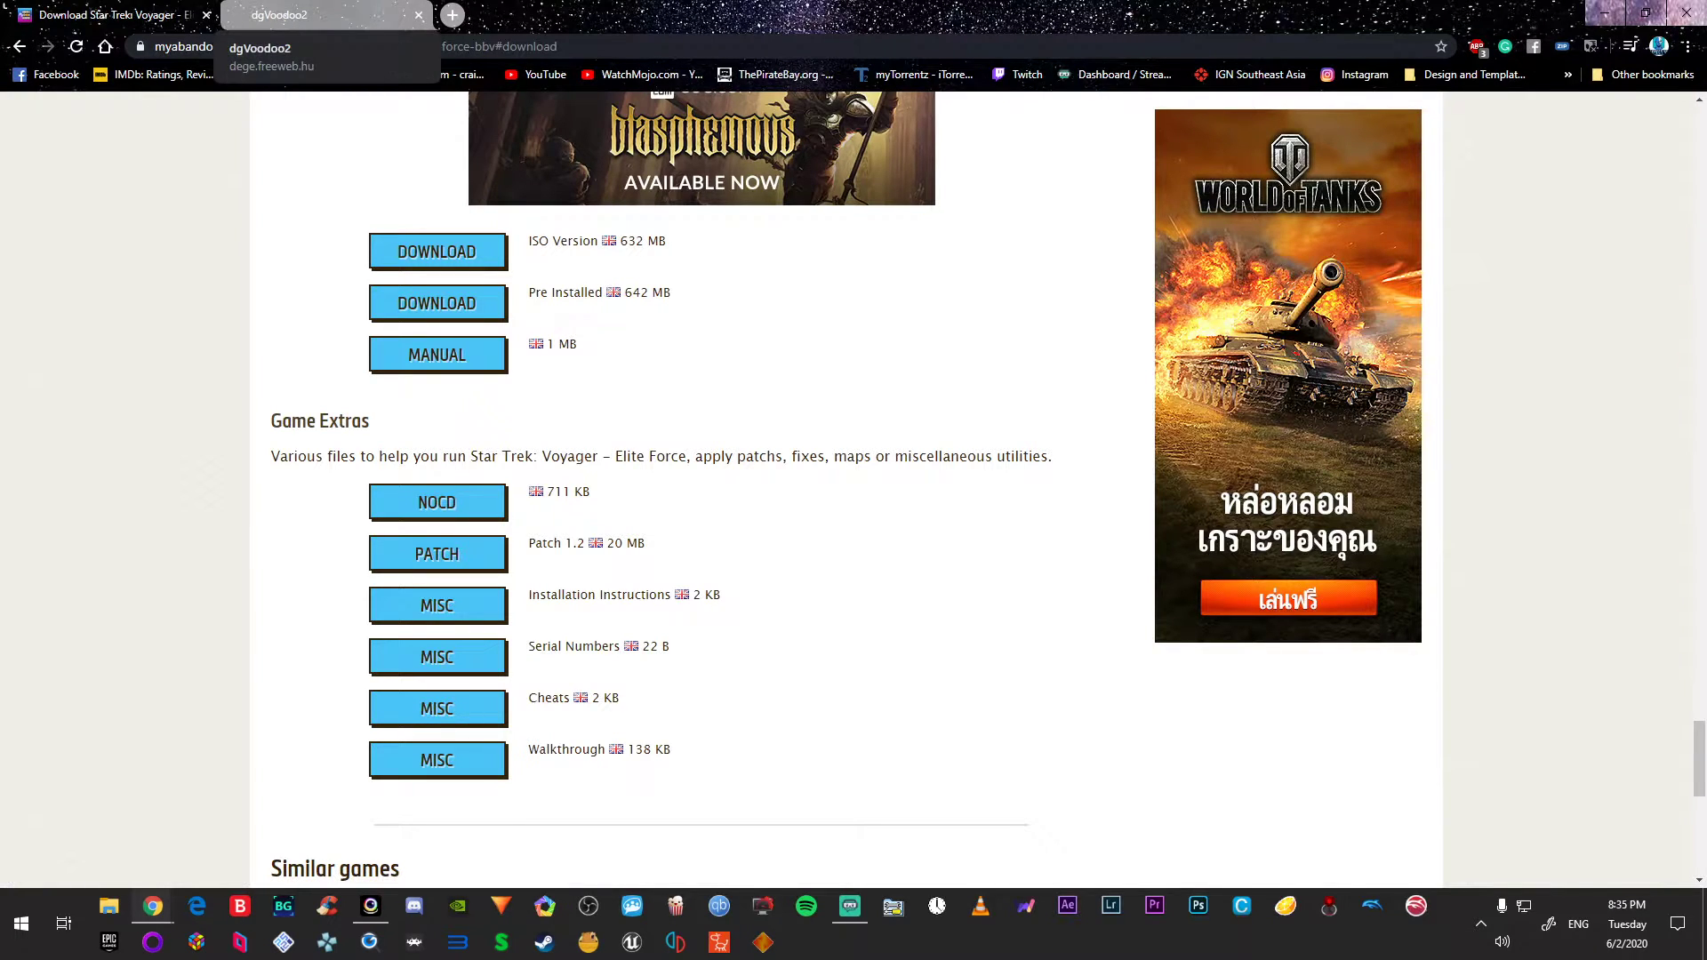
Step: Download the regular-usage dgVoodoo v2.63.2 archive from the dgVoodoo2 page and inspect its contents in WinRAR
{"action": "left_click", "coordinate": [320, 14]}
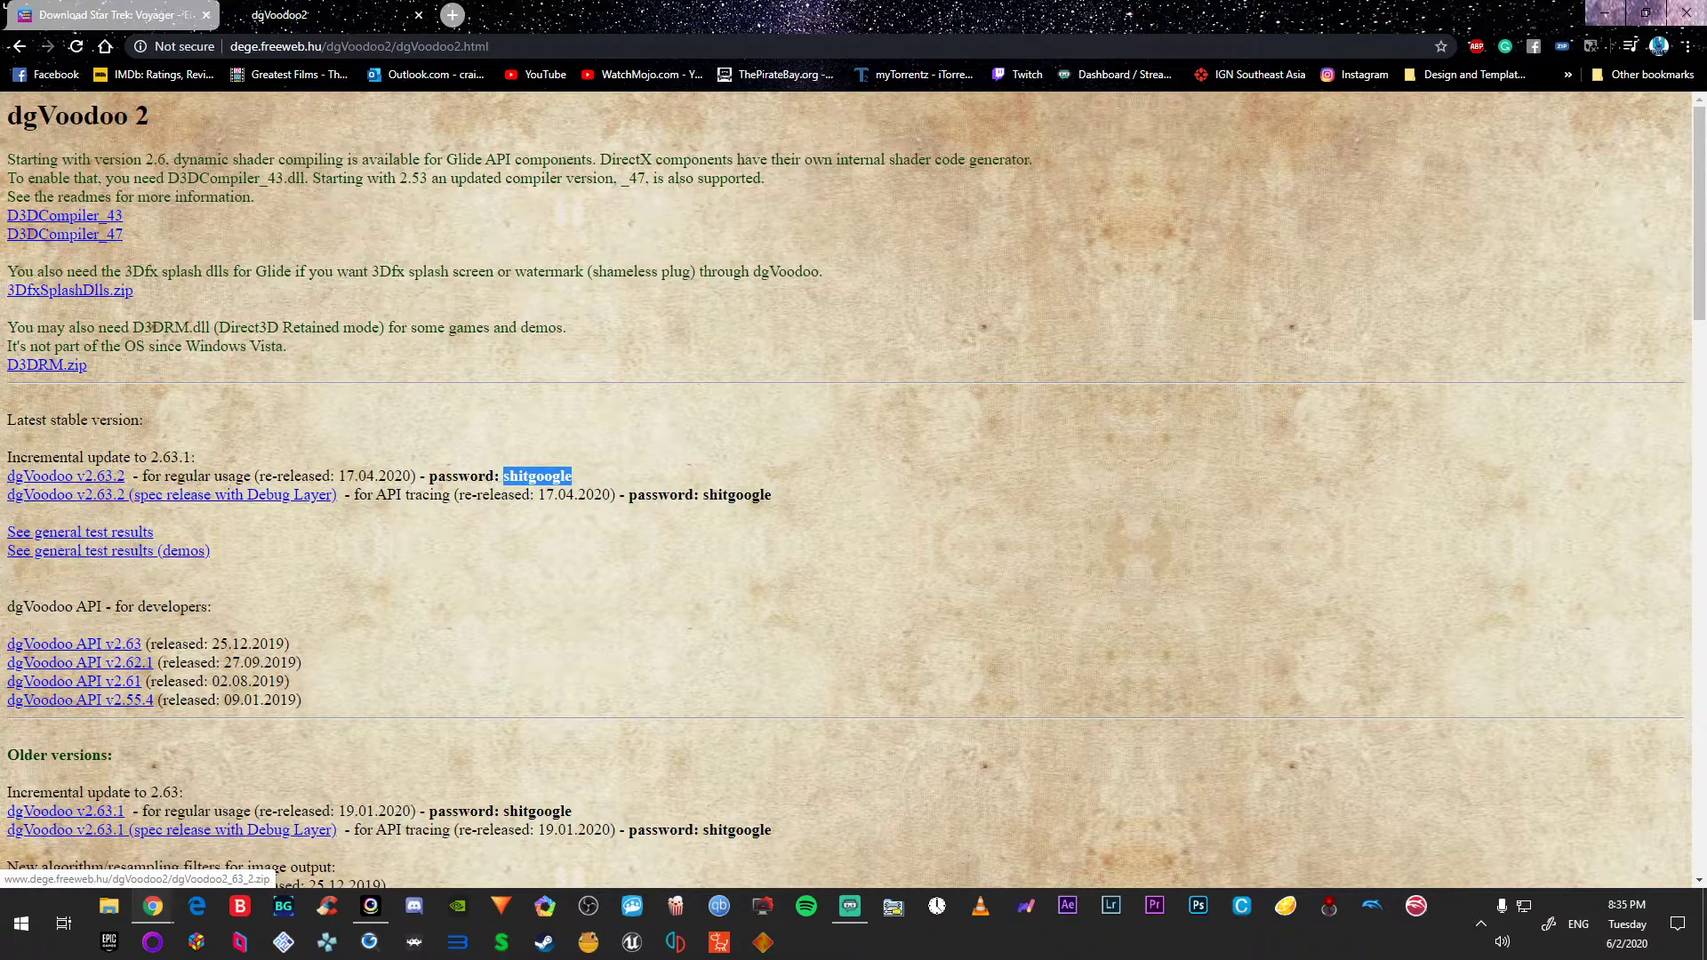
{"action": "left_click", "coordinate": [65, 476]}
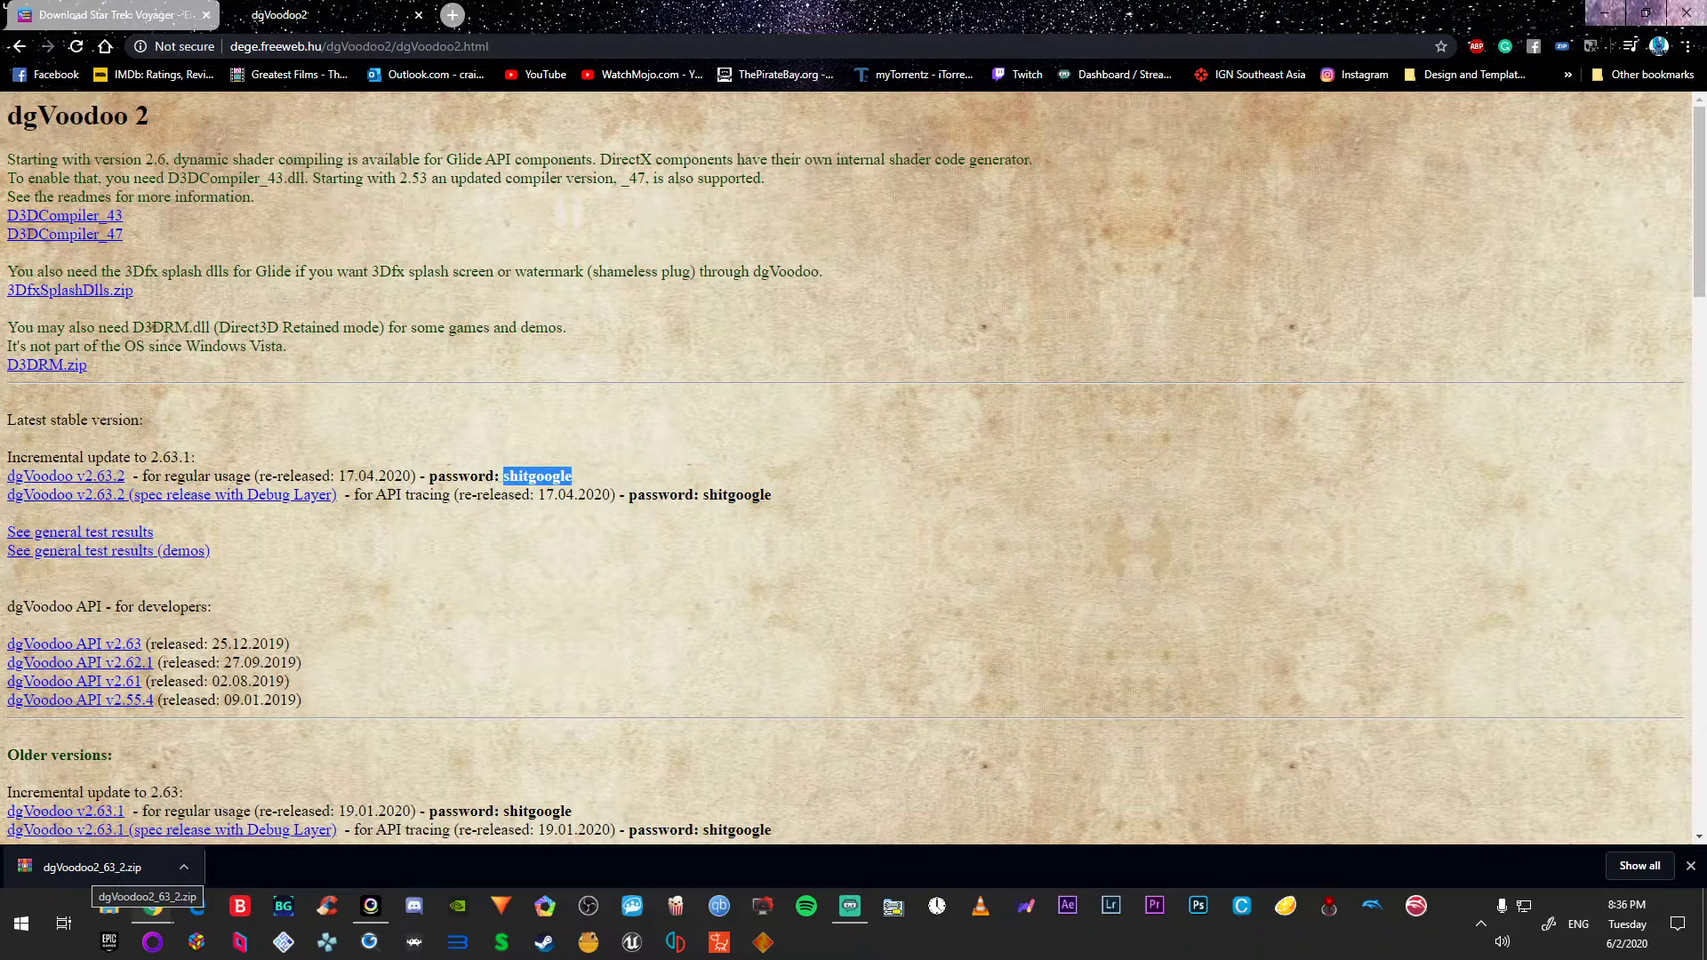
{"action": "left_click", "coordinate": [98, 869]}
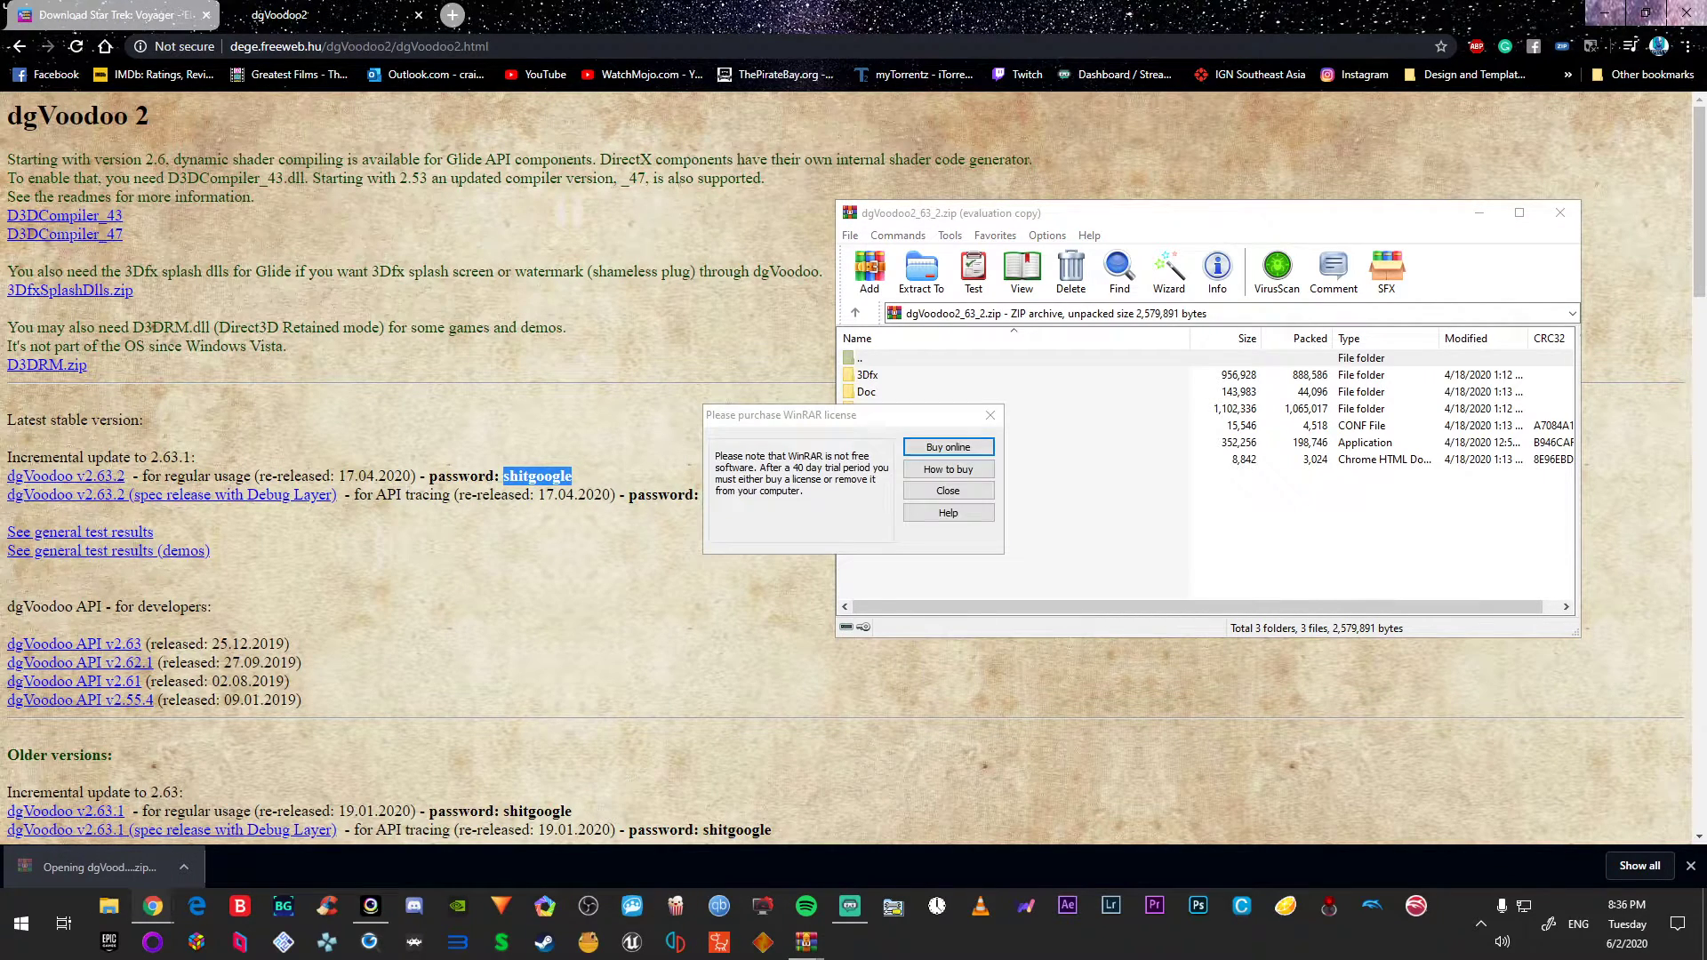
{"action": "left_click", "coordinate": [948, 491]}
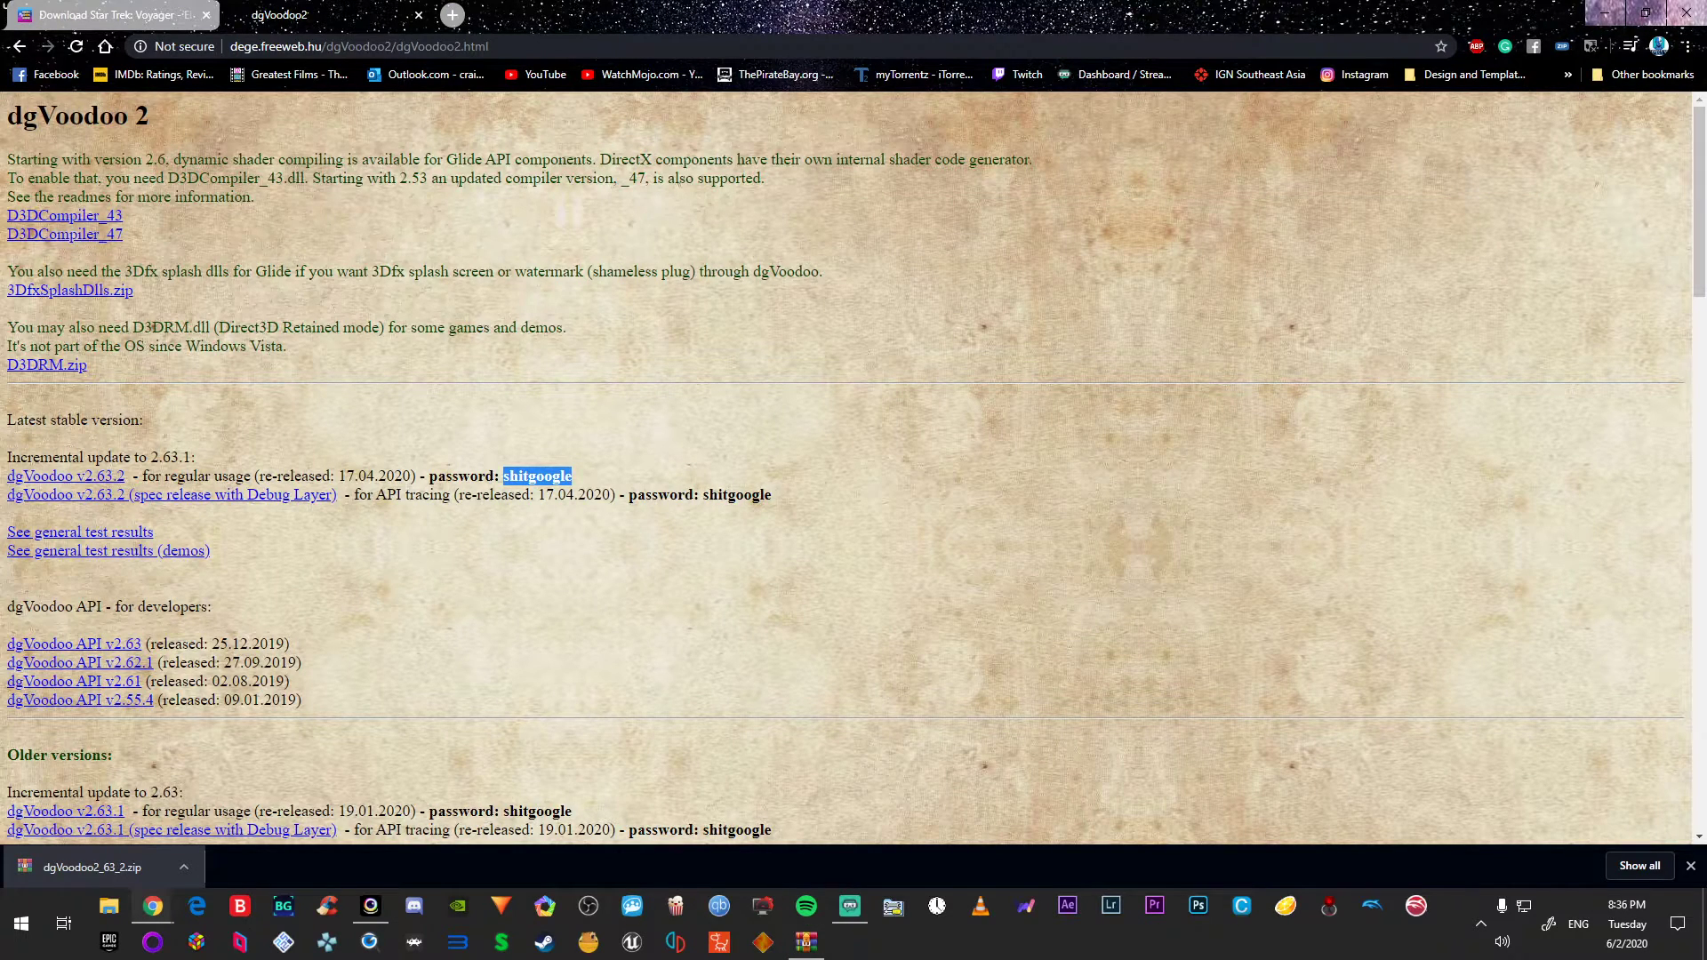
{"action": "left_click", "coordinate": [1606, 12]}
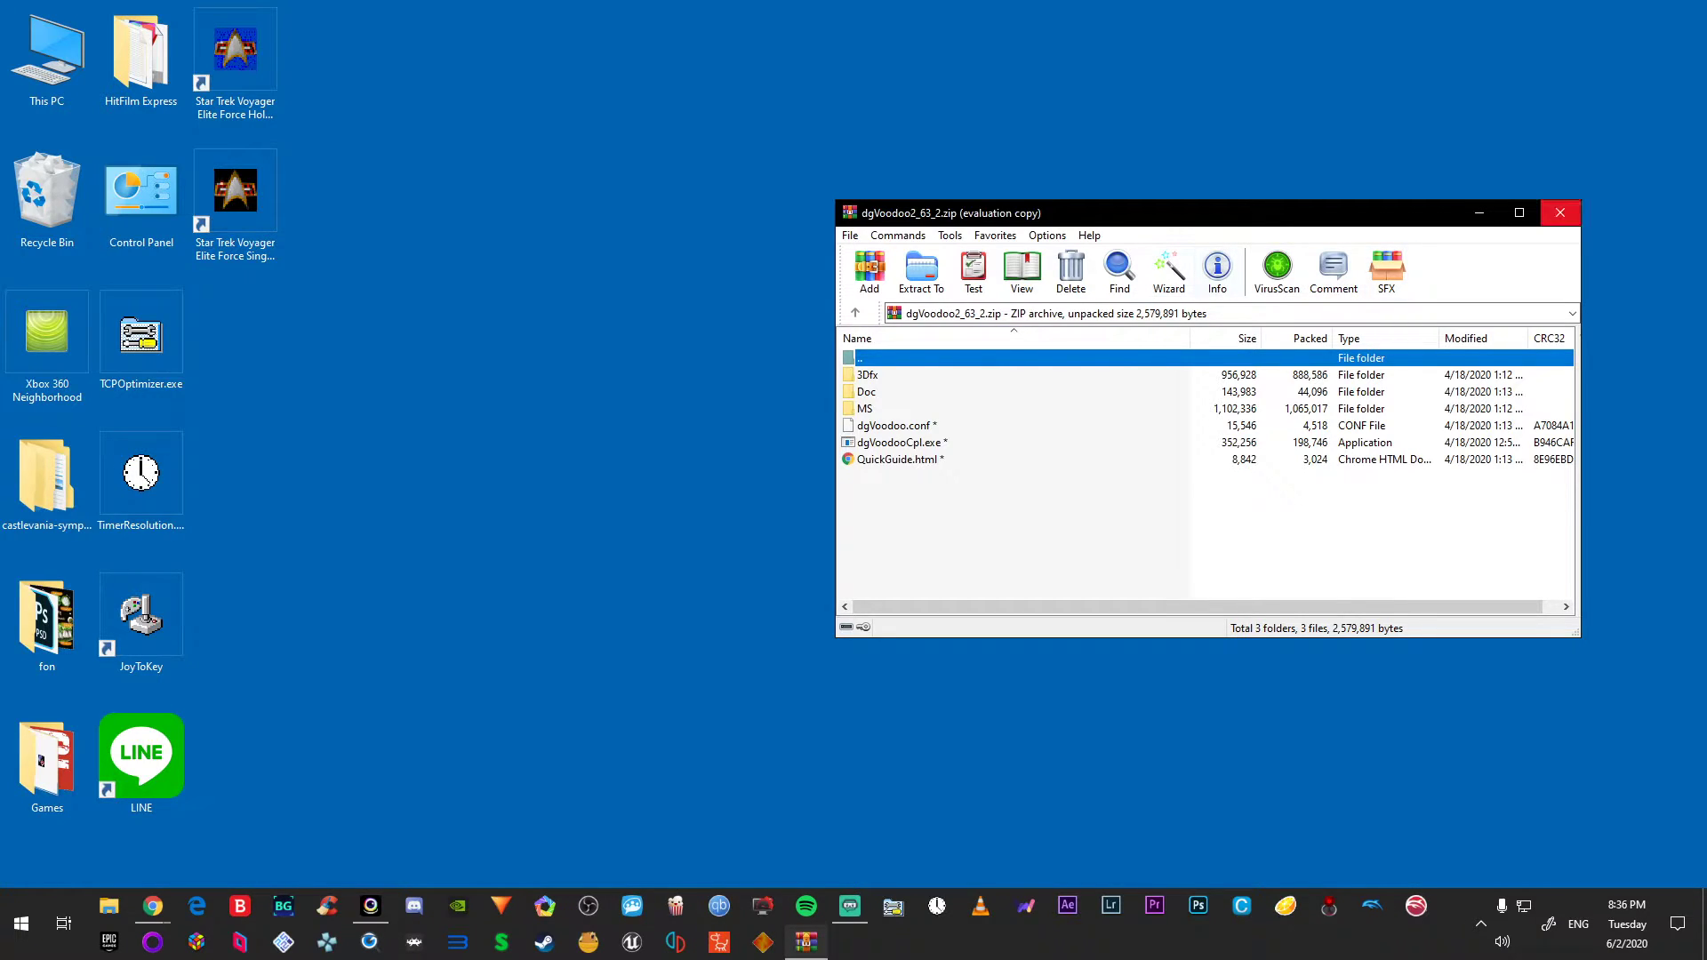
{"action": "left_click", "coordinate": [1560, 213]}
Step: In File Explorer, open the Old Games Aspect Fix folder inside Emulator Tools on the Emulators (E:) drive
{"action": "left_click", "coordinate": [108, 905]}
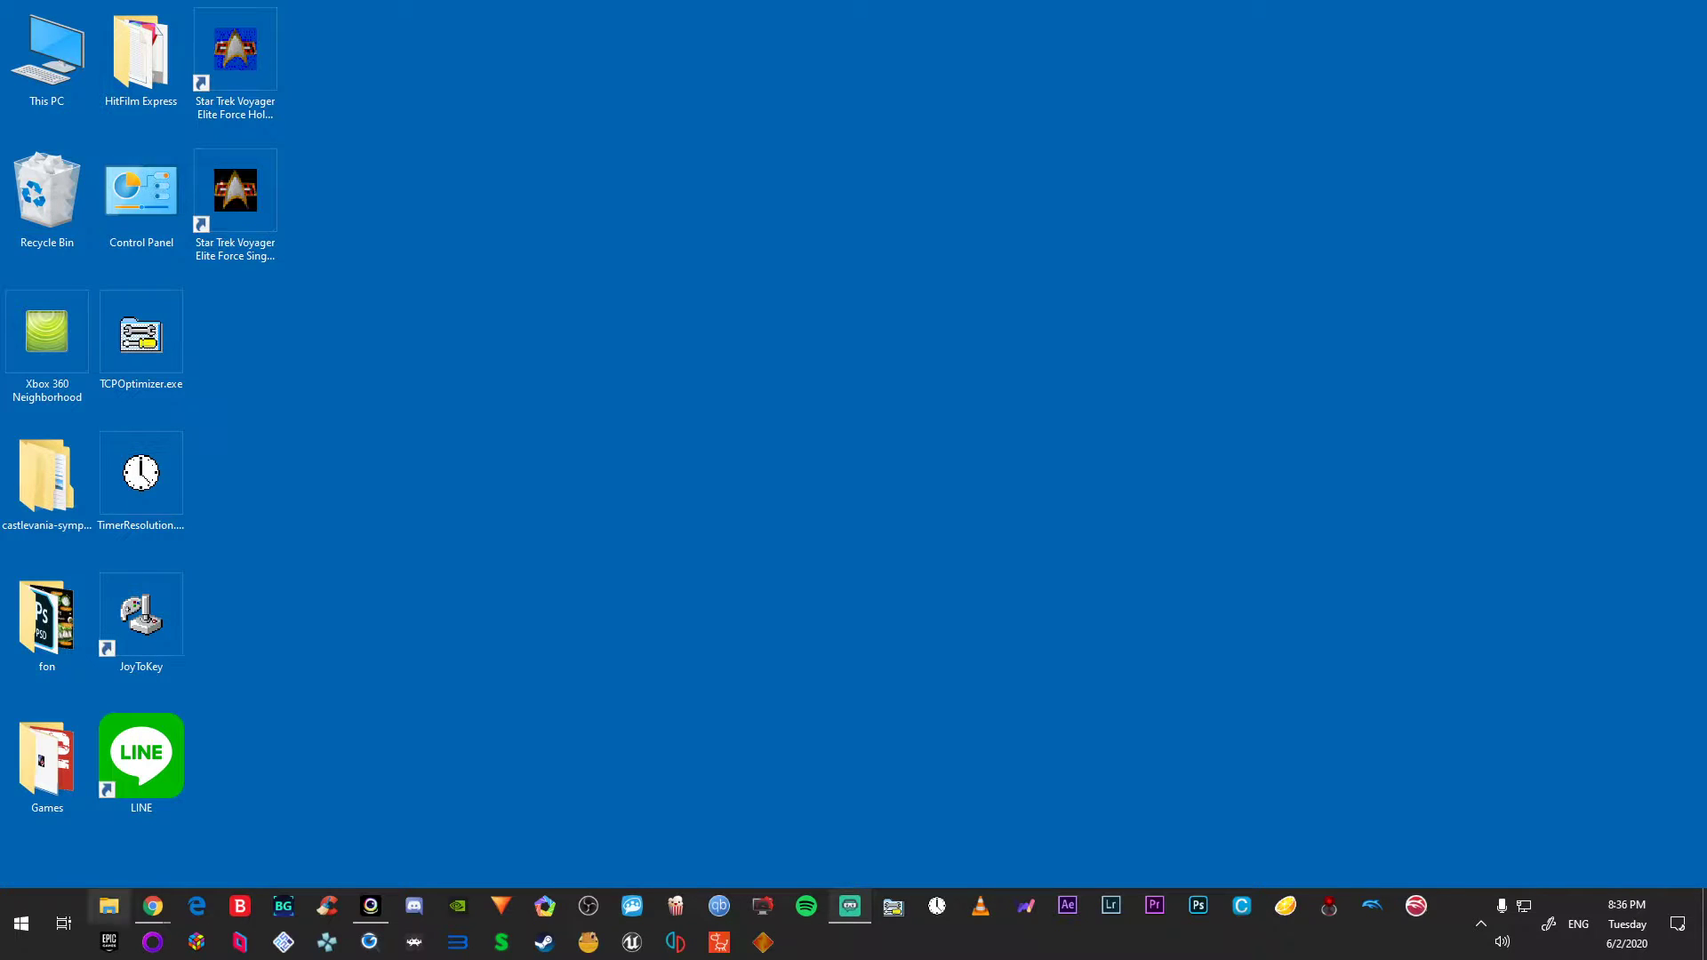
{"action": "left_click", "coordinate": [682, 670]}
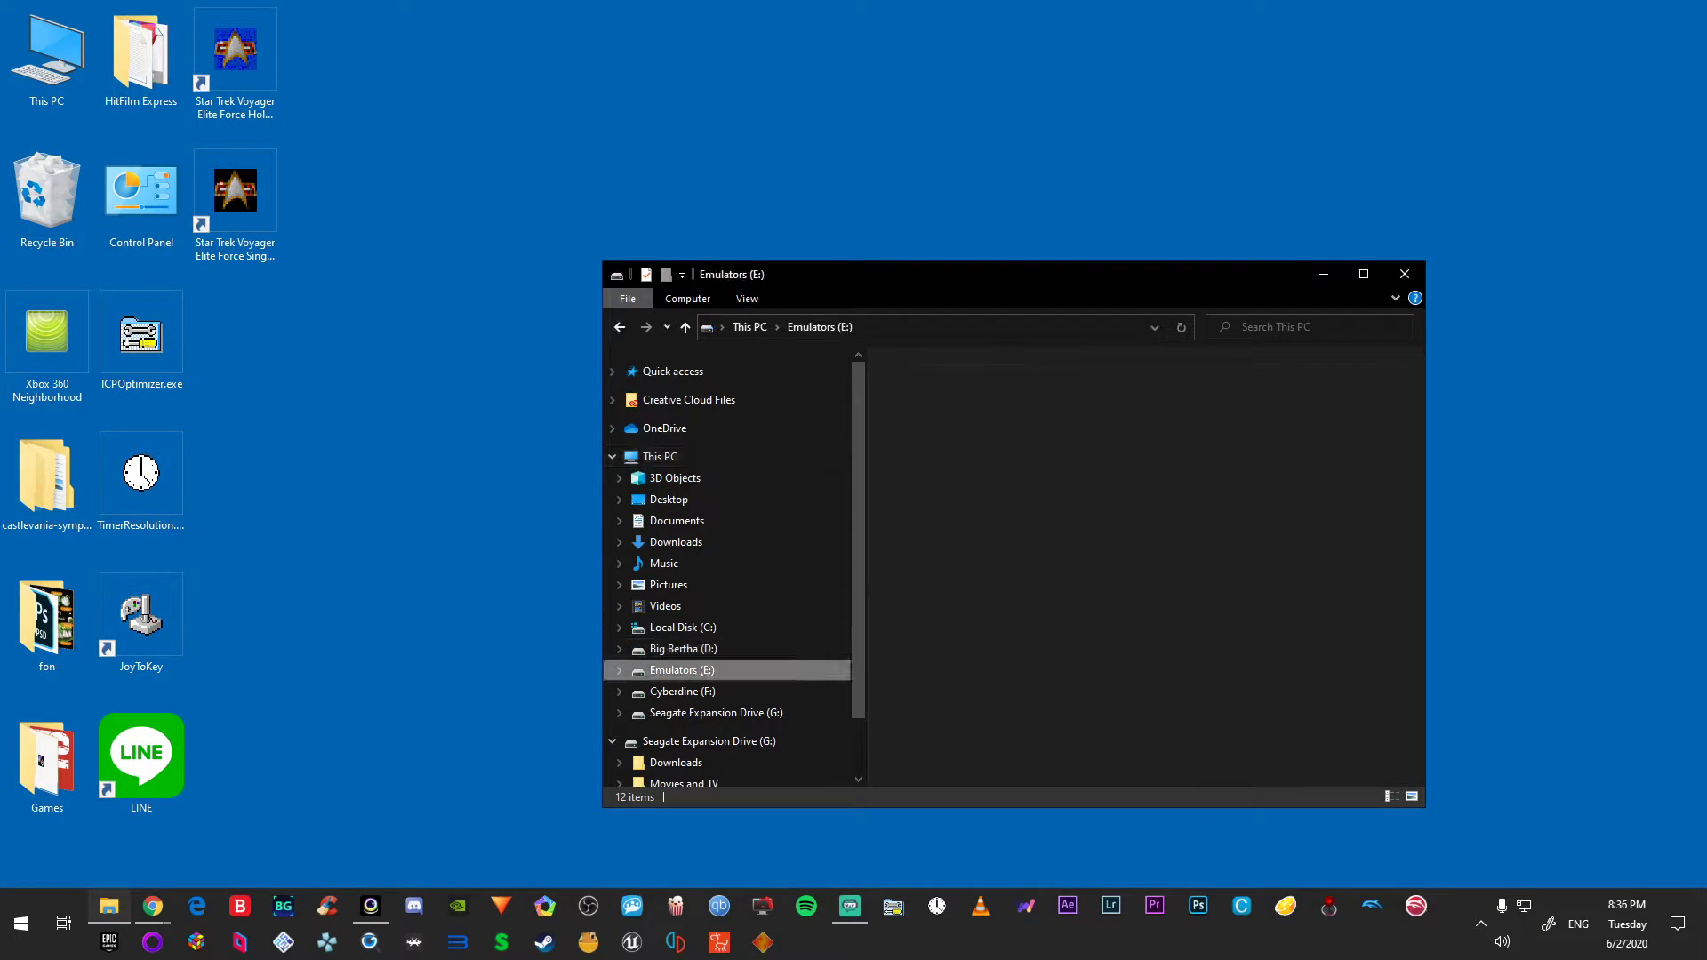
{"action": "left_click", "coordinate": [1037, 404]}
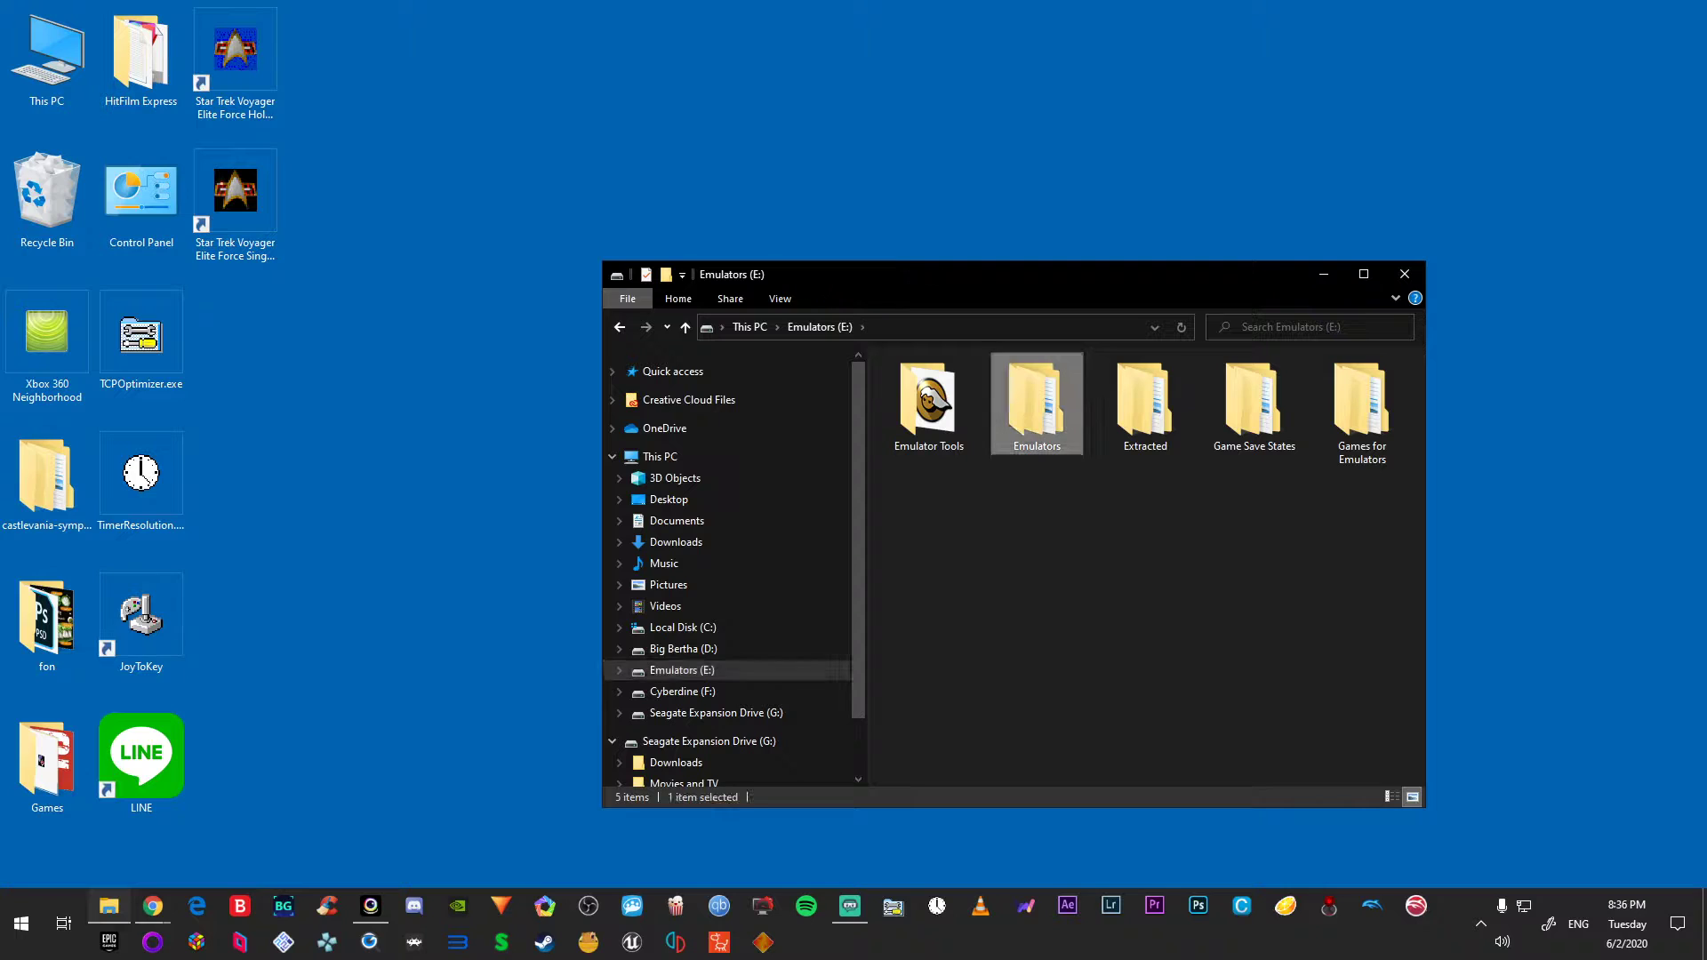
{"action": "double_click", "coordinate": [929, 405]}
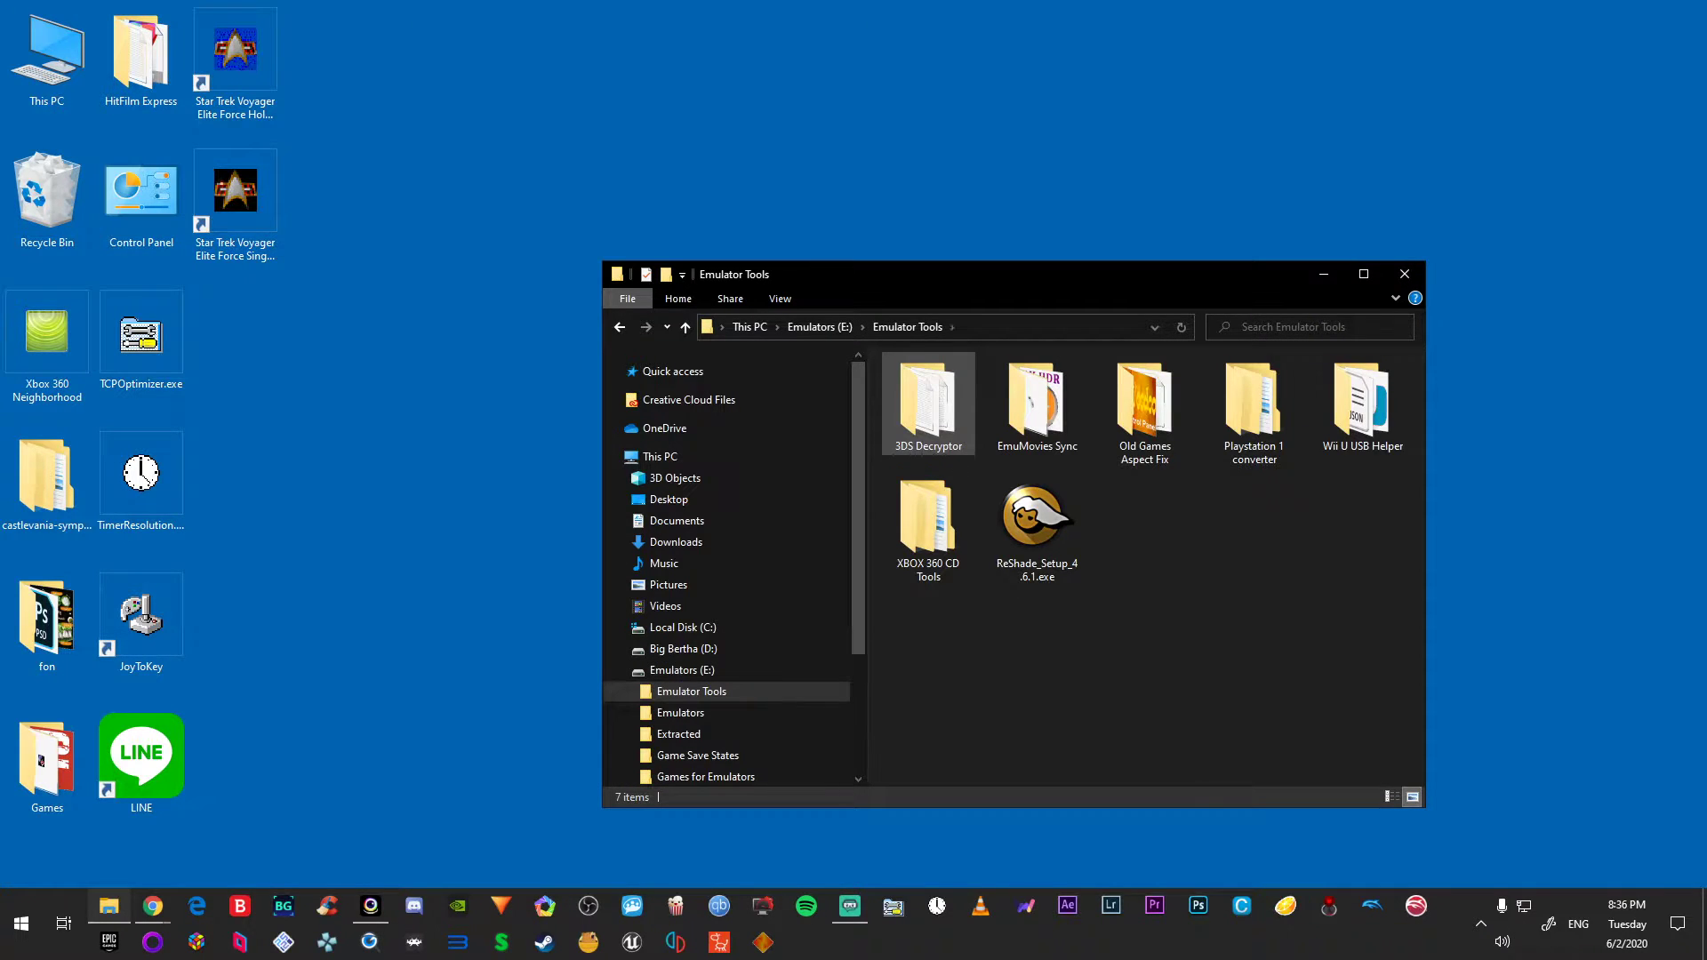
{"action": "left_click_drag", "start_coordinate": [990, 285], "coordinate": [871, 202]}
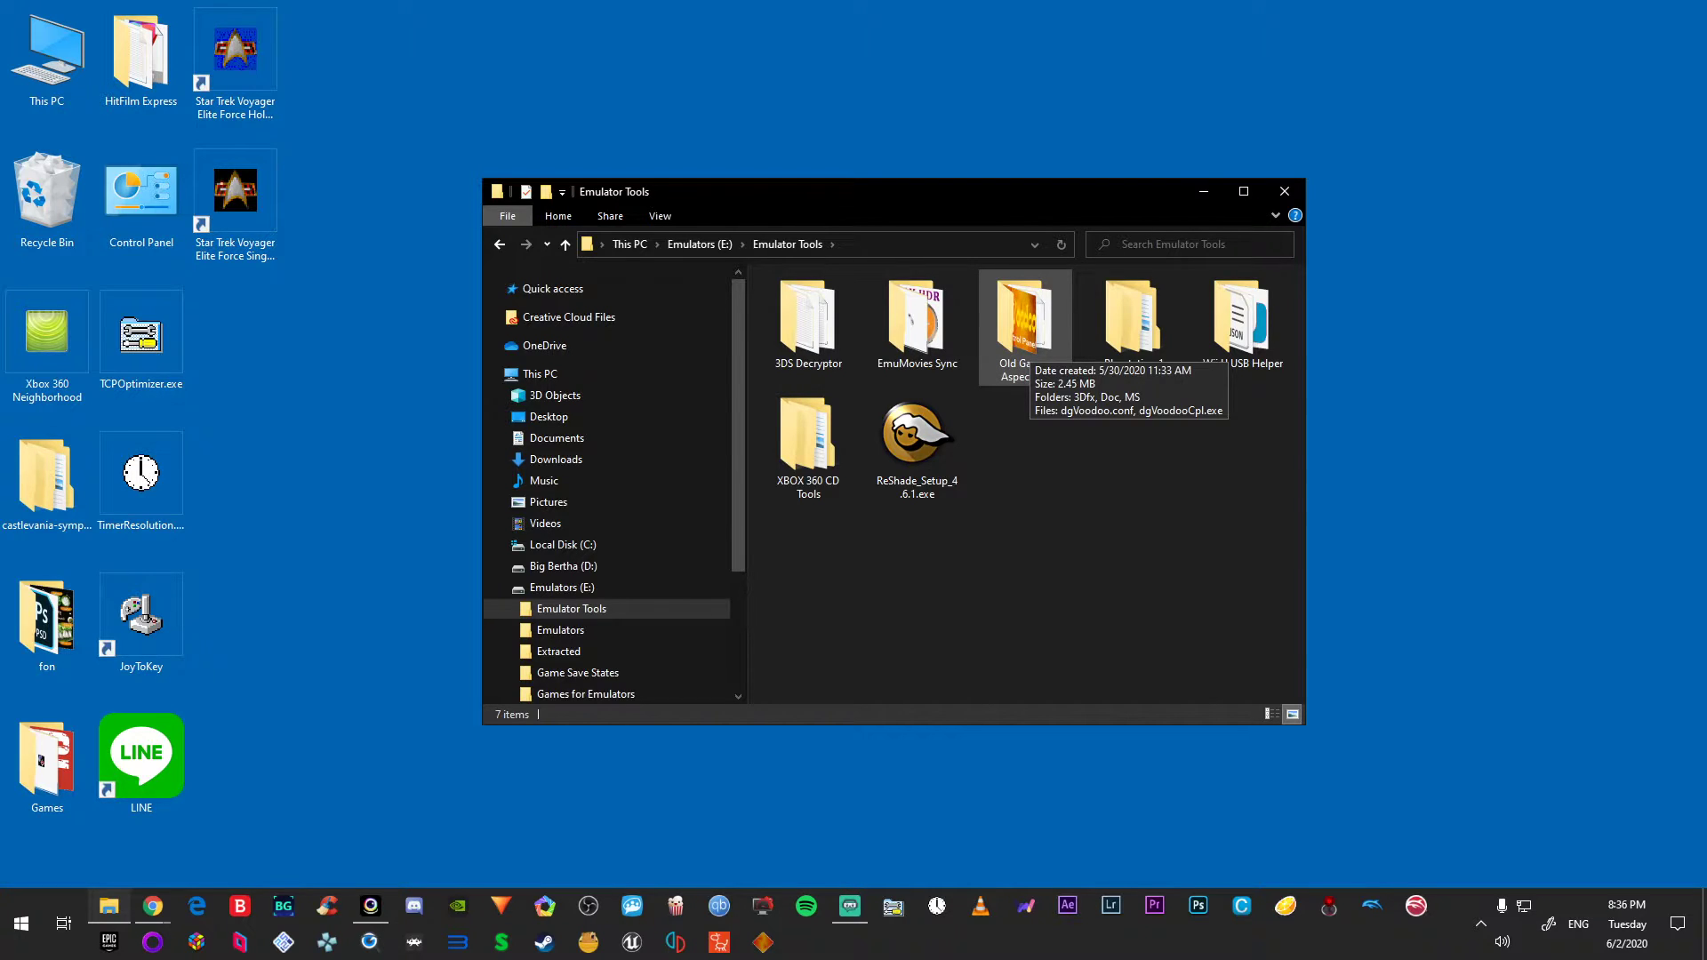
{"action": "double_click", "coordinate": [1024, 328]}
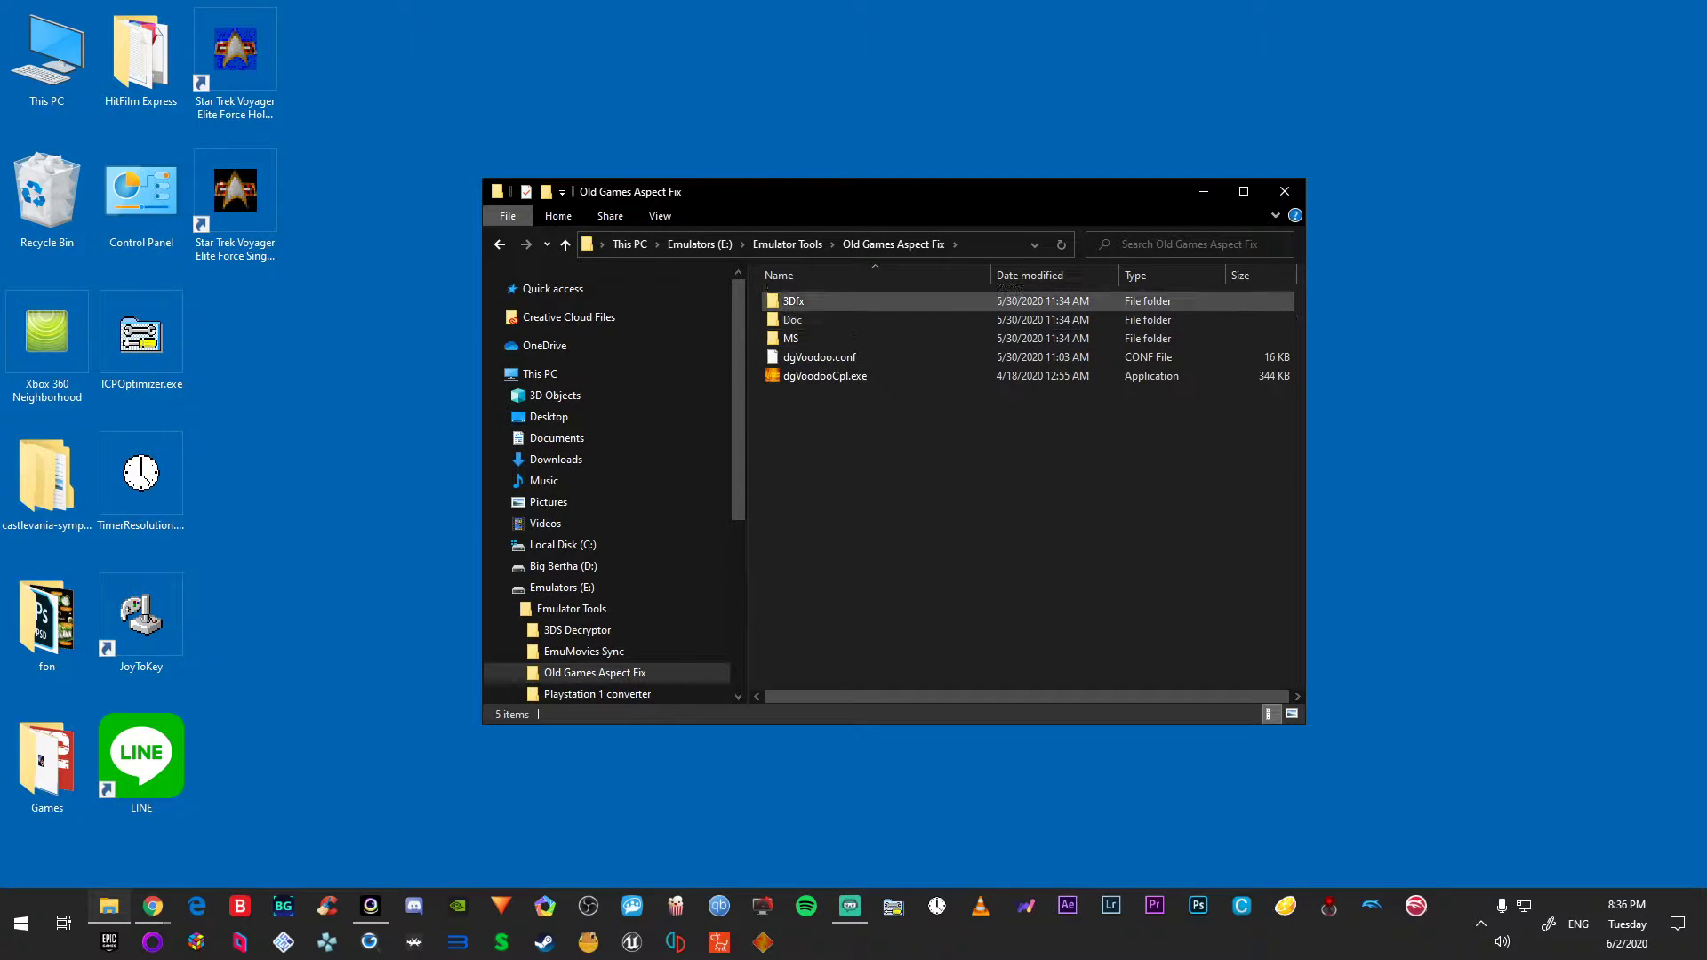
Step: Preview the dgVoodoo control panel and copy dgVoodooCpl.exe from the Old Games Aspect Fix folder
{"action": "left_click", "coordinate": [825, 376]}
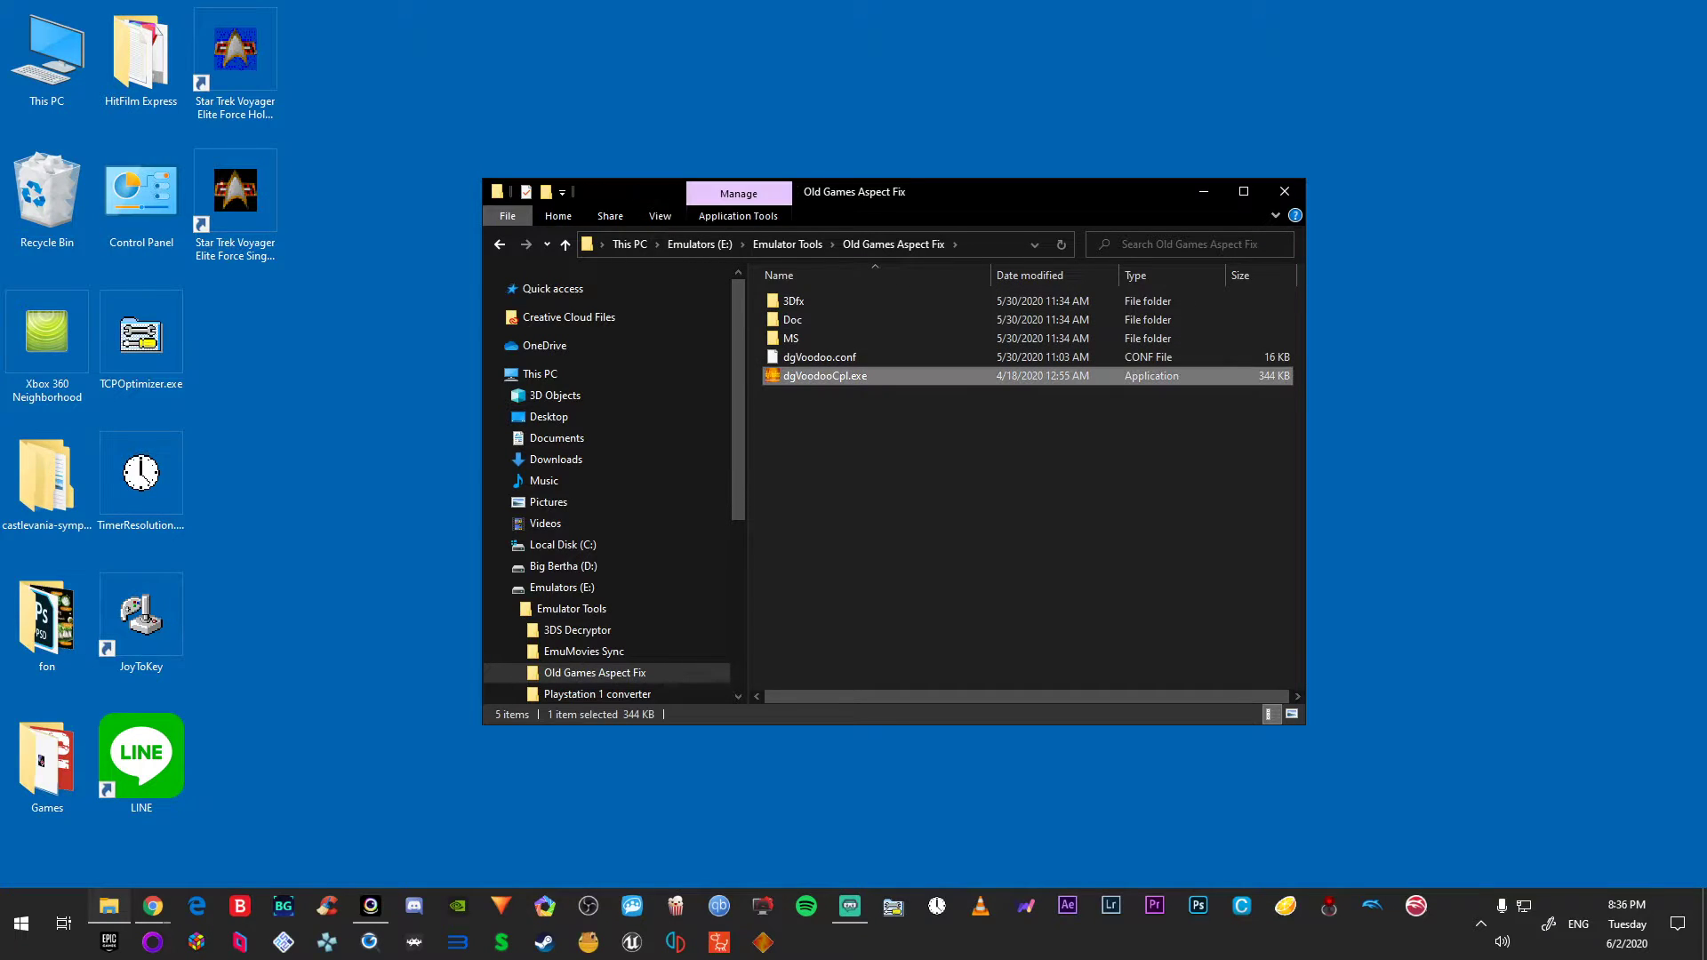
{"action": "double_click", "coordinate": [825, 376]}
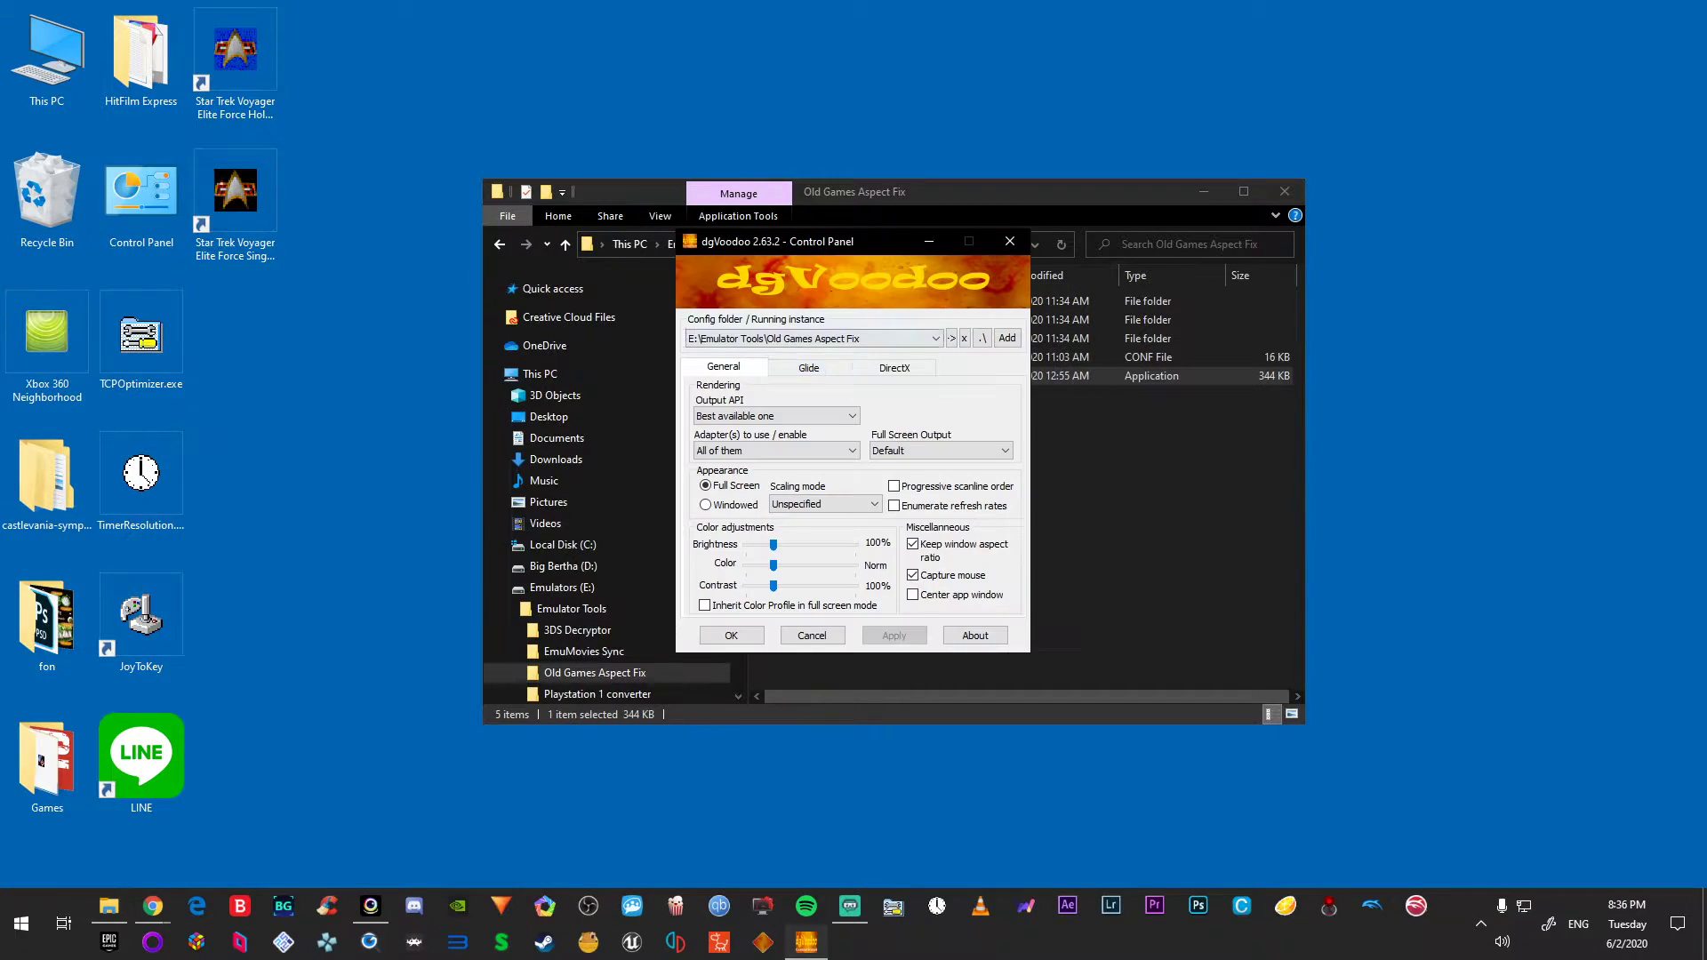
{"action": "left_click", "coordinate": [1010, 241]}
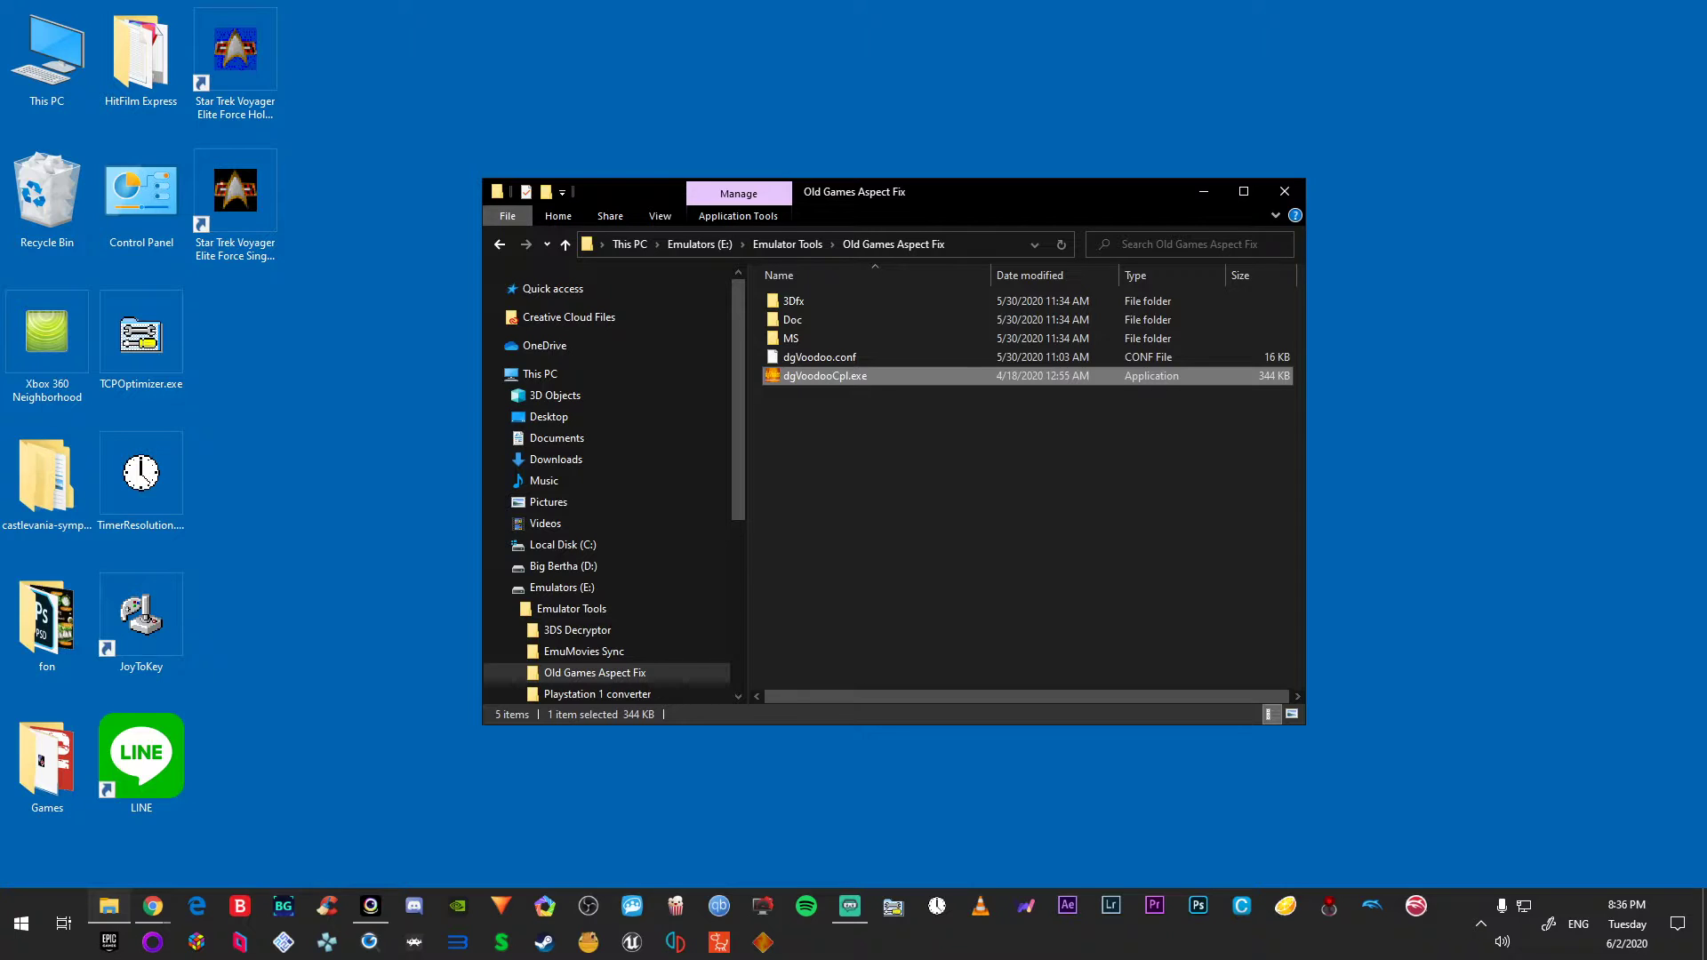
{"action": "right_click", "coordinate": [830, 369]}
{"action": "left_click", "coordinate": [880, 763]}
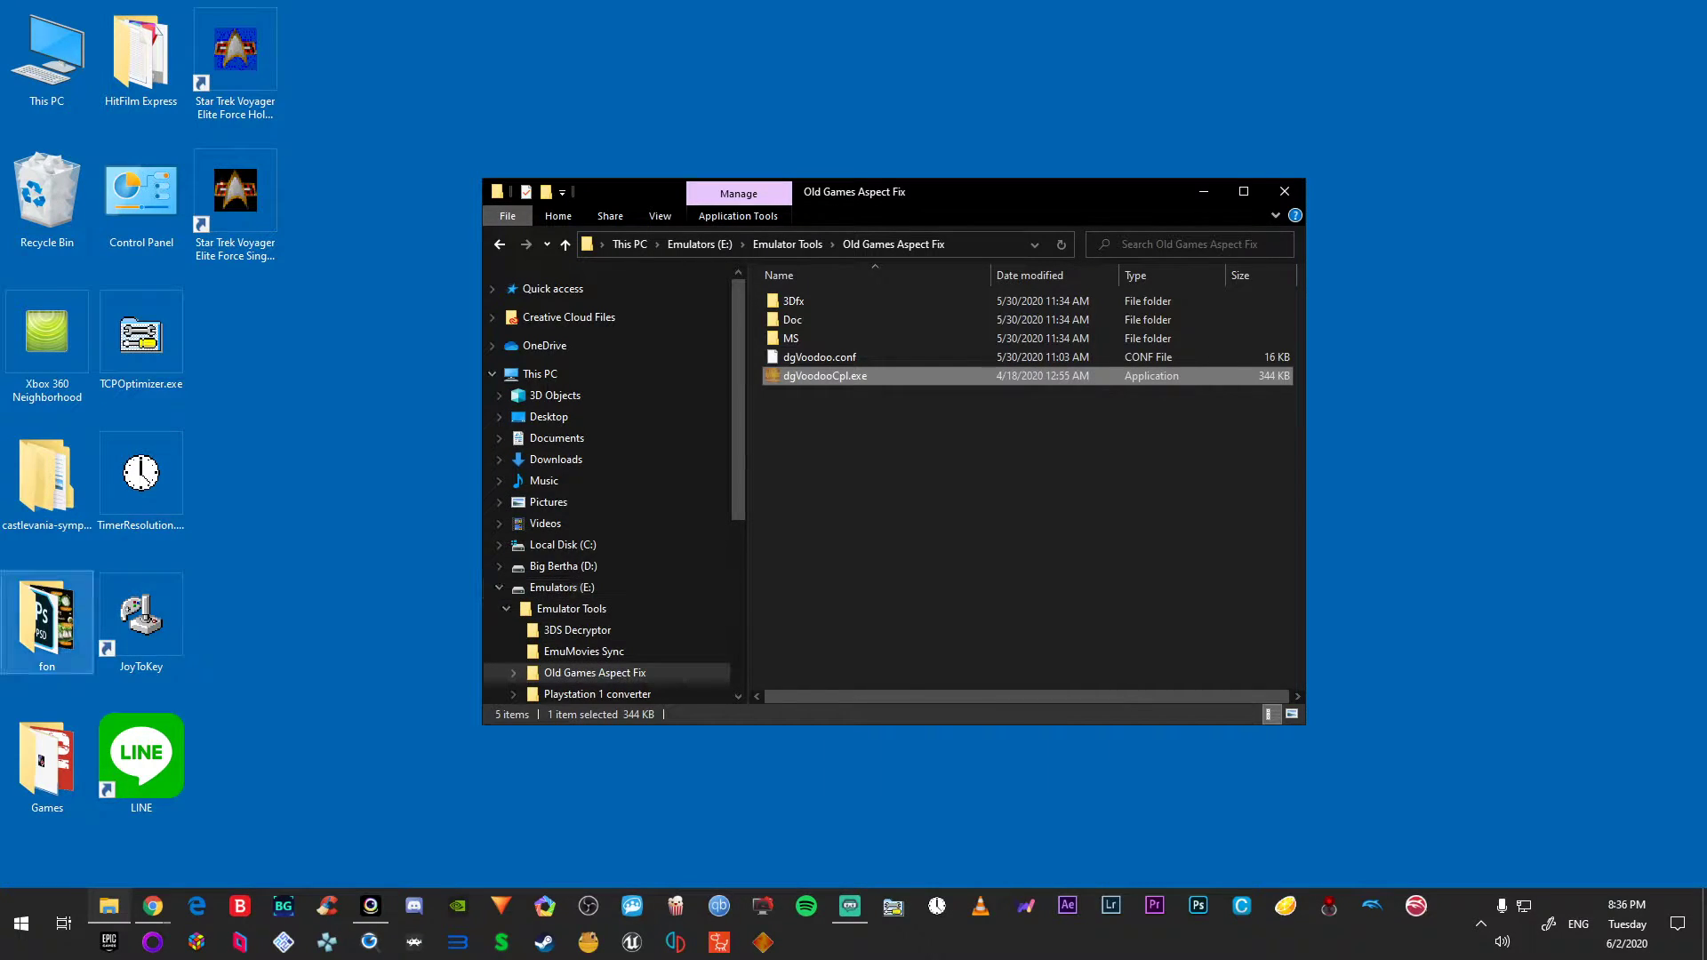
Step: In a second File Explorer window, open the Star Trek Elite Forces folder under PC Software\PC Games on the Cyberdine (F:) drive
{"action": "double_click", "coordinate": [47, 476]}
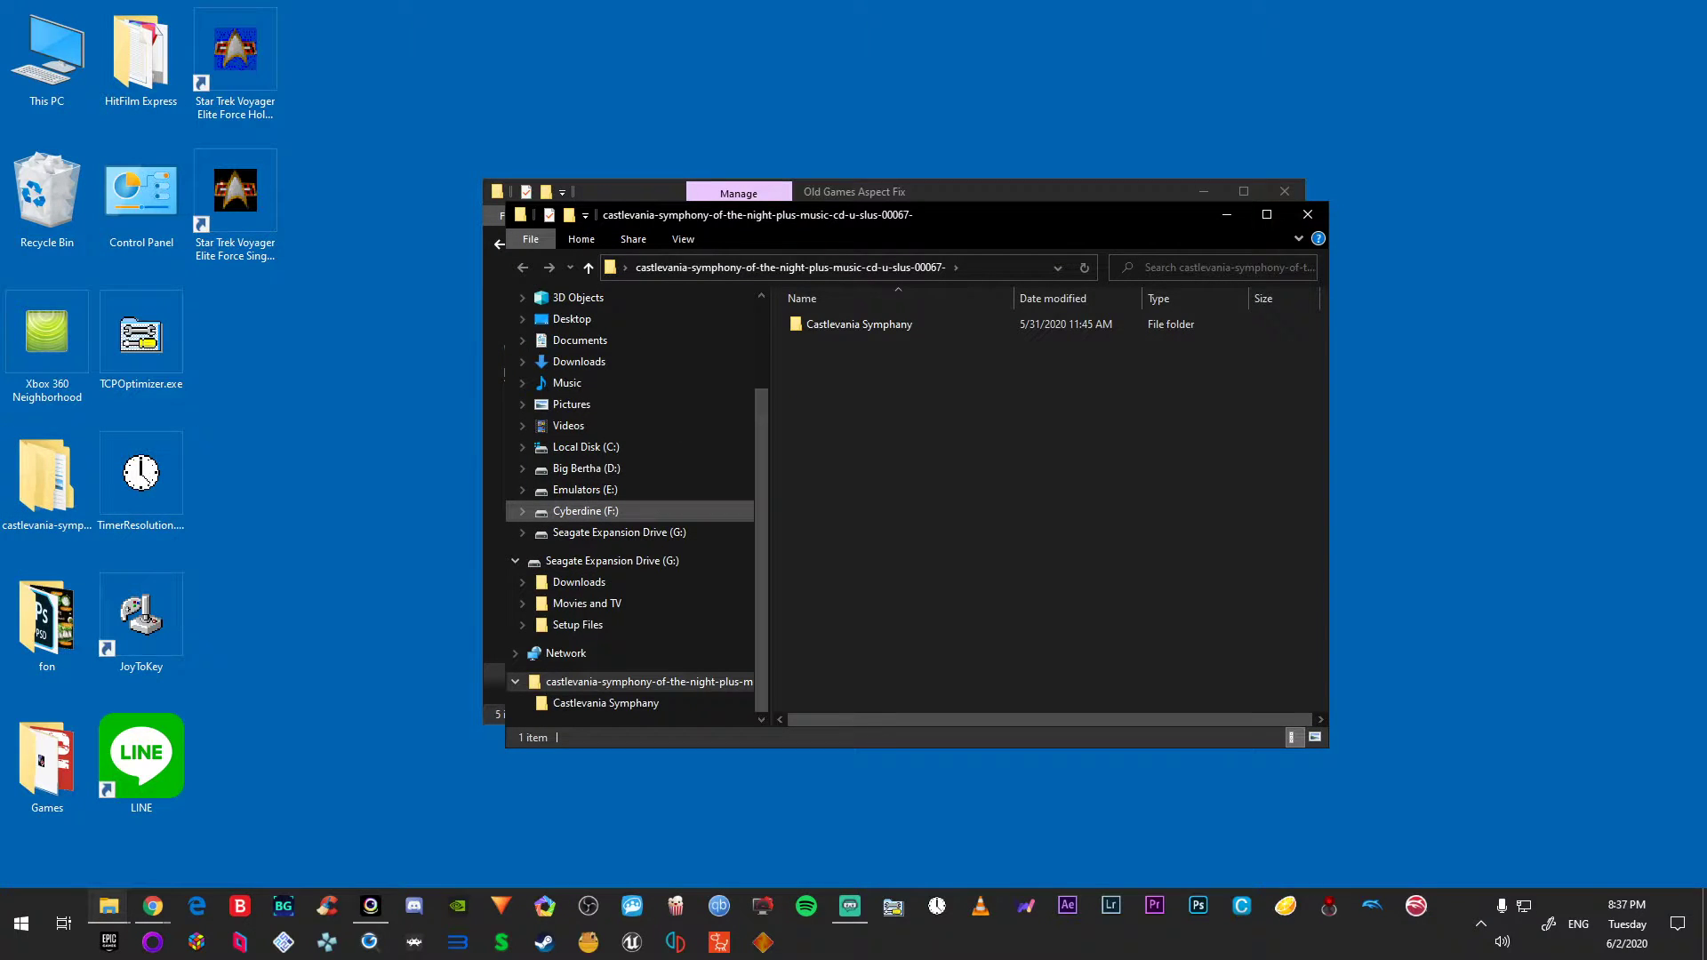
{"action": "left_click", "coordinate": [582, 511]}
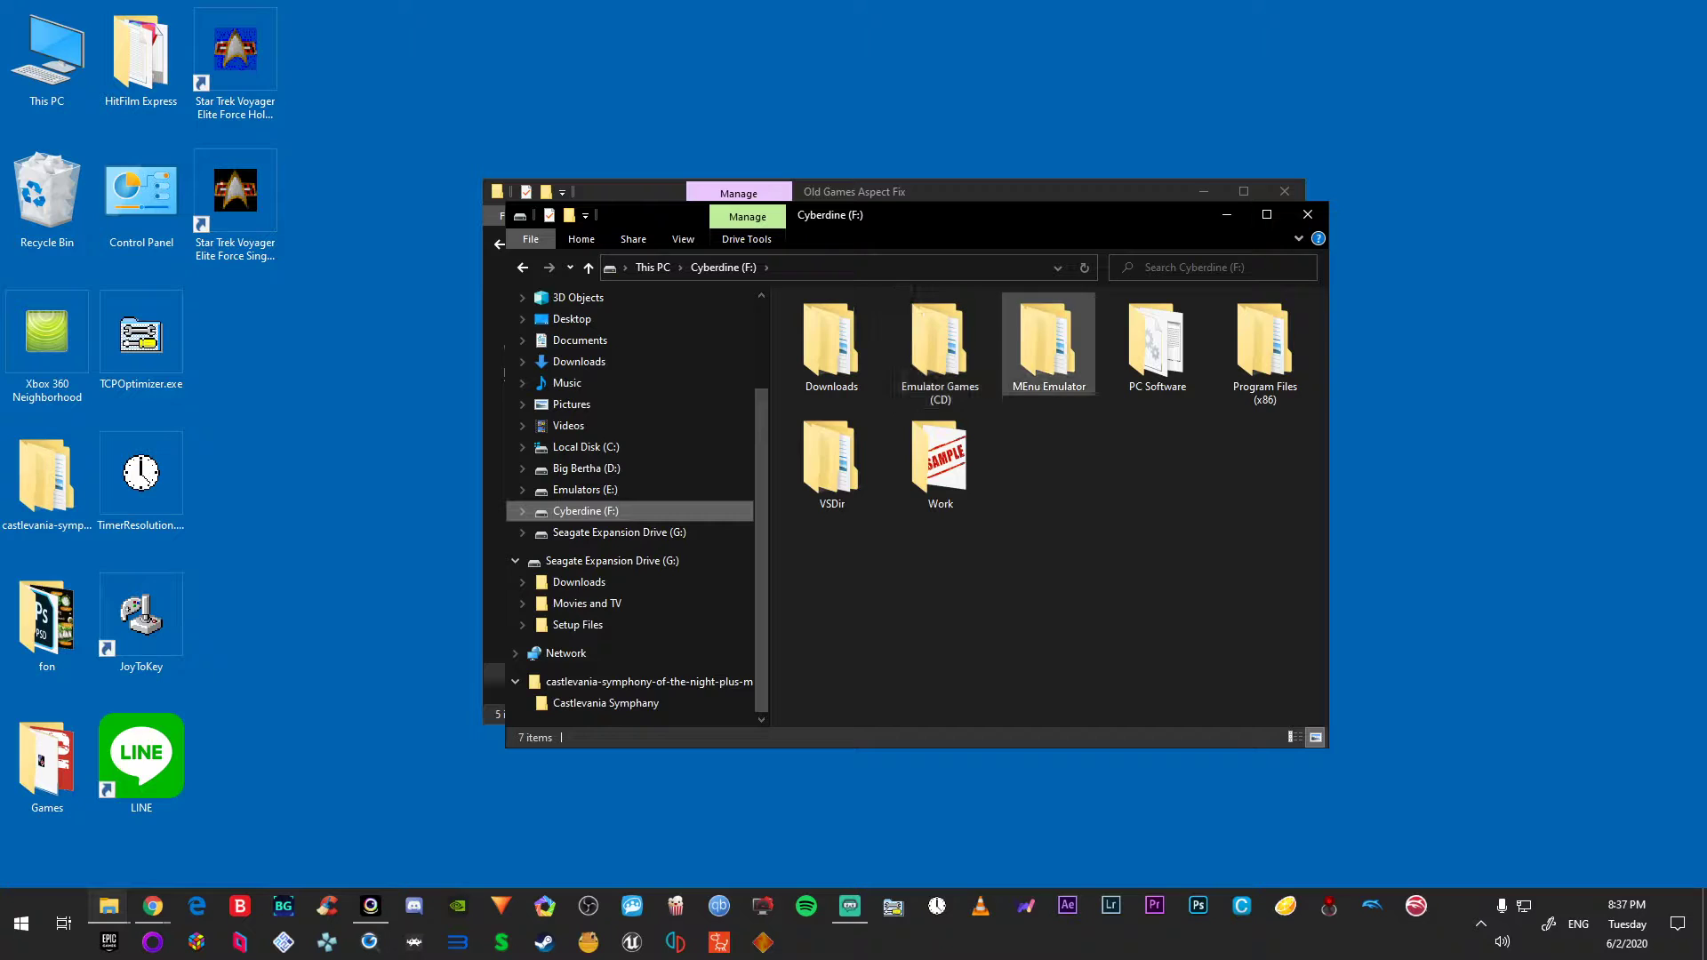
{"action": "double_click", "coordinate": [1155, 342]}
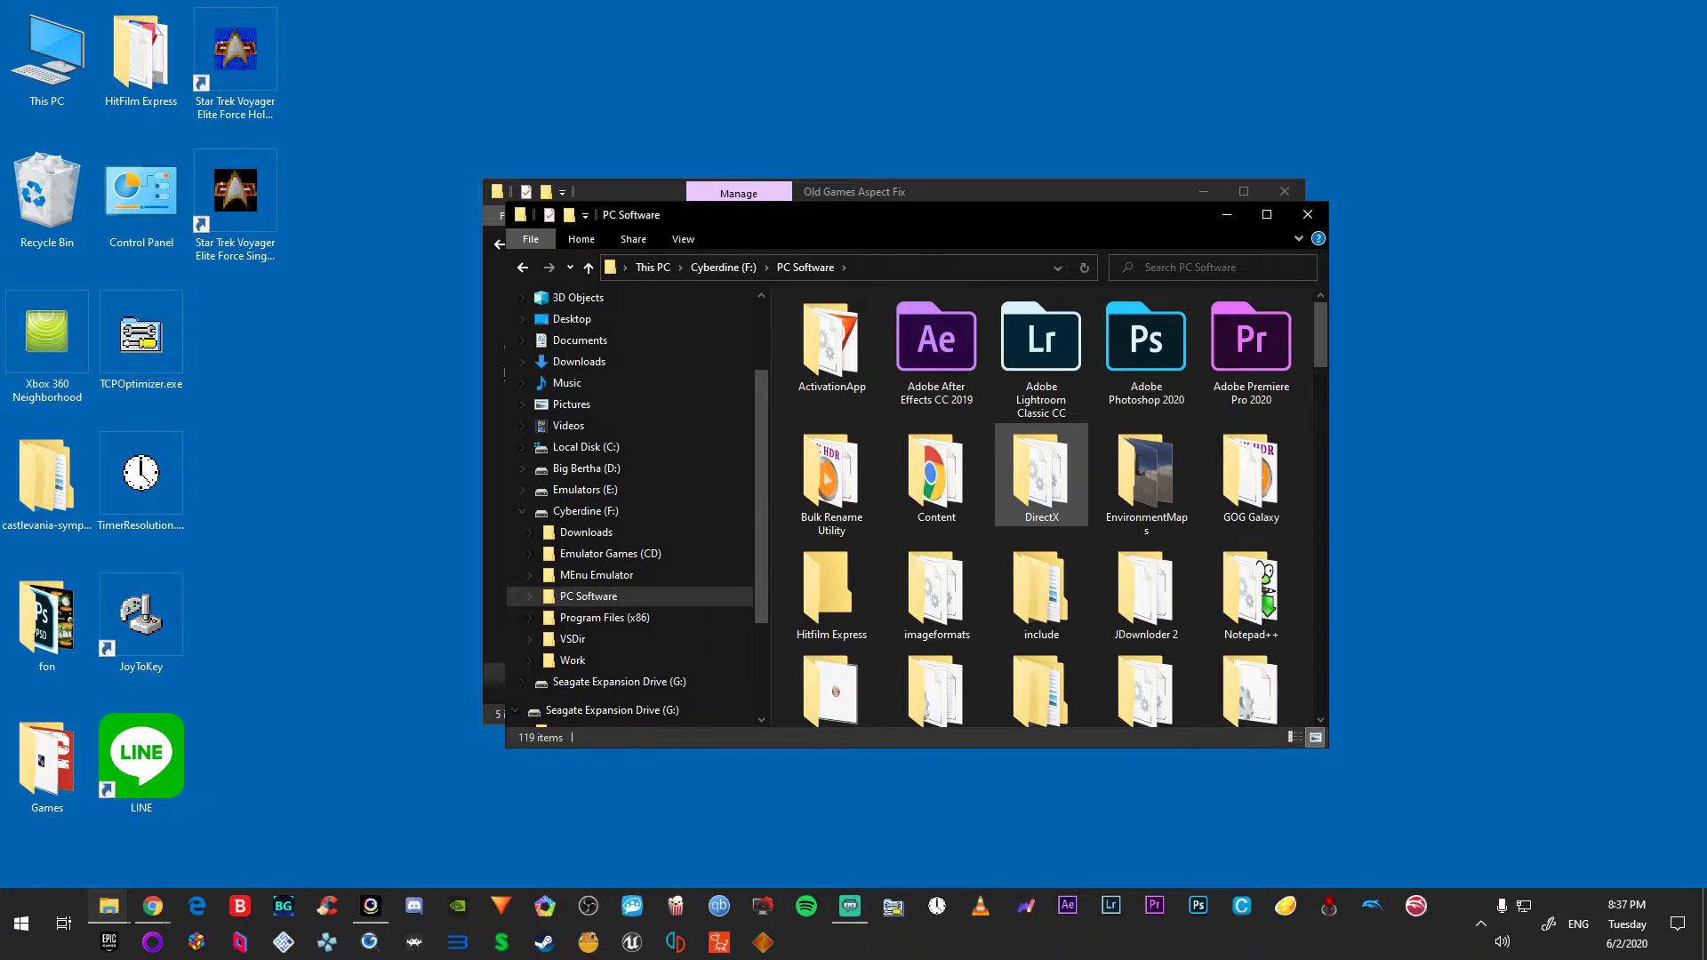
{"action": "scroll", "coordinate": [1041, 471], "scroll_direction": "down", "scroll_amount": 3}
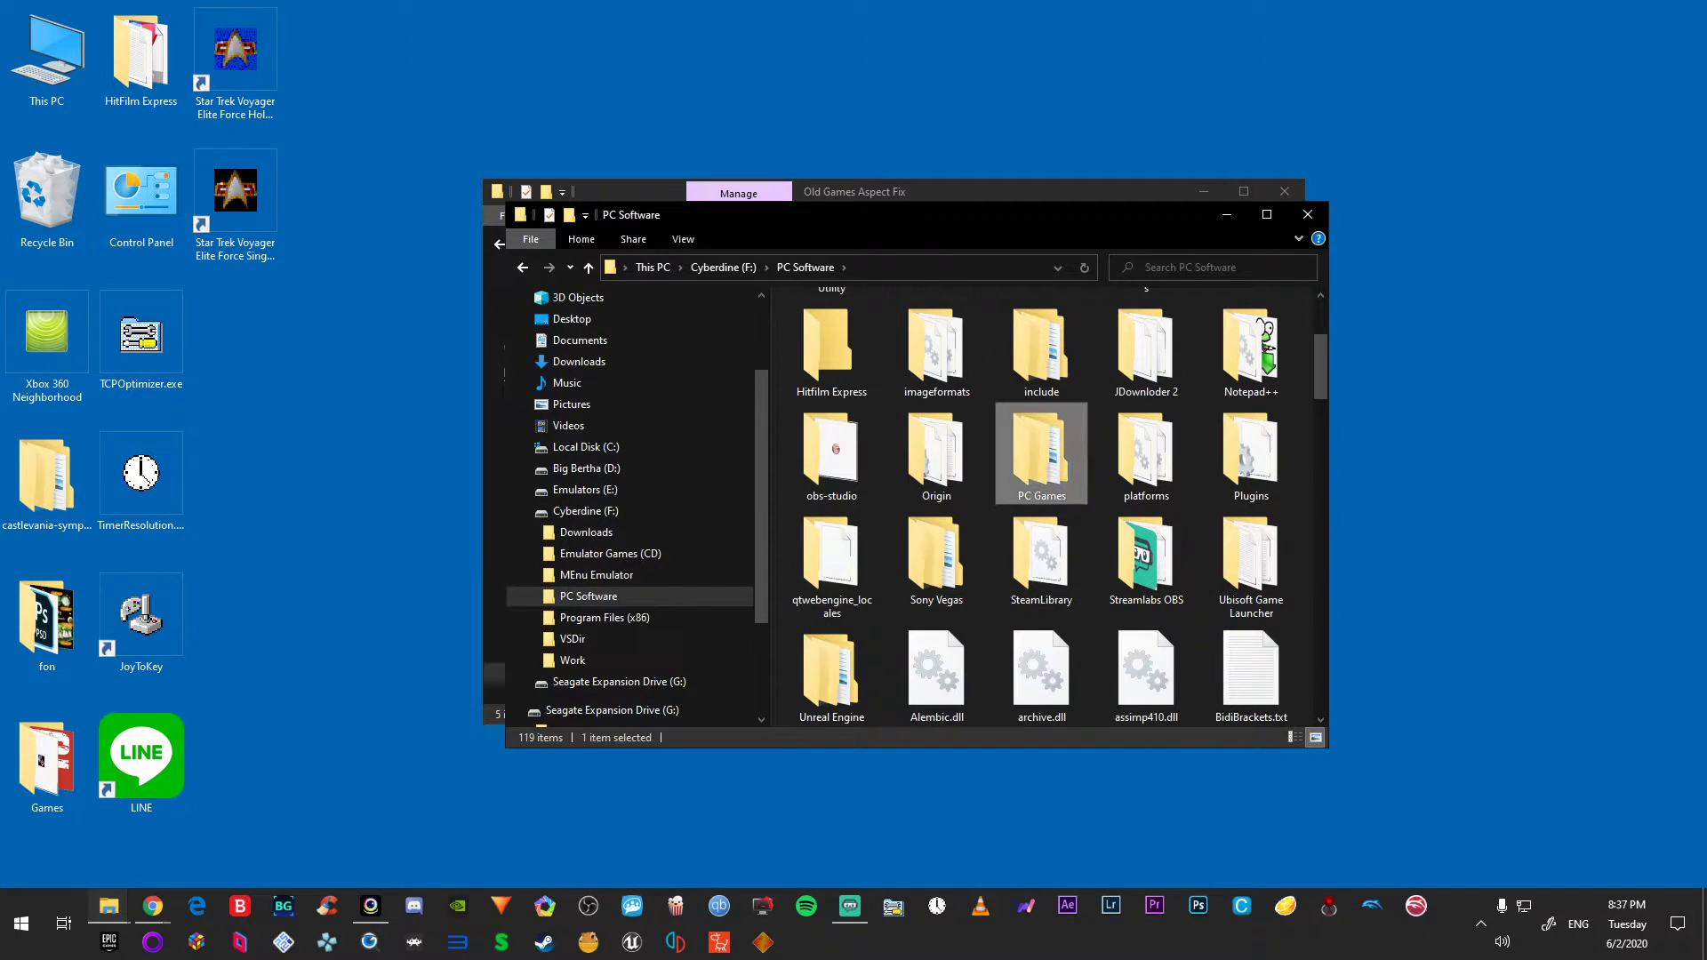
{"action": "double_click", "coordinate": [1041, 453]}
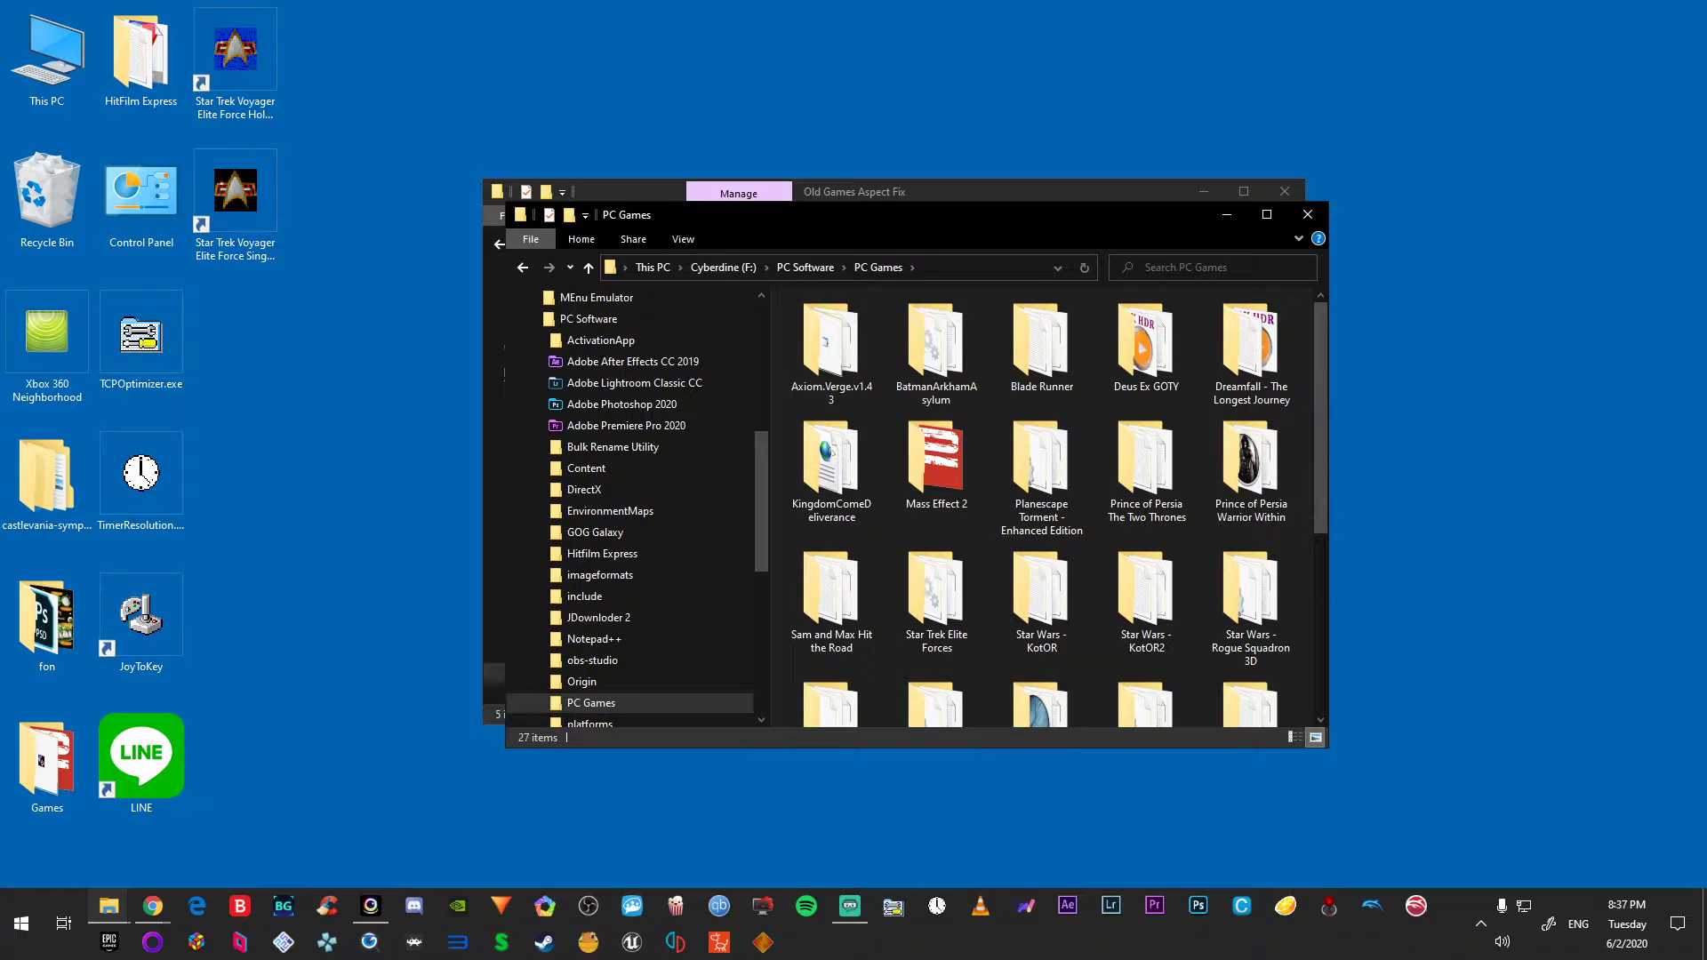
{"action": "scroll", "coordinate": [1146, 467], "scroll_direction": "down", "scroll_amount": 2}
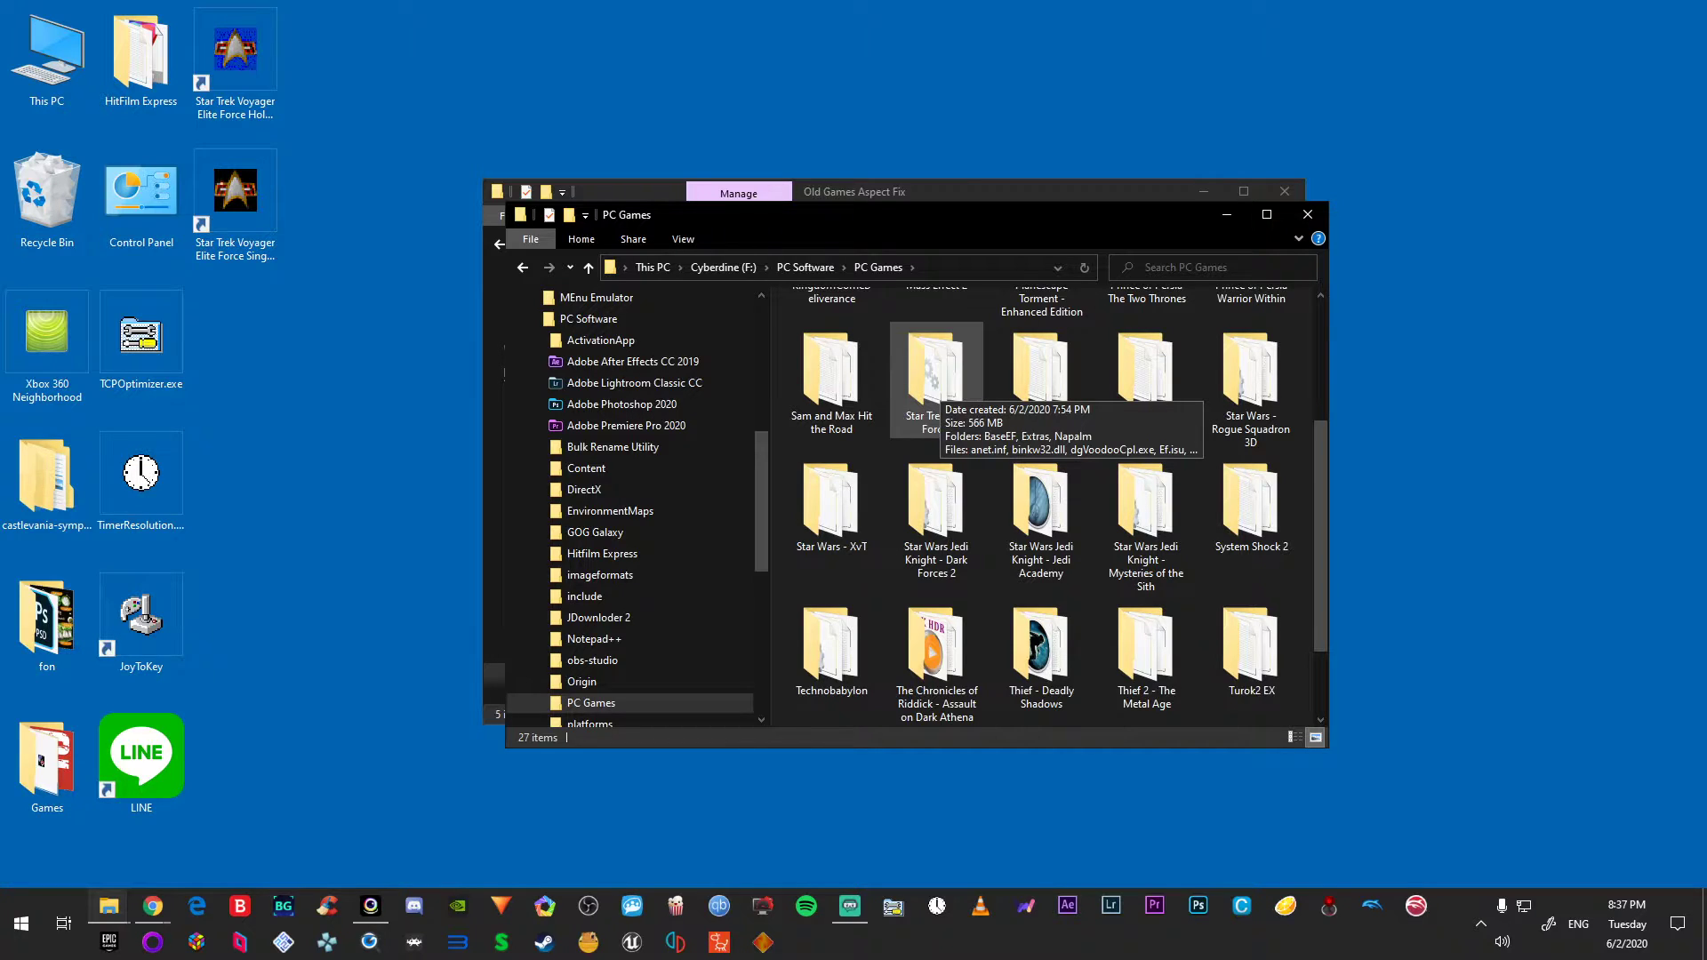
{"action": "double_click", "coordinate": [935, 378]}
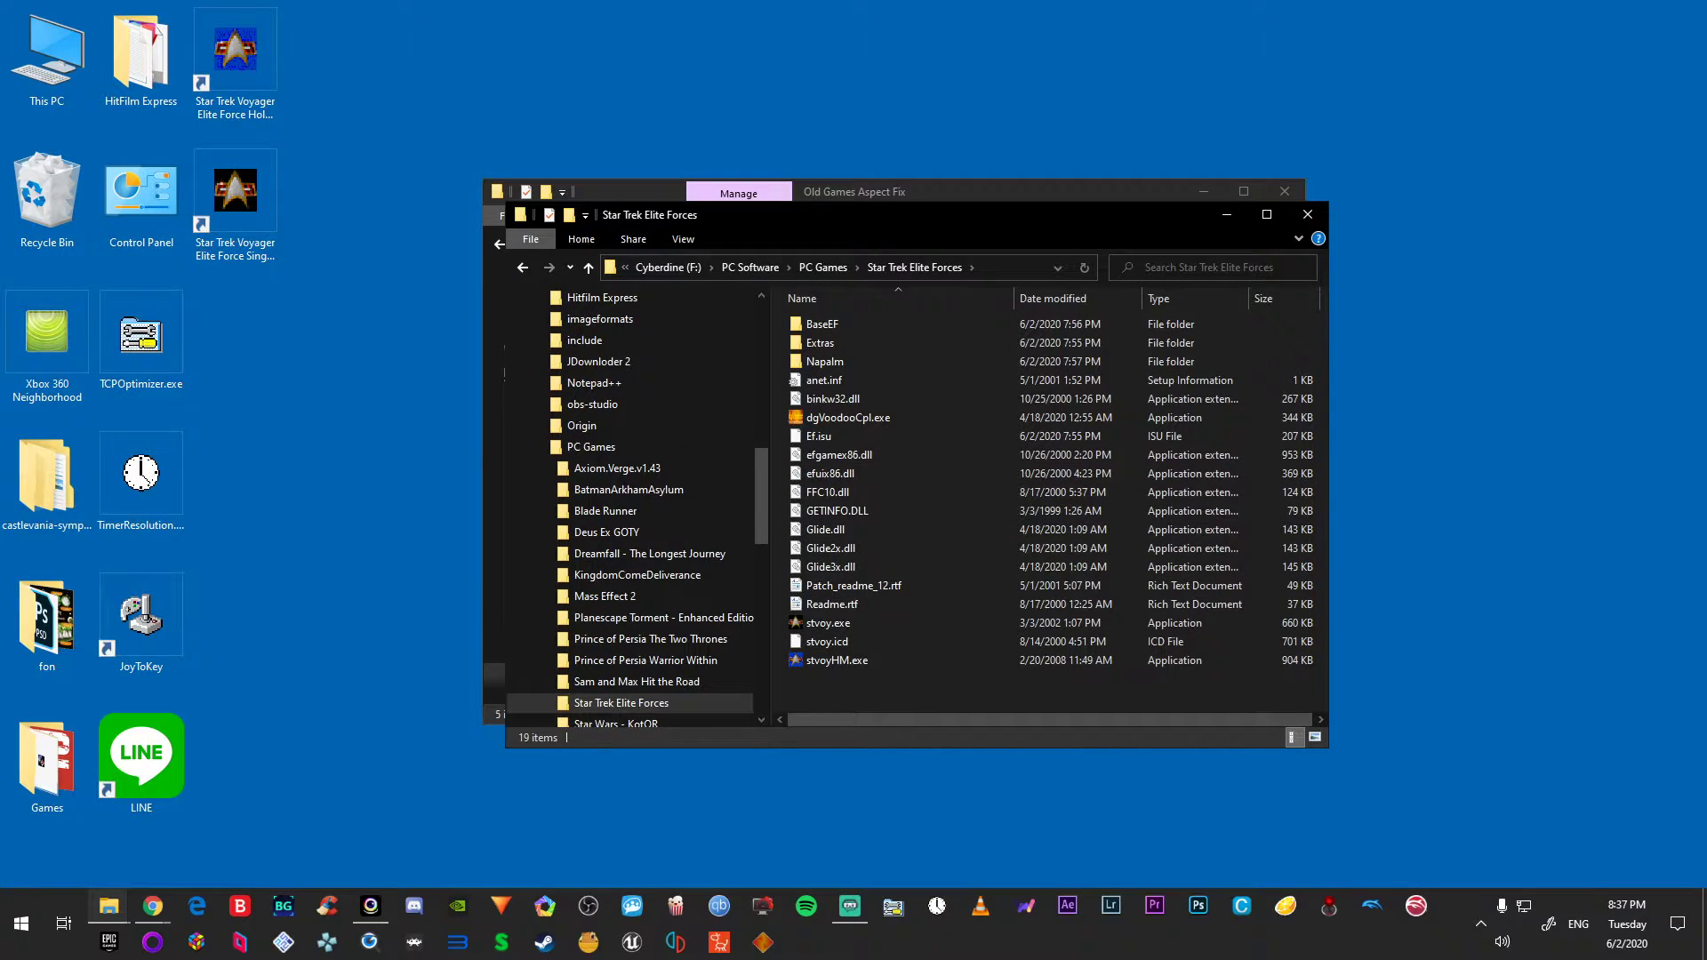
Step: Paste the copied dgVoodooCpl.exe into the Star Trek Elite Forces game folder
{"action": "right_click", "coordinate": [881, 437]}
{"action": "left_click", "coordinate": [924, 560]}
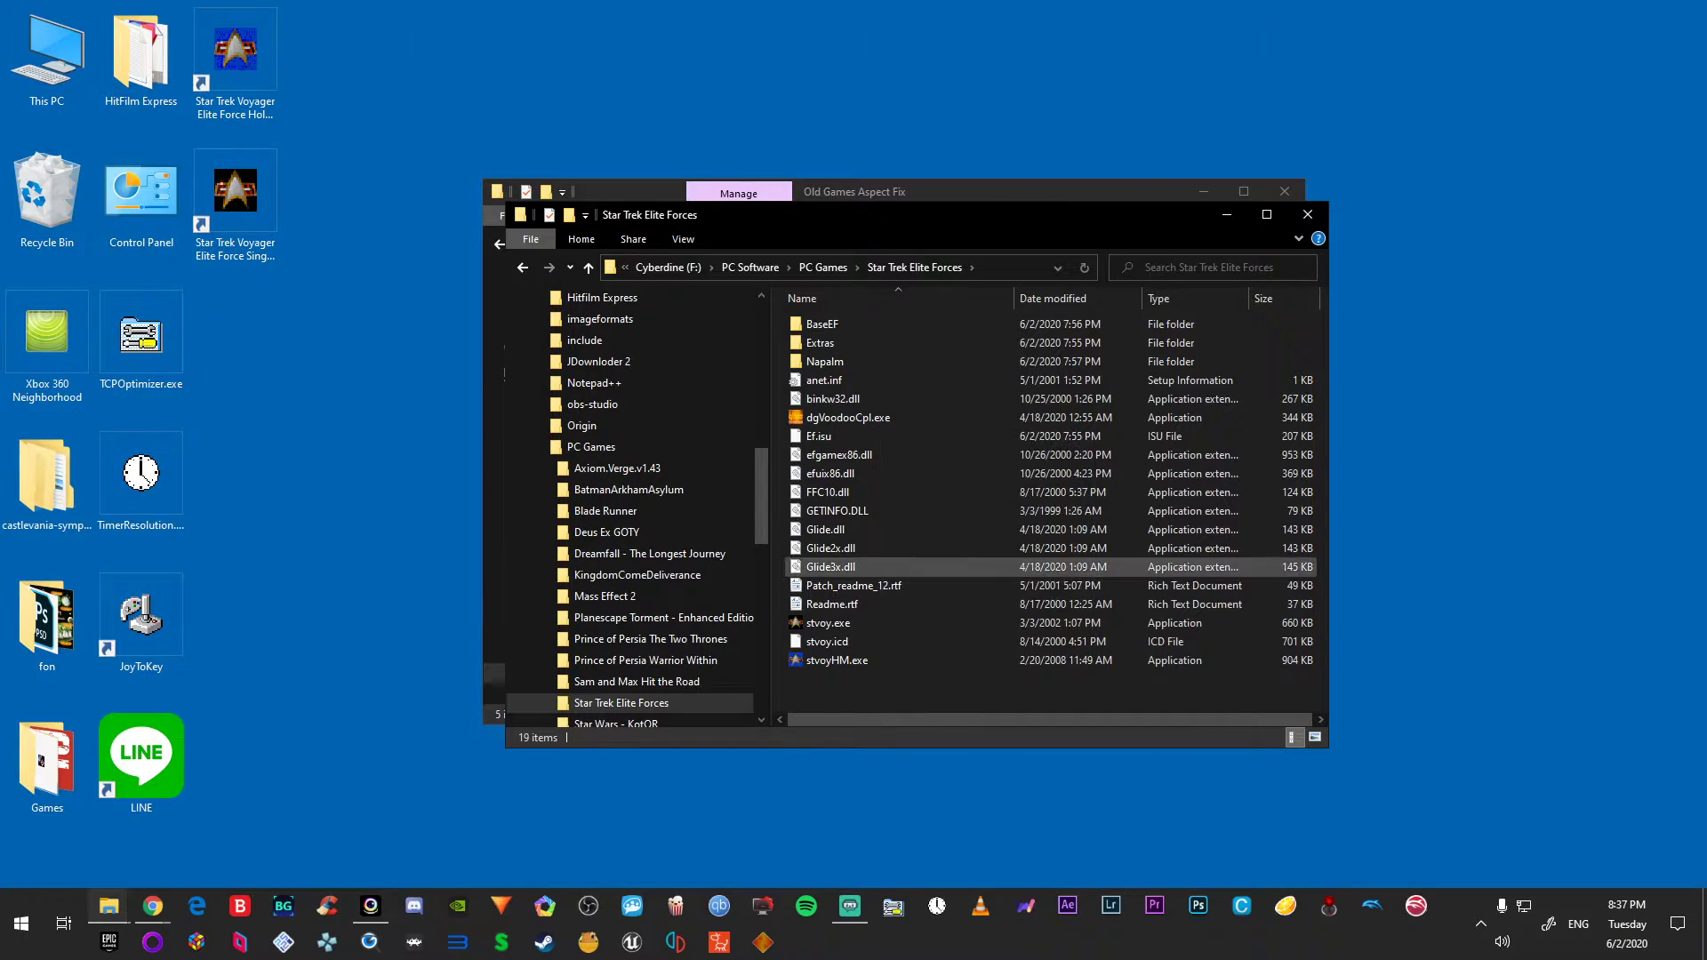
{"action": "left_click", "coordinate": [1031, 214]}
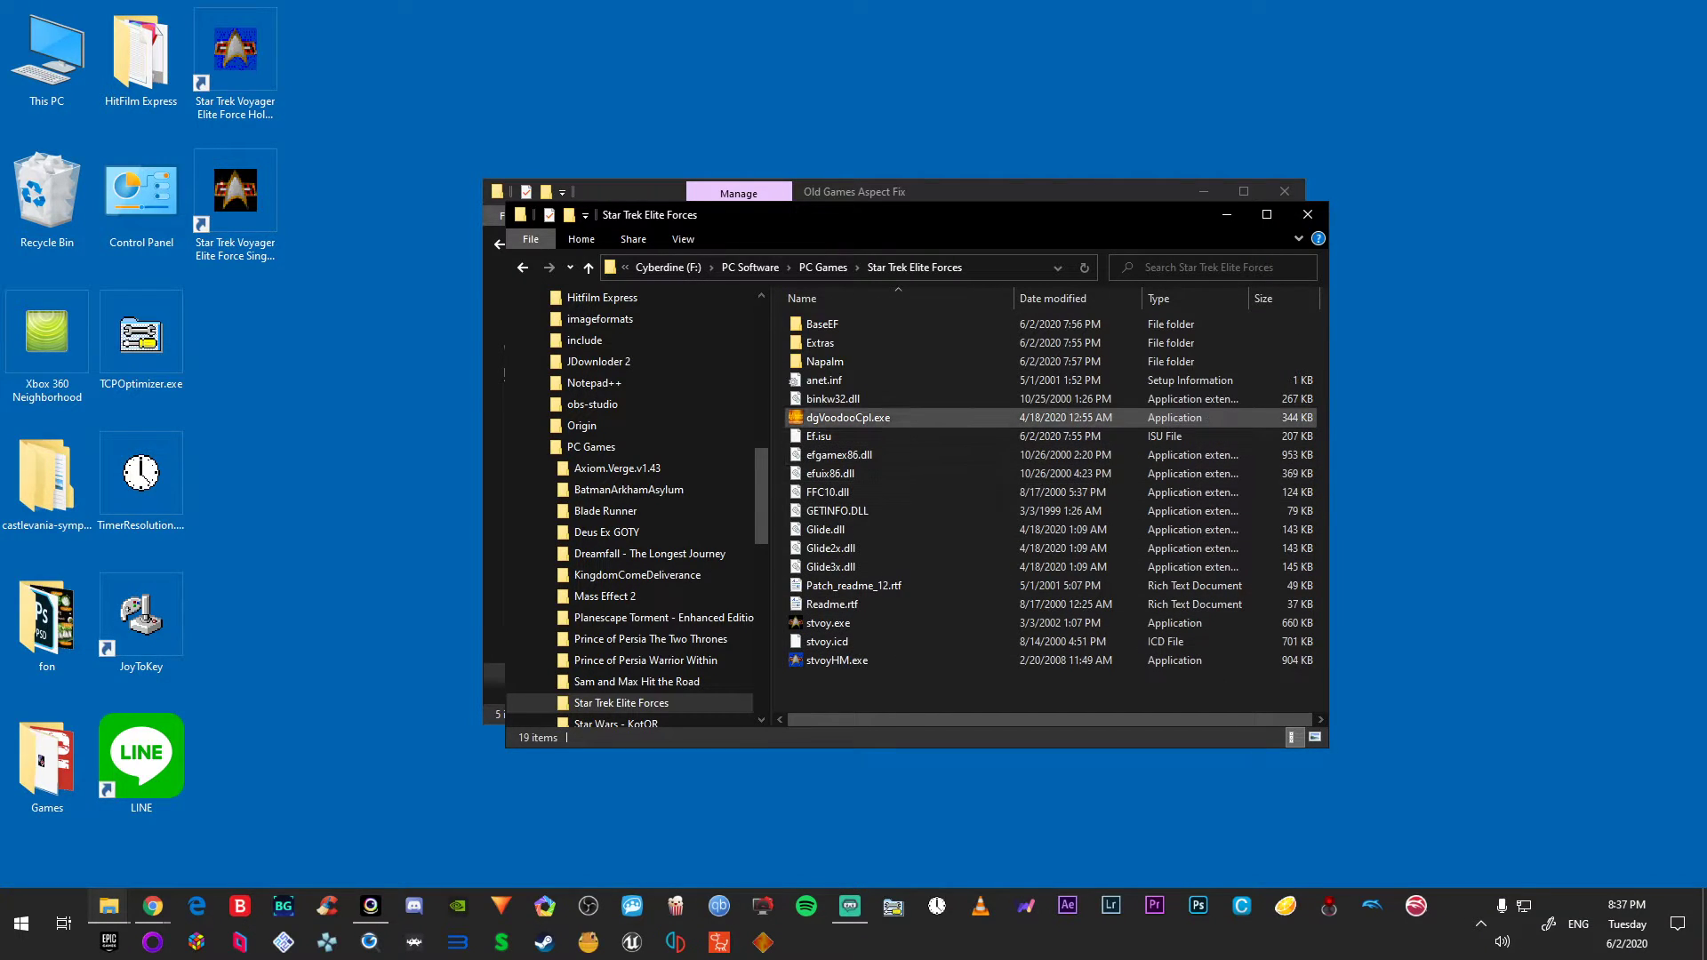
Step: Copy the Napalm folder, Glide.dll, Glide2x.dll and Glide3x.dll from 3Dfx\x86 into the Star Trek Elite Forces folder, replacing existing files
{"action": "left_click_drag", "start_coordinate": [962, 217], "coordinate": [1347, 208]}
{"action": "left_click_drag", "start_coordinate": [820, 195], "coordinate": [543, 194]}
{"action": "double_click", "coordinate": [531, 302]}
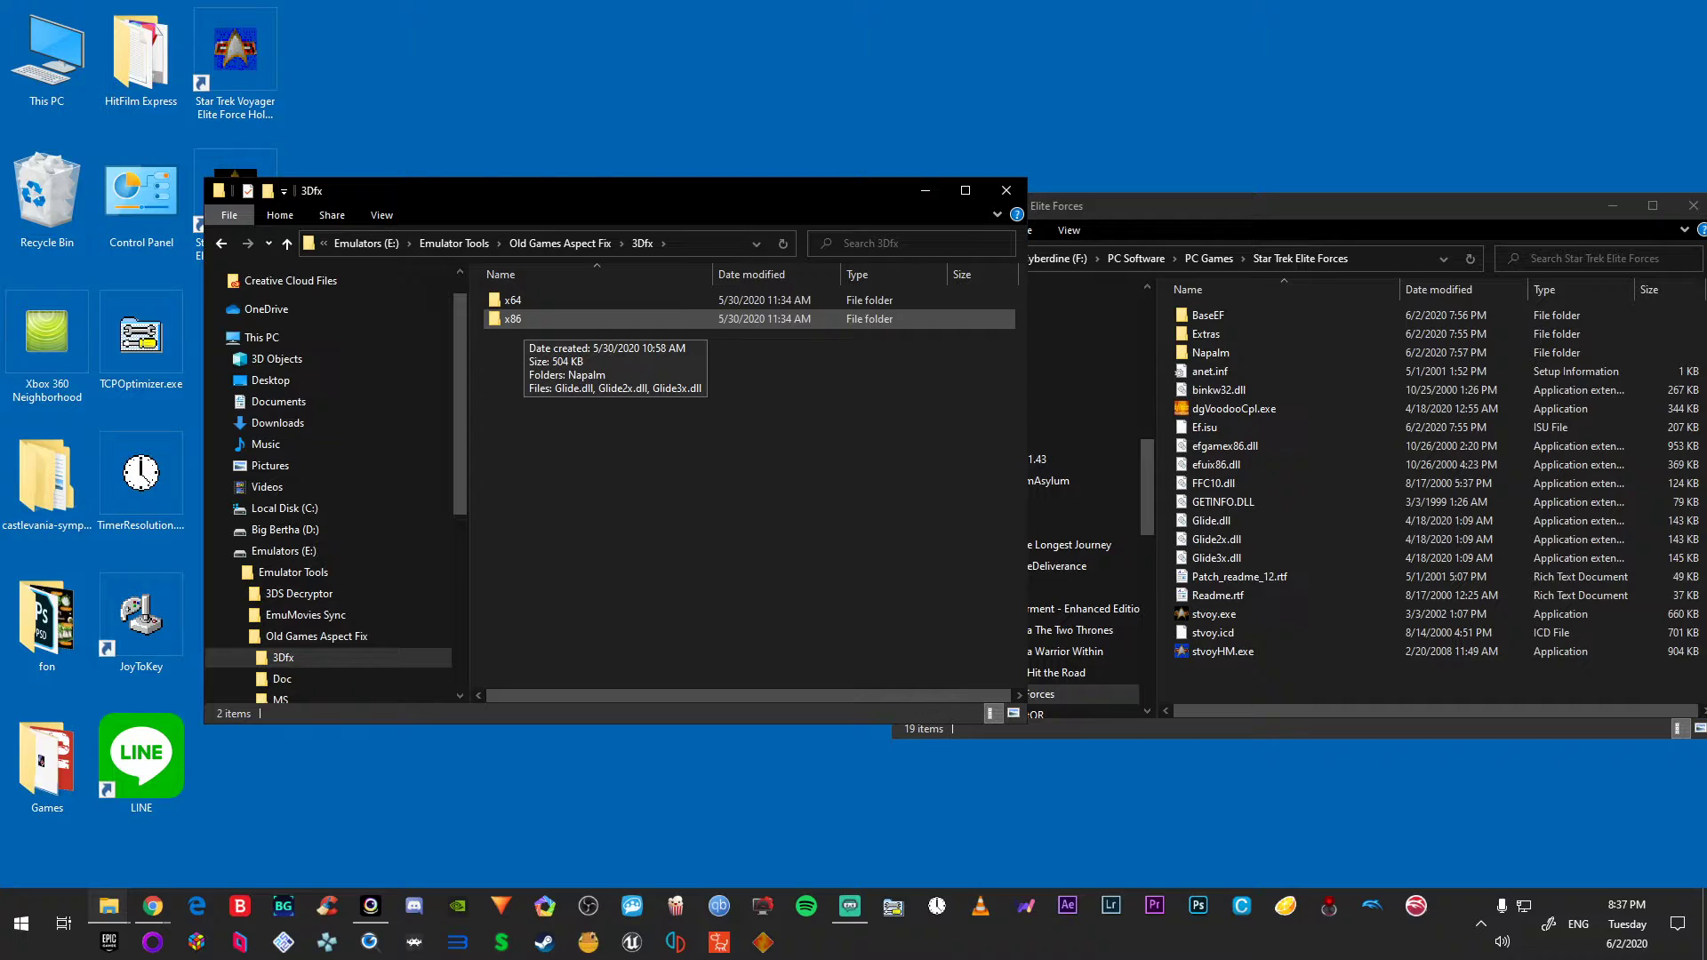
{"action": "double_click", "coordinate": [525, 320]}
{"action": "left_click_drag", "start_coordinate": [552, 397], "coordinate": [528, 280]}
{"action": "right_click", "coordinate": [537, 301]}
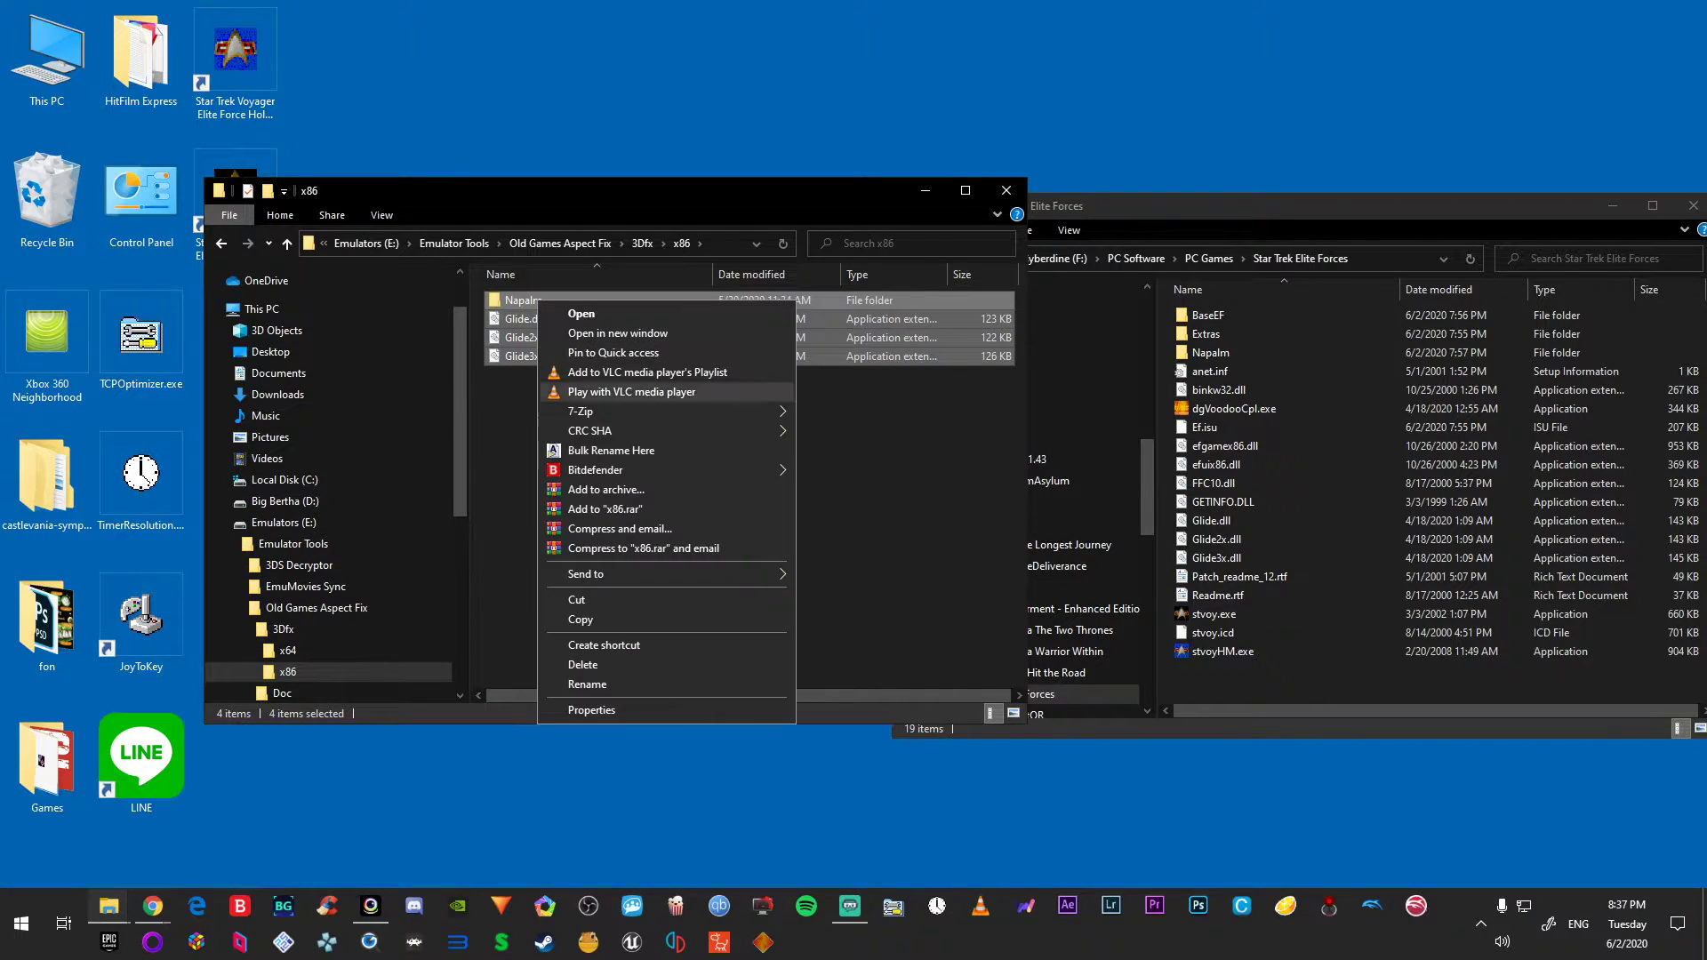
{"action": "left_click", "coordinate": [583, 620]}
{"action": "left_click", "coordinate": [1289, 683]}
{"action": "right_click", "coordinate": [1246, 685]}
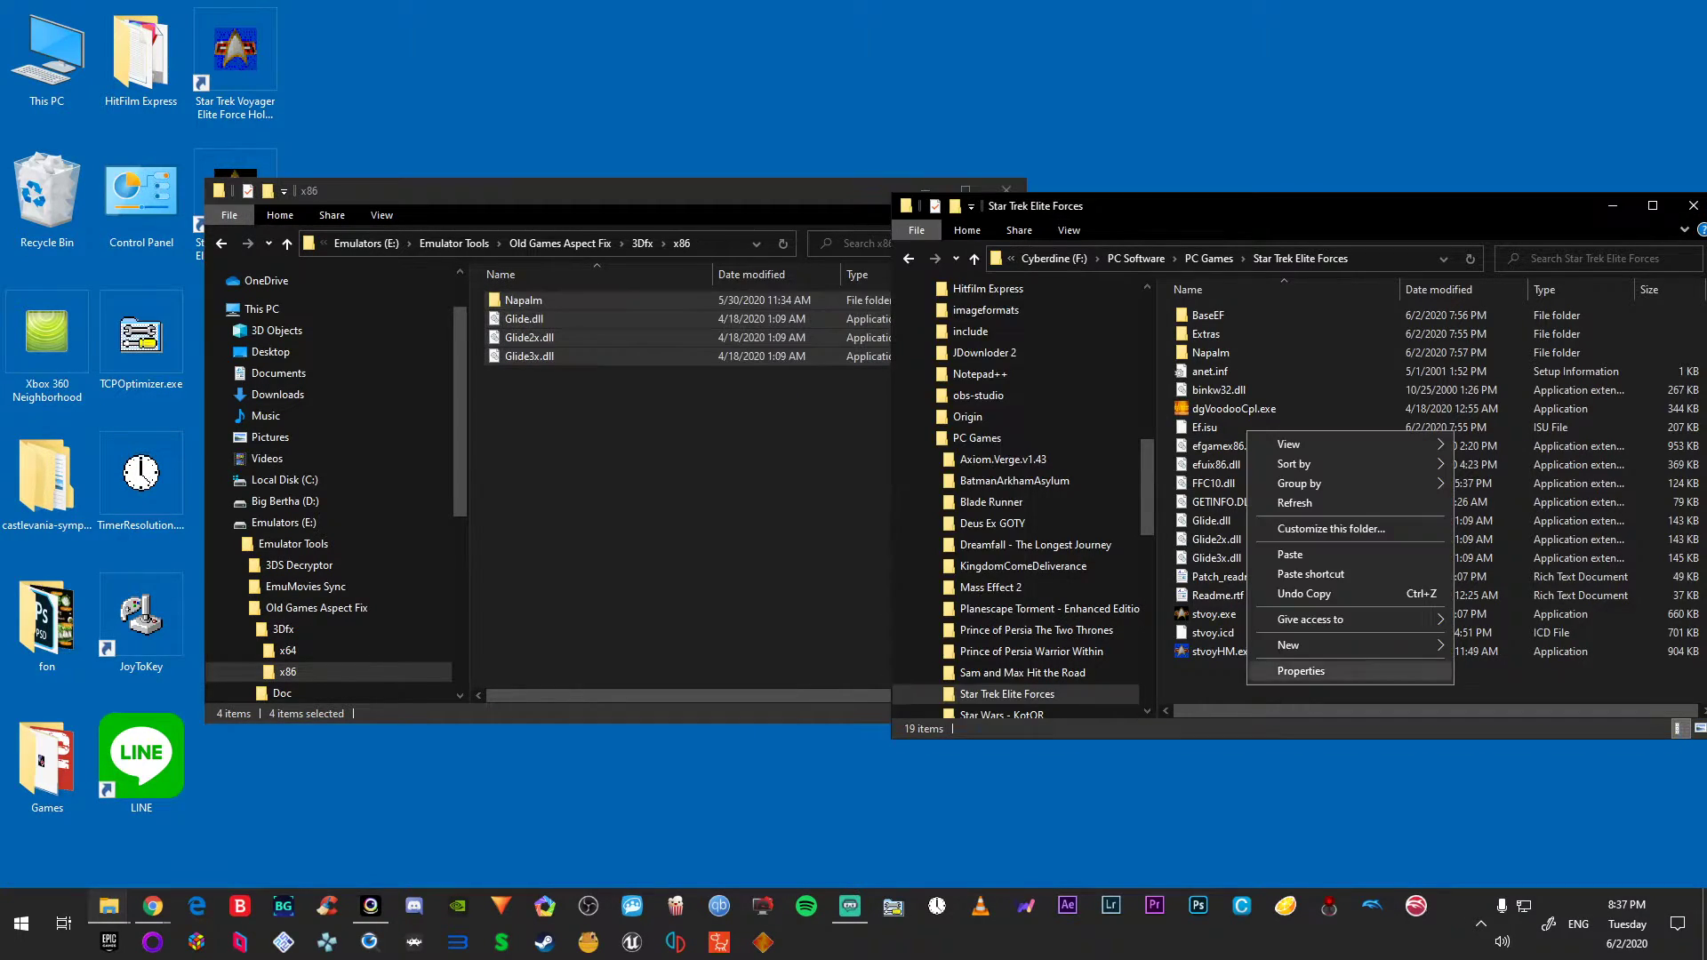
{"action": "left_click", "coordinate": [1262, 555]}
Step: Finish replacing the x86 files in Star Trek Elite Forces, and copy Glide.dll, Glide2x.dll and Glide3x.dll from 3Dfx\x64 over them
{"action": "left_click", "coordinate": [809, 310]}
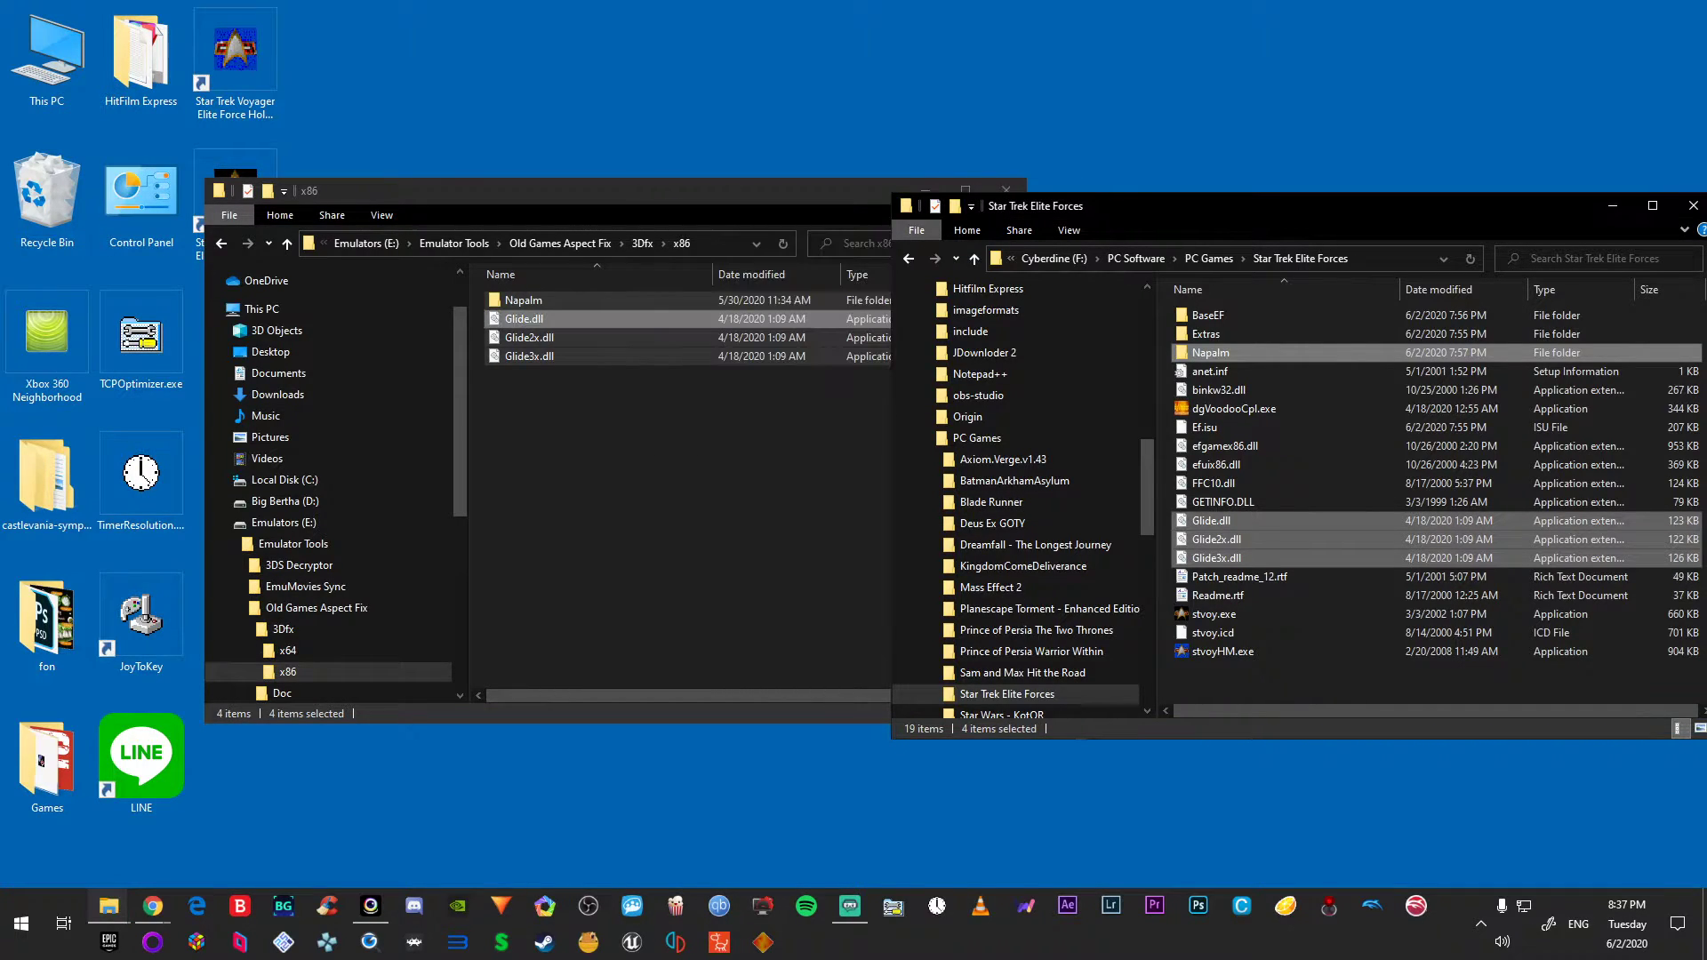
{"action": "left_click", "coordinate": [287, 242]}
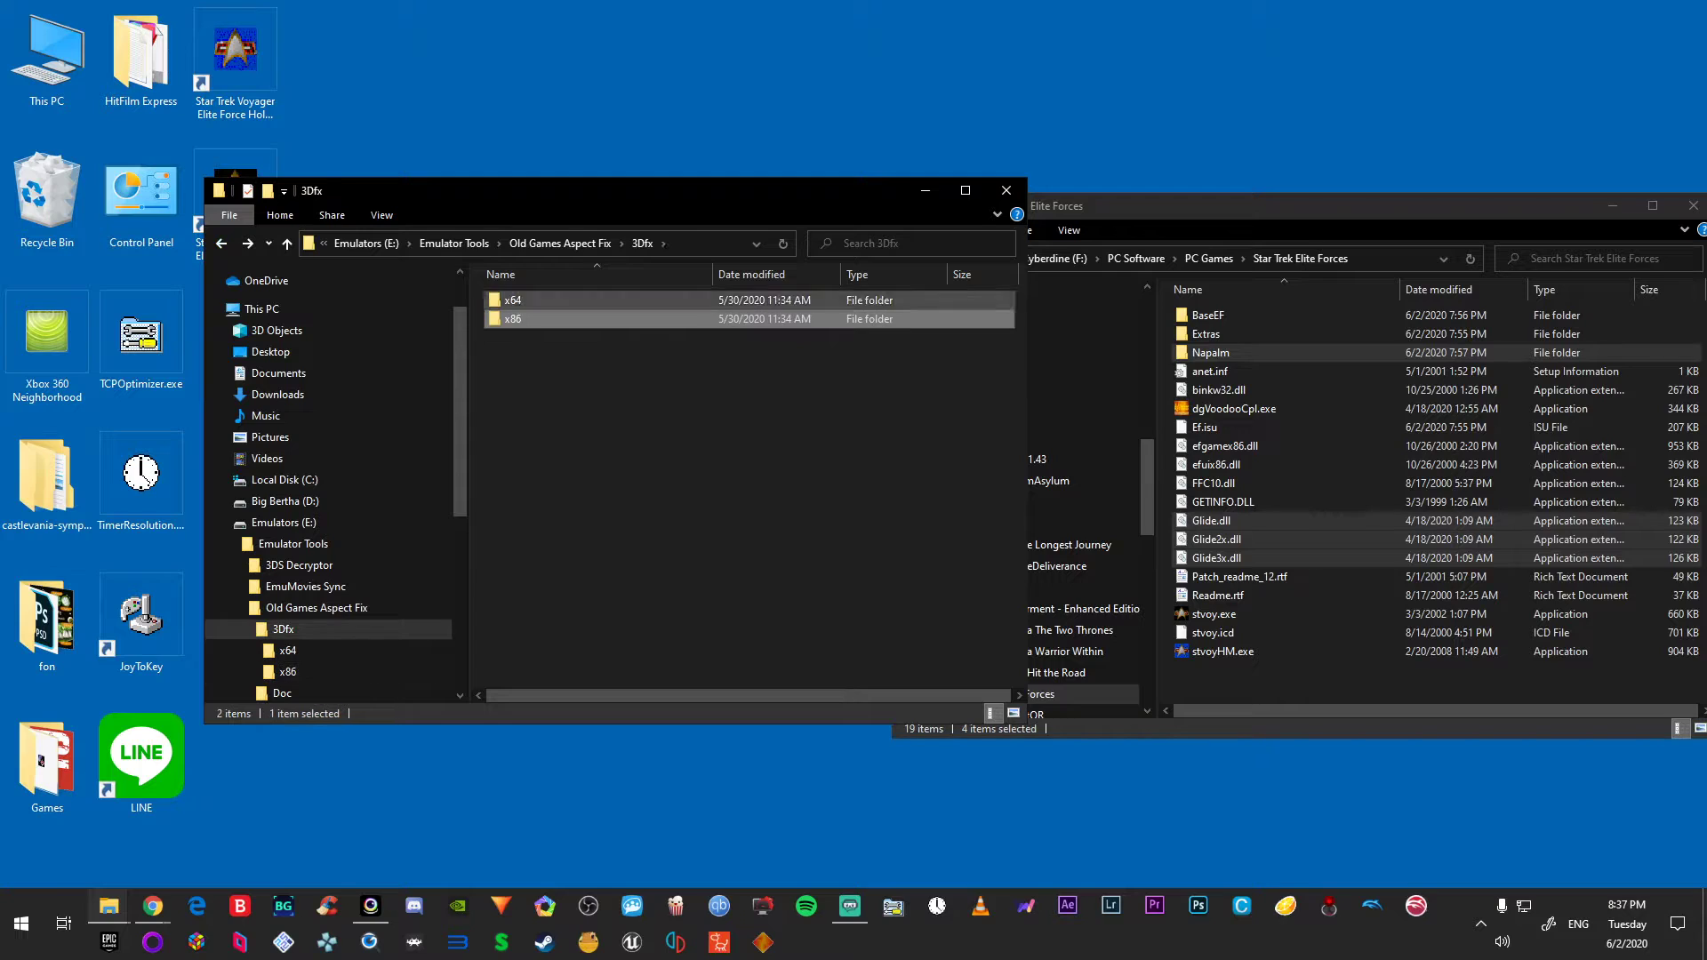
{"action": "double_click", "coordinate": [513, 300]}
{"action": "left_click_drag", "start_coordinate": [516, 364], "coordinate": [549, 300]}
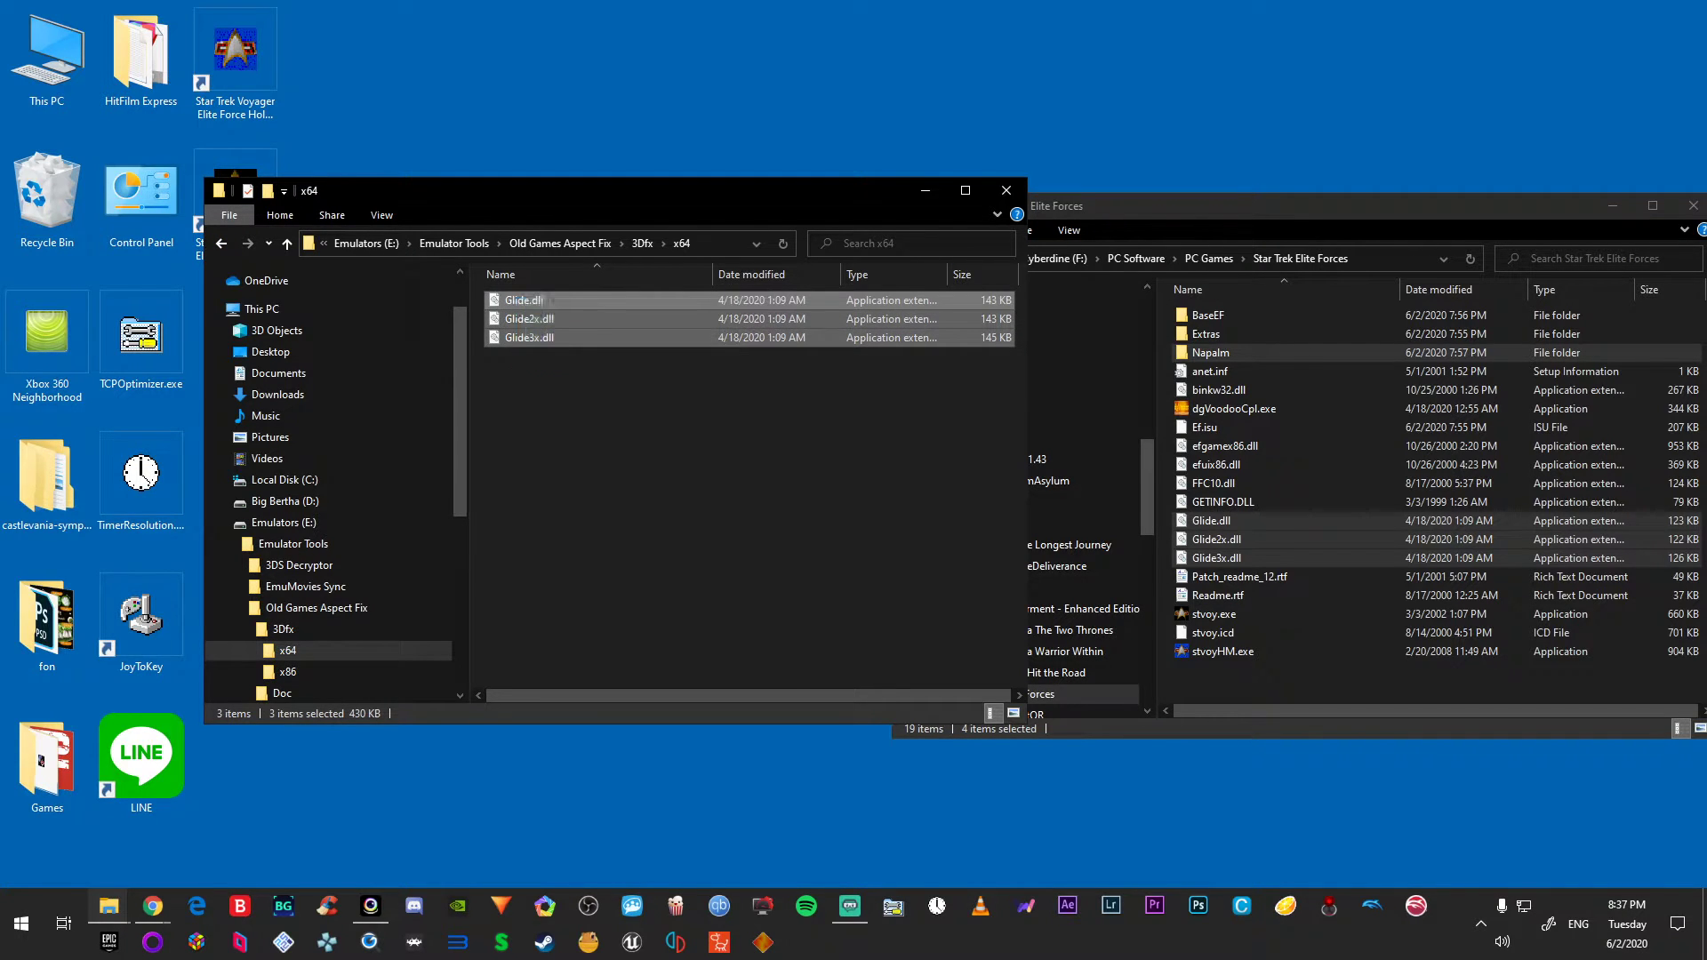
{"action": "right_click", "coordinate": [527, 298]}
{"action": "left_click", "coordinate": [572, 580]}
{"action": "right_click", "coordinate": [1307, 683]}
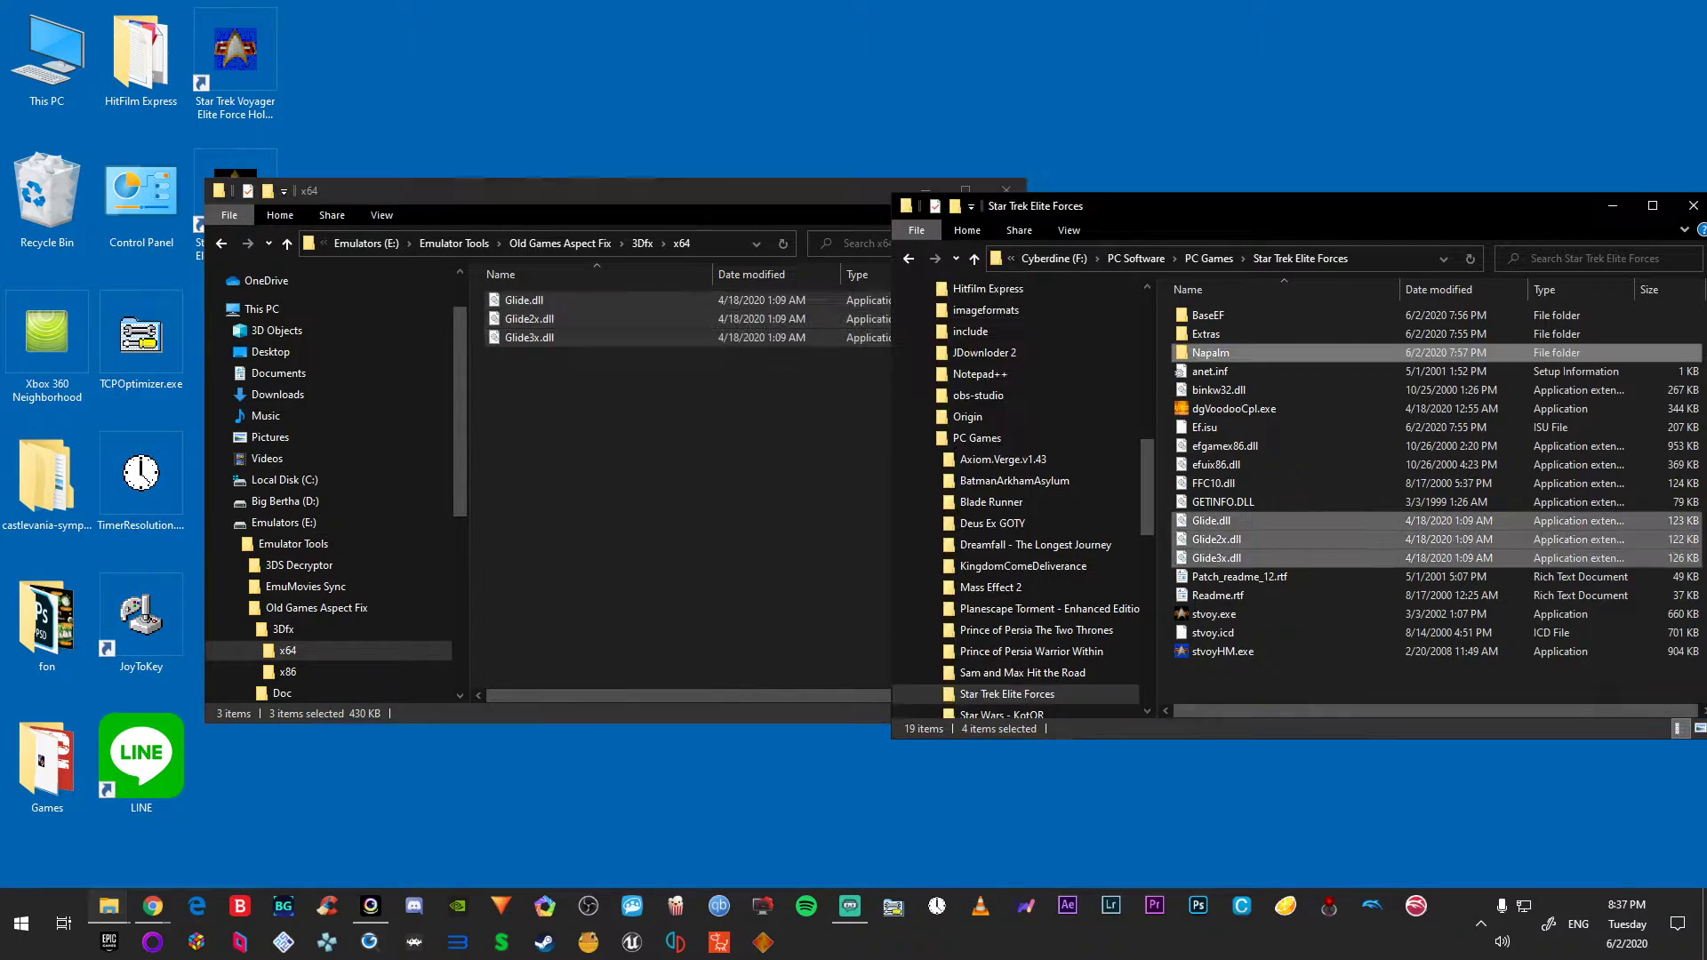
{"action": "left_click", "coordinate": [1387, 549]}
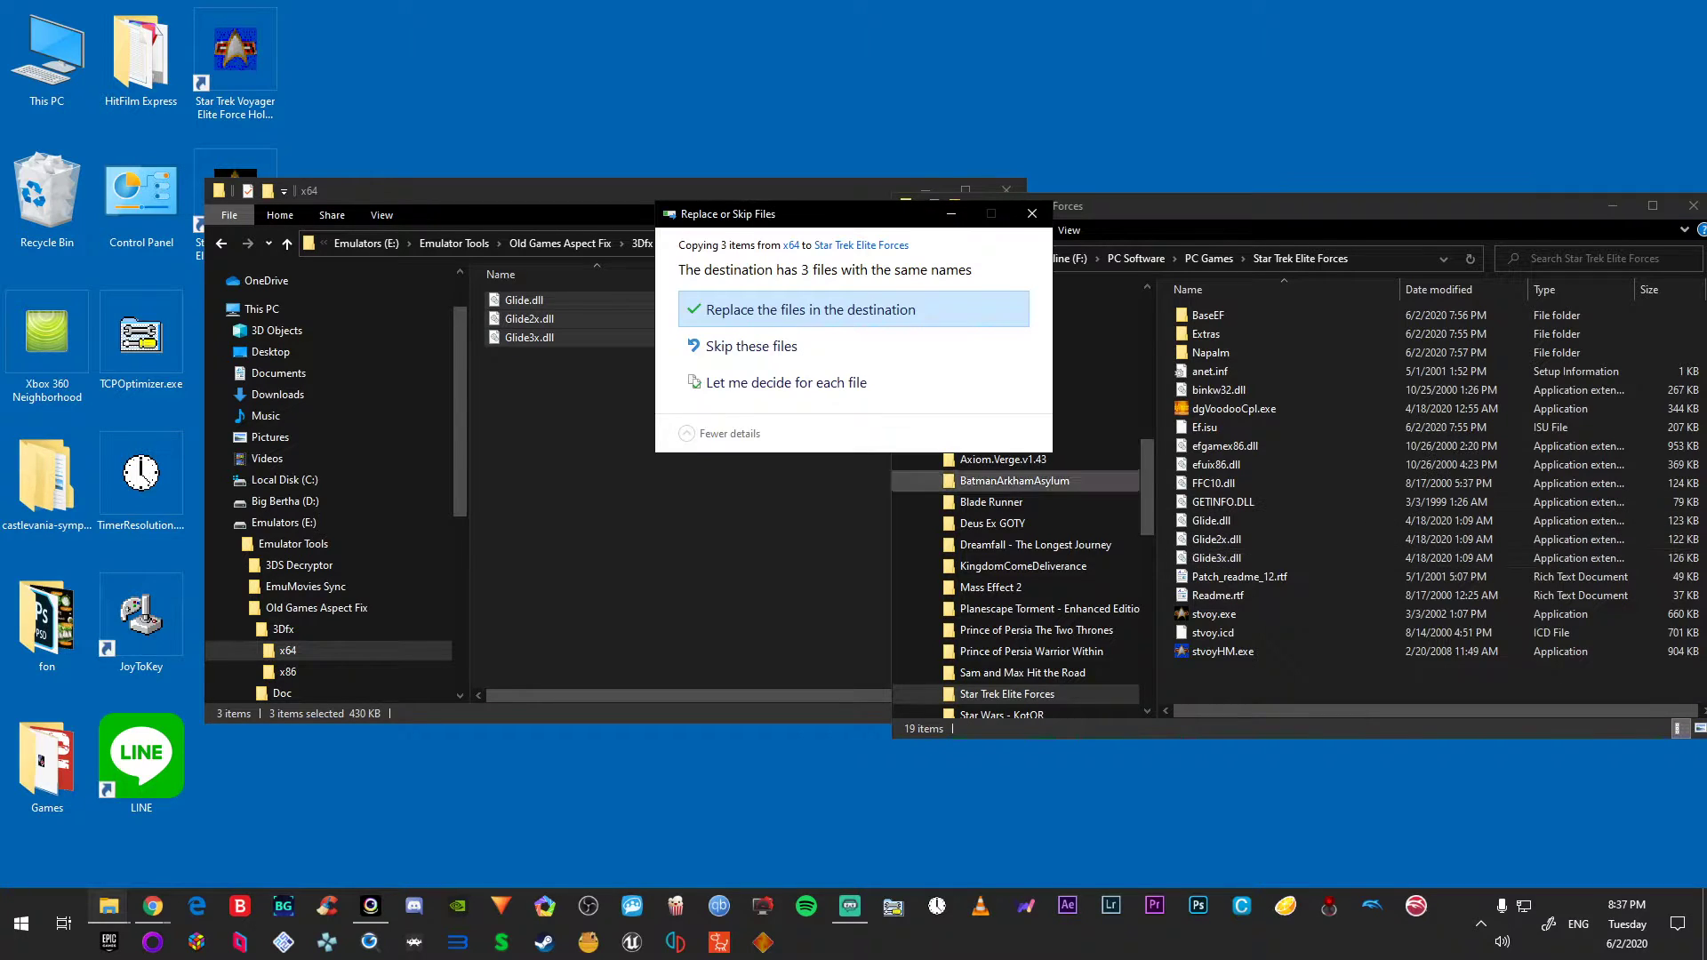
{"action": "left_click", "coordinate": [835, 311]}
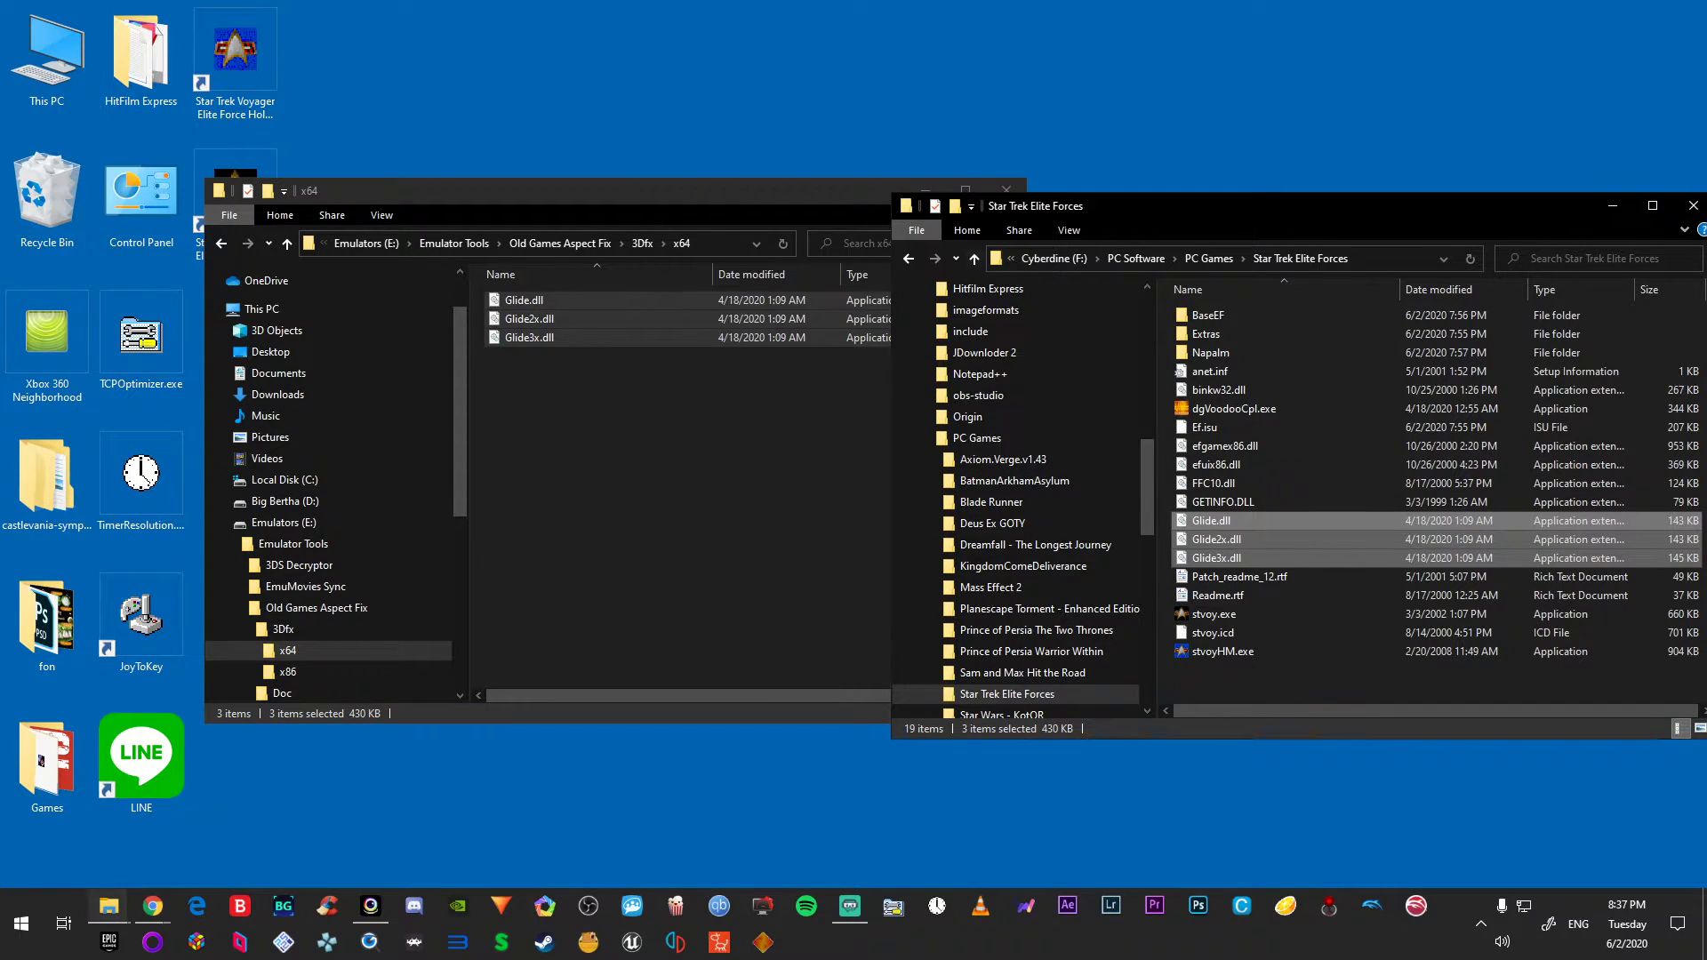
Step: Close the 3Dfx source folder window and launch dgVoodooCpl.exe from the Star Trek Elite Forces folder
{"action": "left_click", "coordinate": [658, 190]}
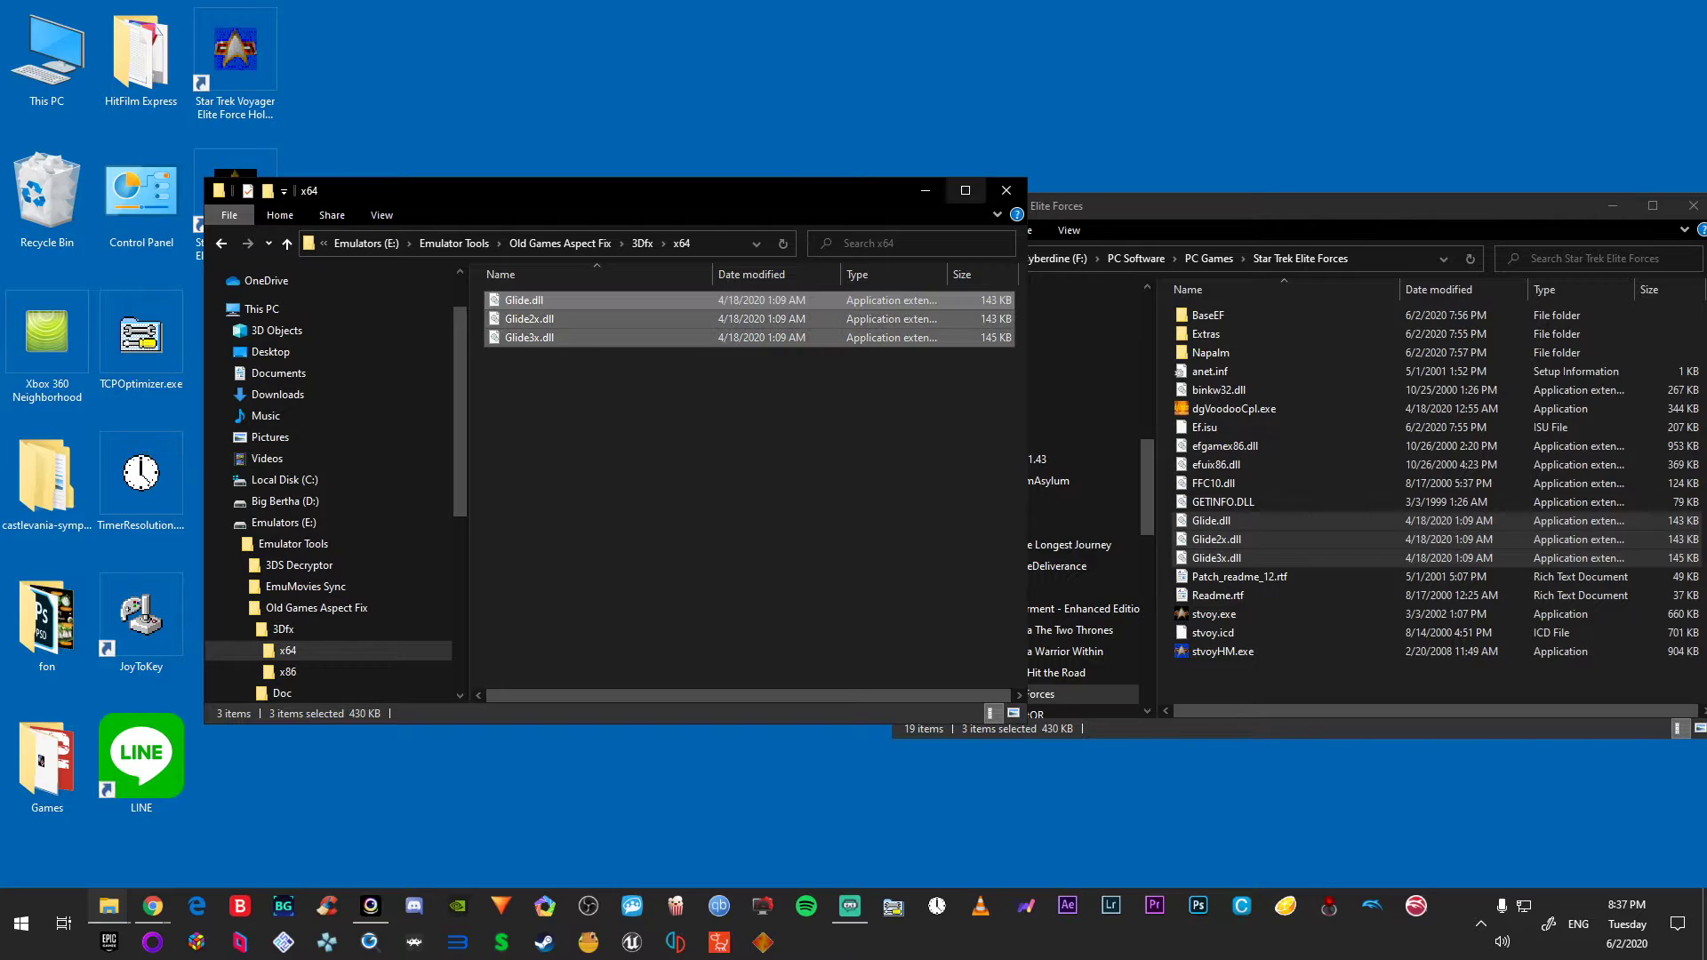
{"action": "left_click", "coordinate": [605, 446]}
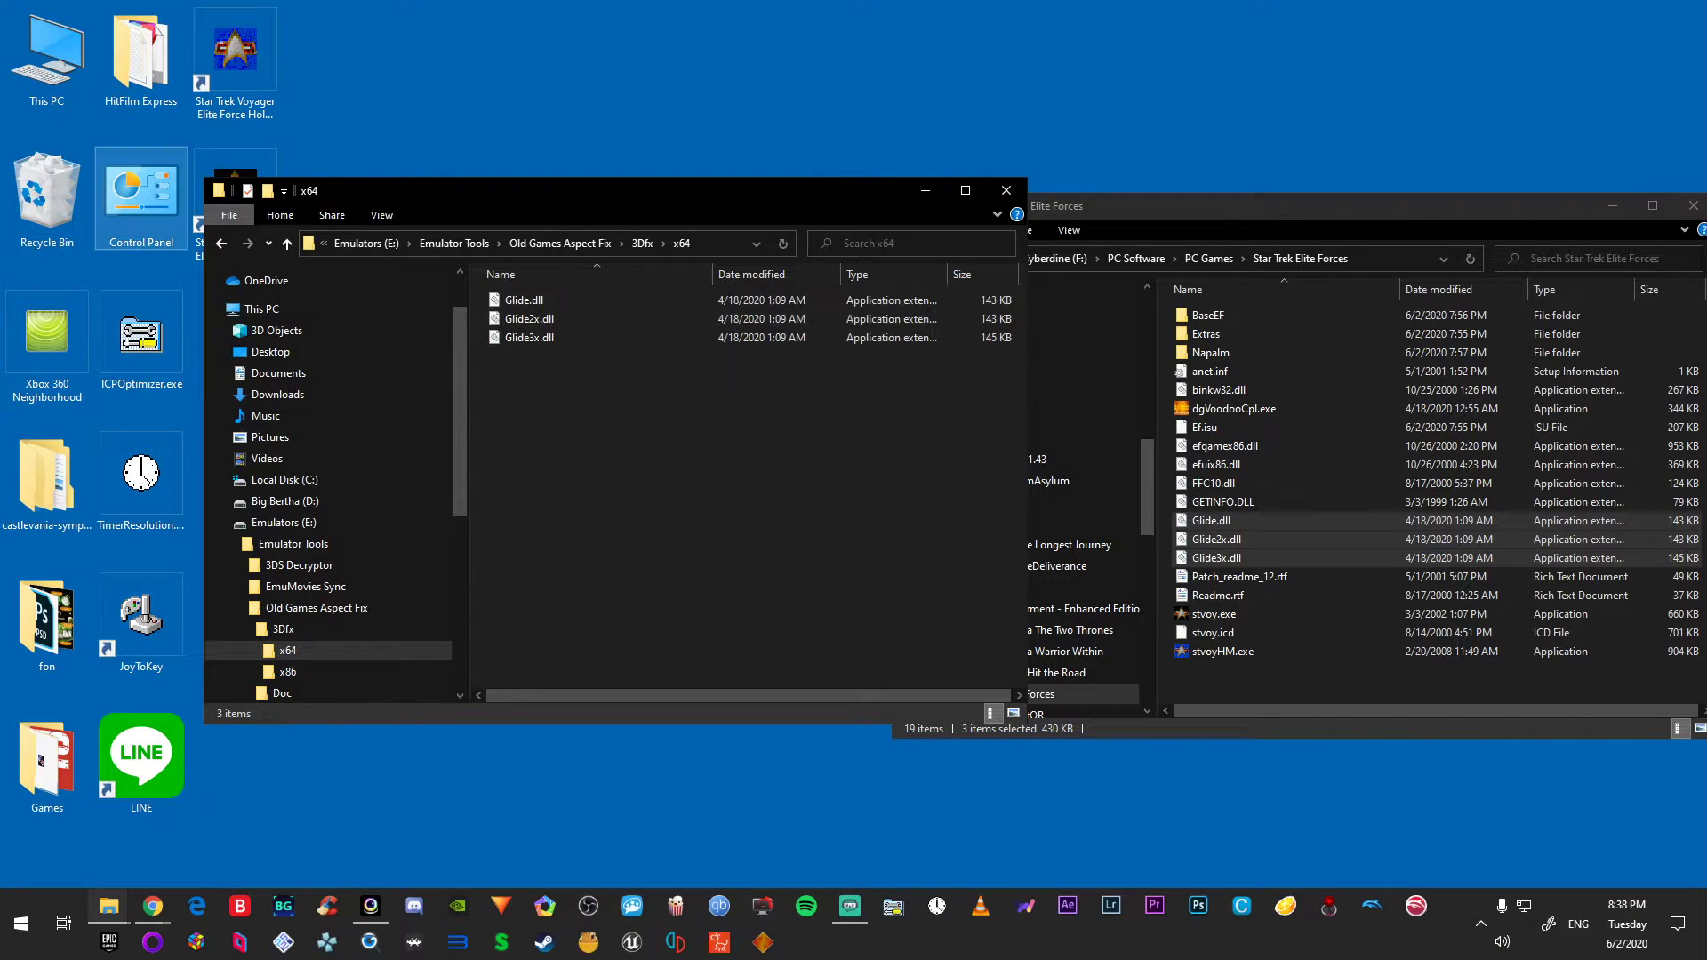
{"action": "left_click", "coordinate": [221, 243]}
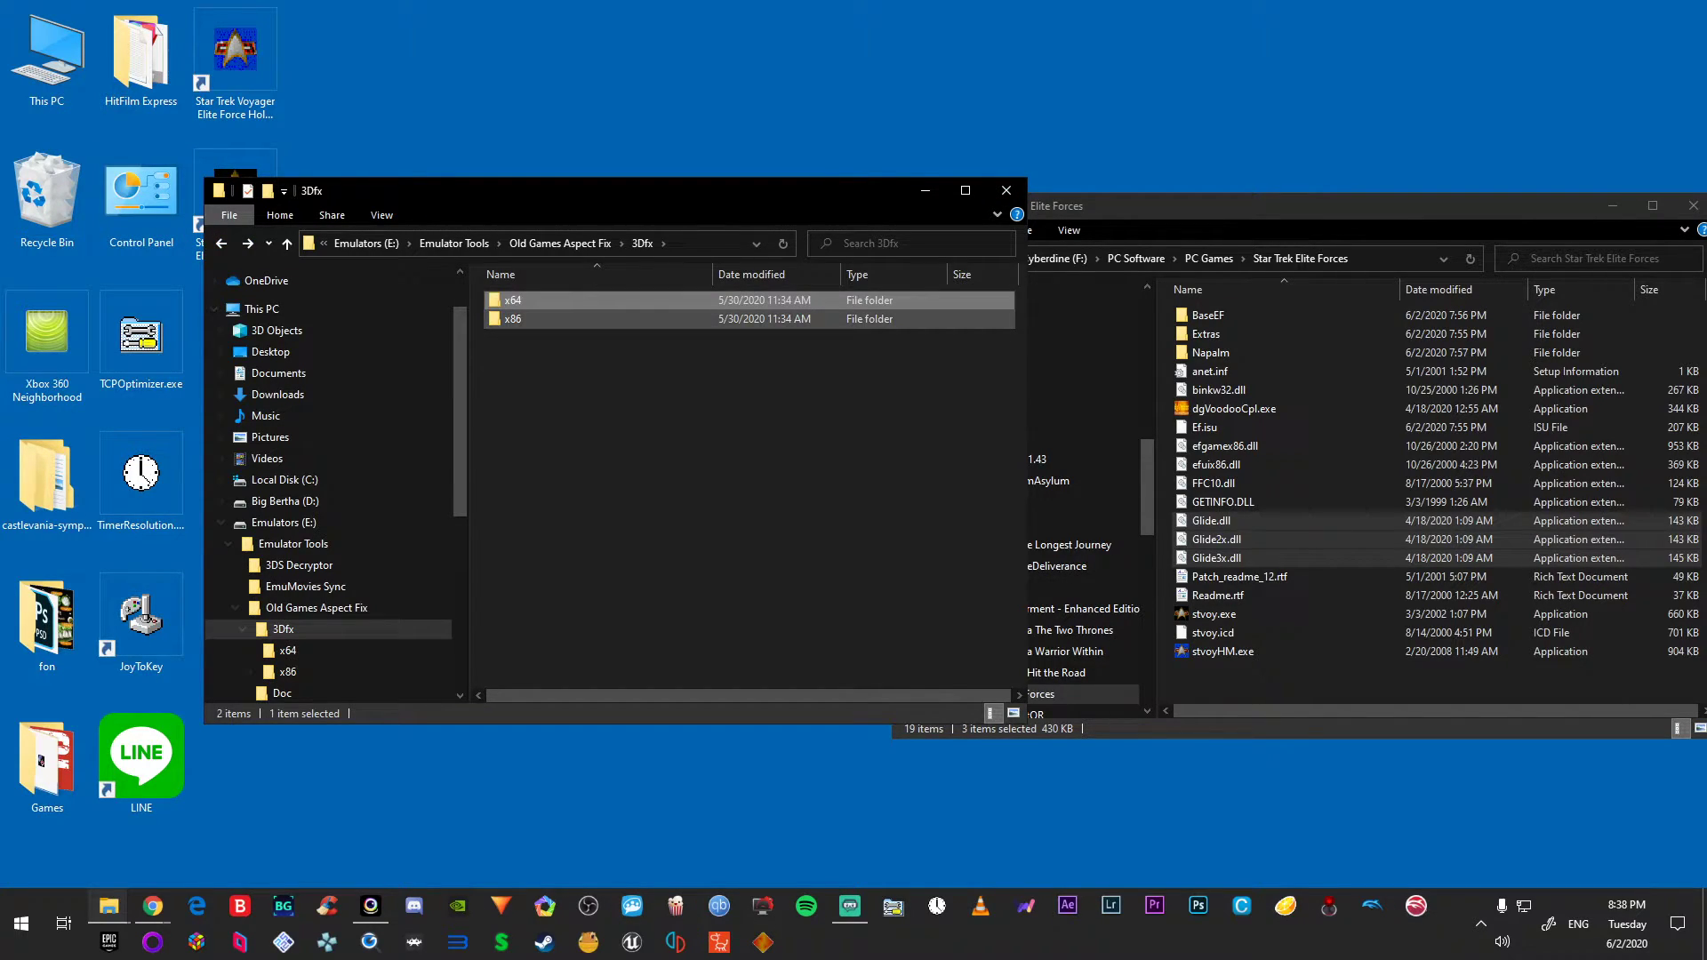
{"action": "left_click", "coordinate": [1004, 189]}
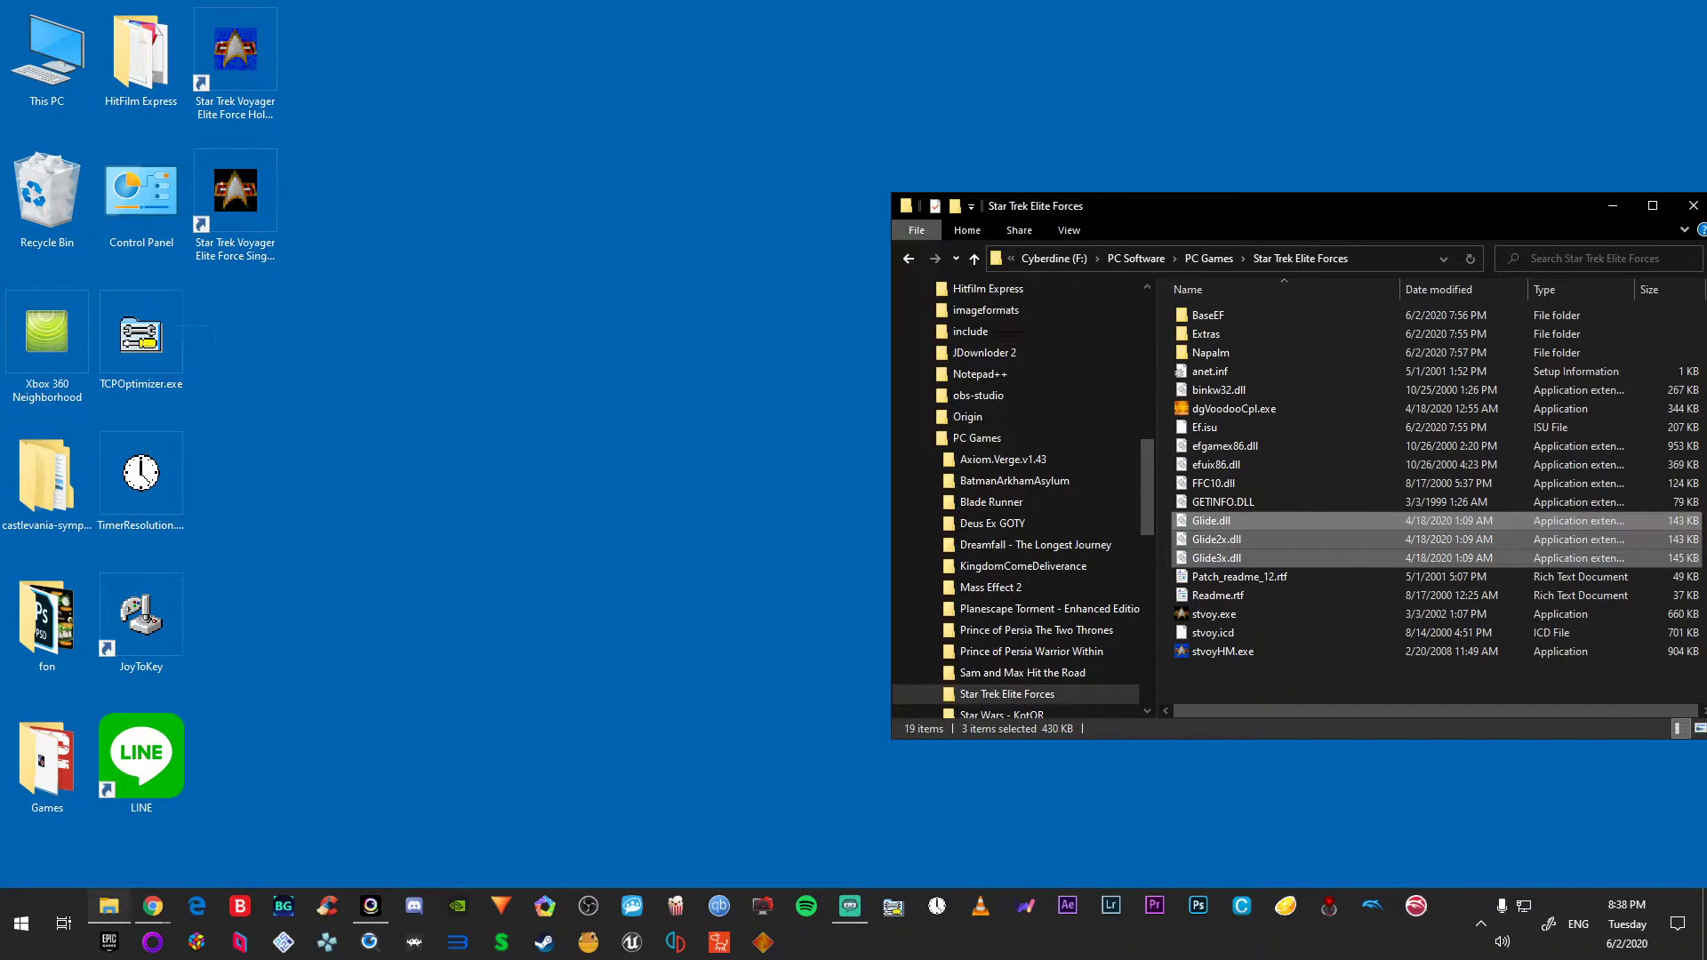
{"action": "left_click_drag", "start_coordinate": [1285, 206], "coordinate": [780, 131]}
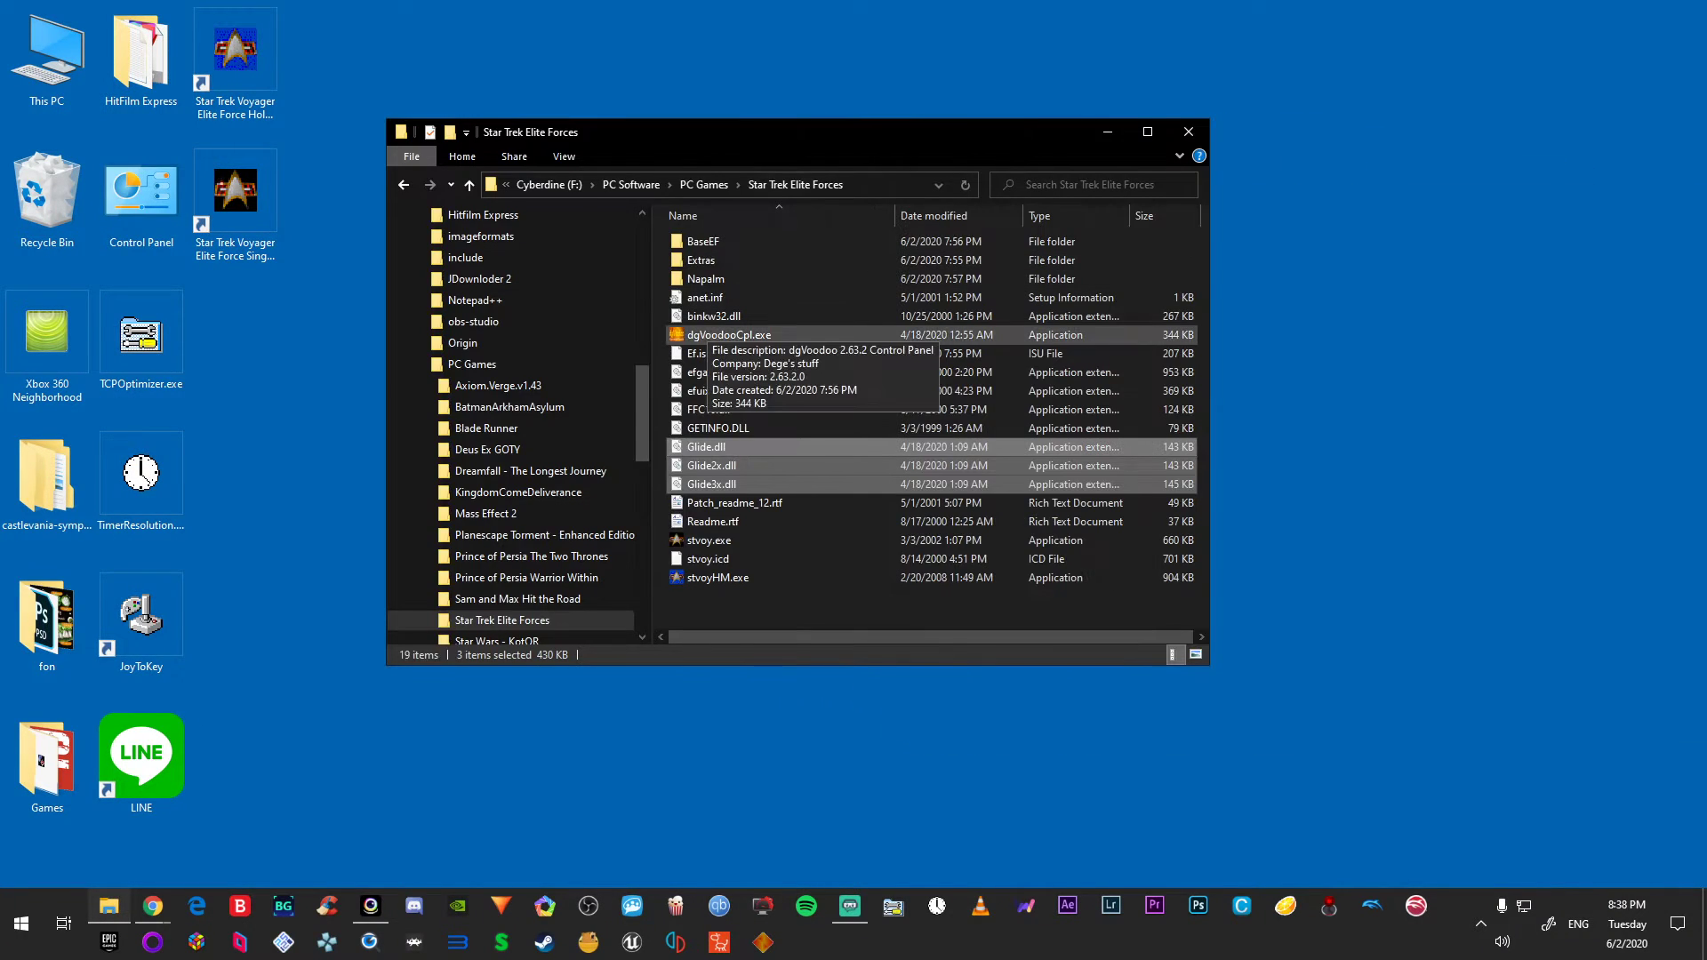
{"action": "double_click", "coordinate": [706, 335]}
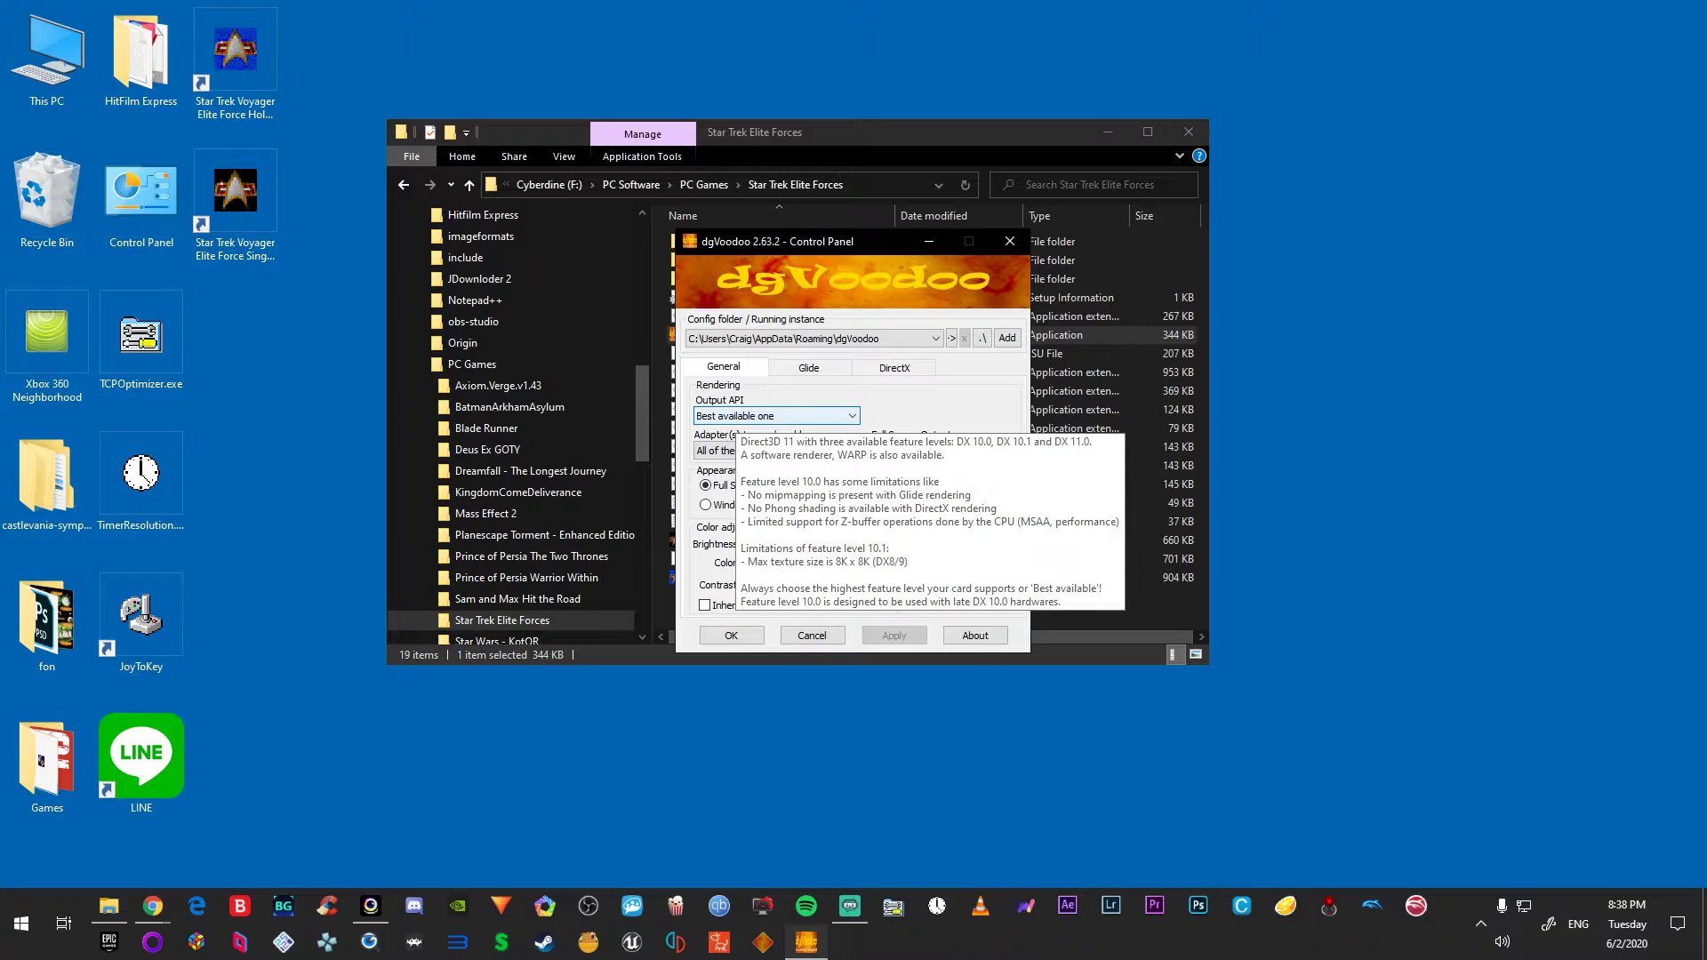
Step: In the dgVoodoo general settings, keep the output API at Best available one and set the adapters to All of them
{"action": "left_click", "coordinate": [774, 415]}
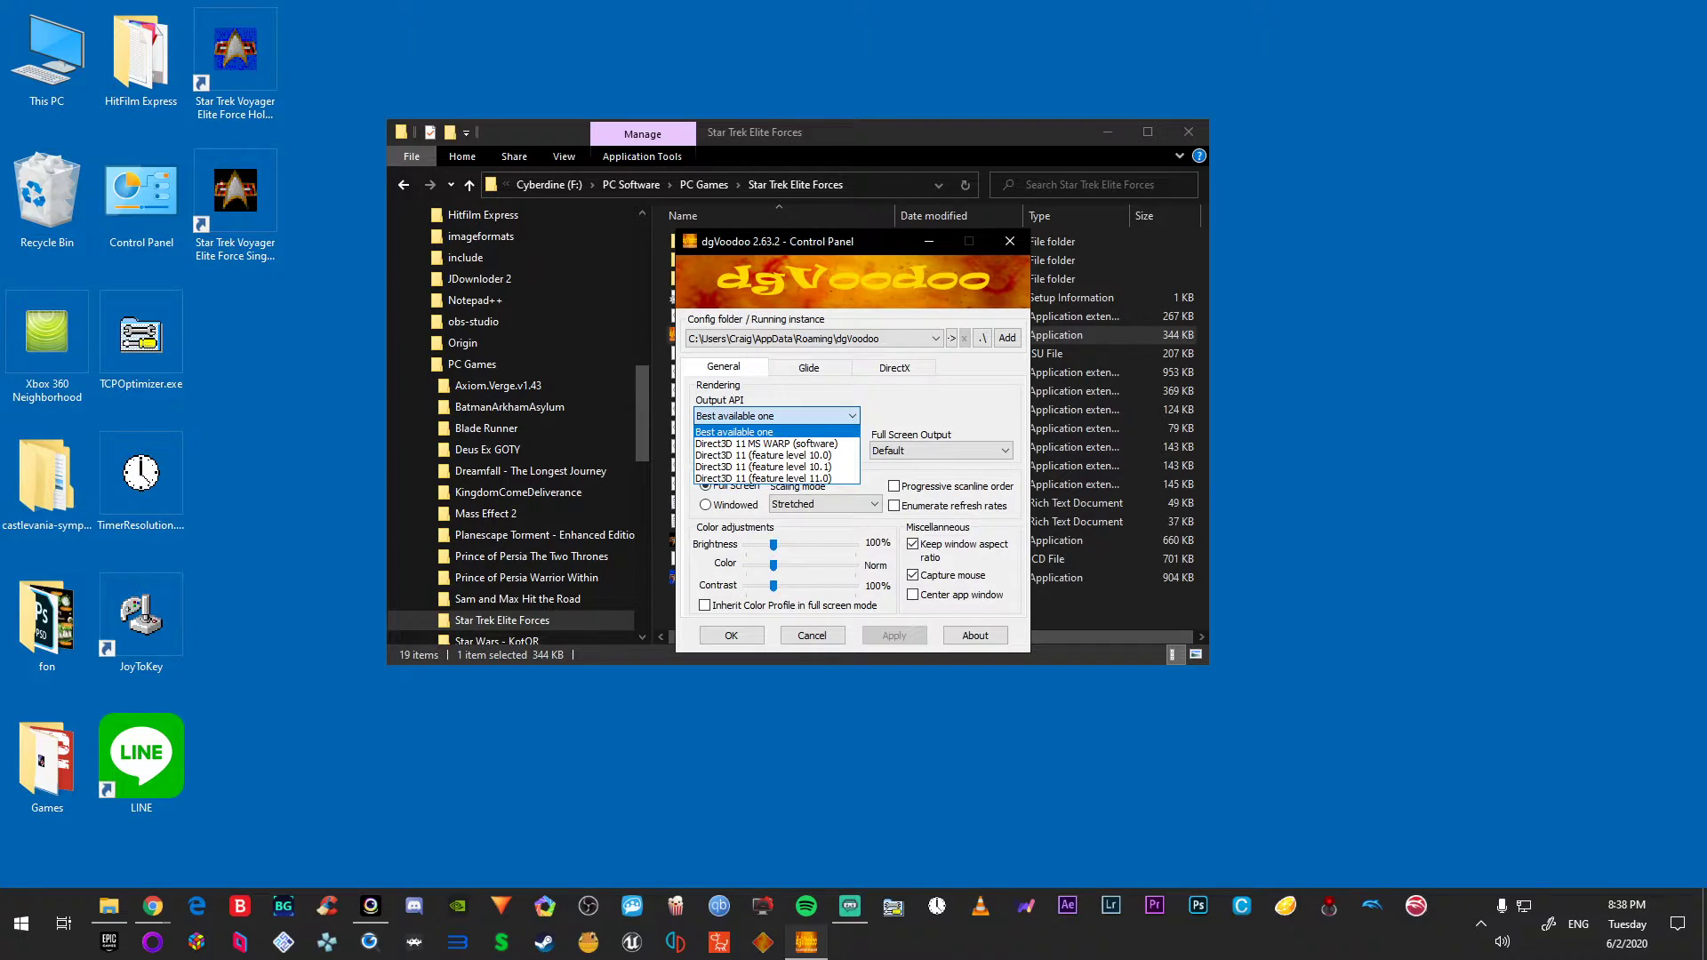
{"action": "left_click", "coordinate": [774, 415]}
{"action": "left_click", "coordinate": [773, 415]}
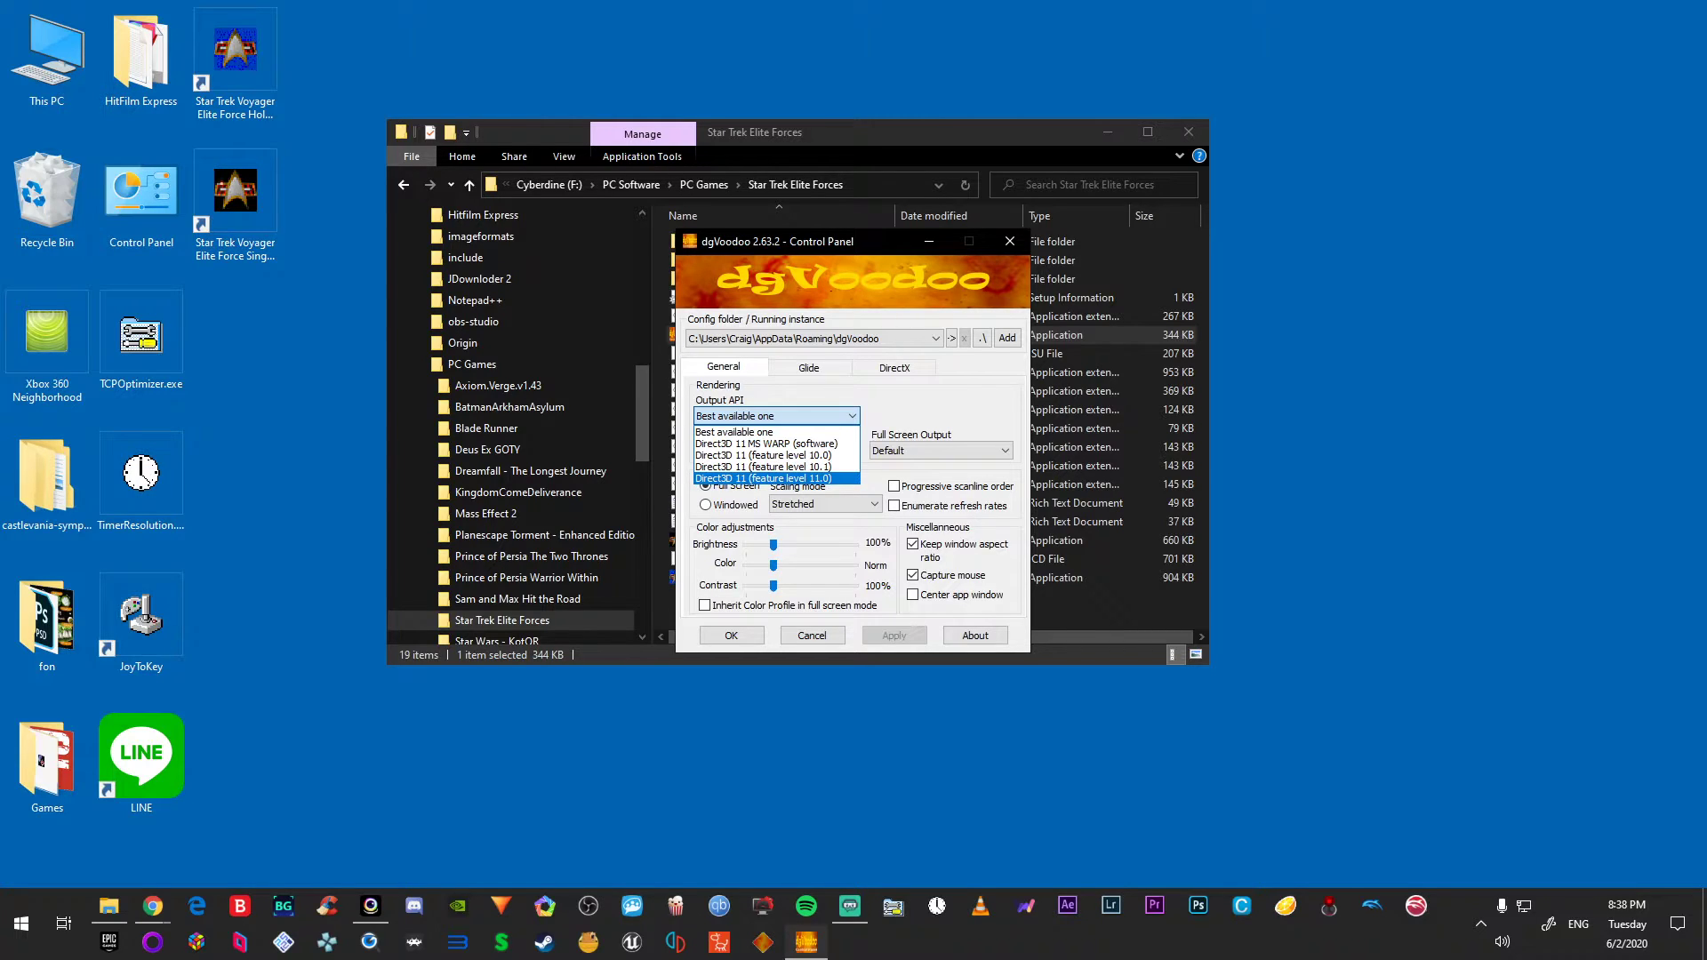
{"action": "left_click", "coordinate": [773, 418]}
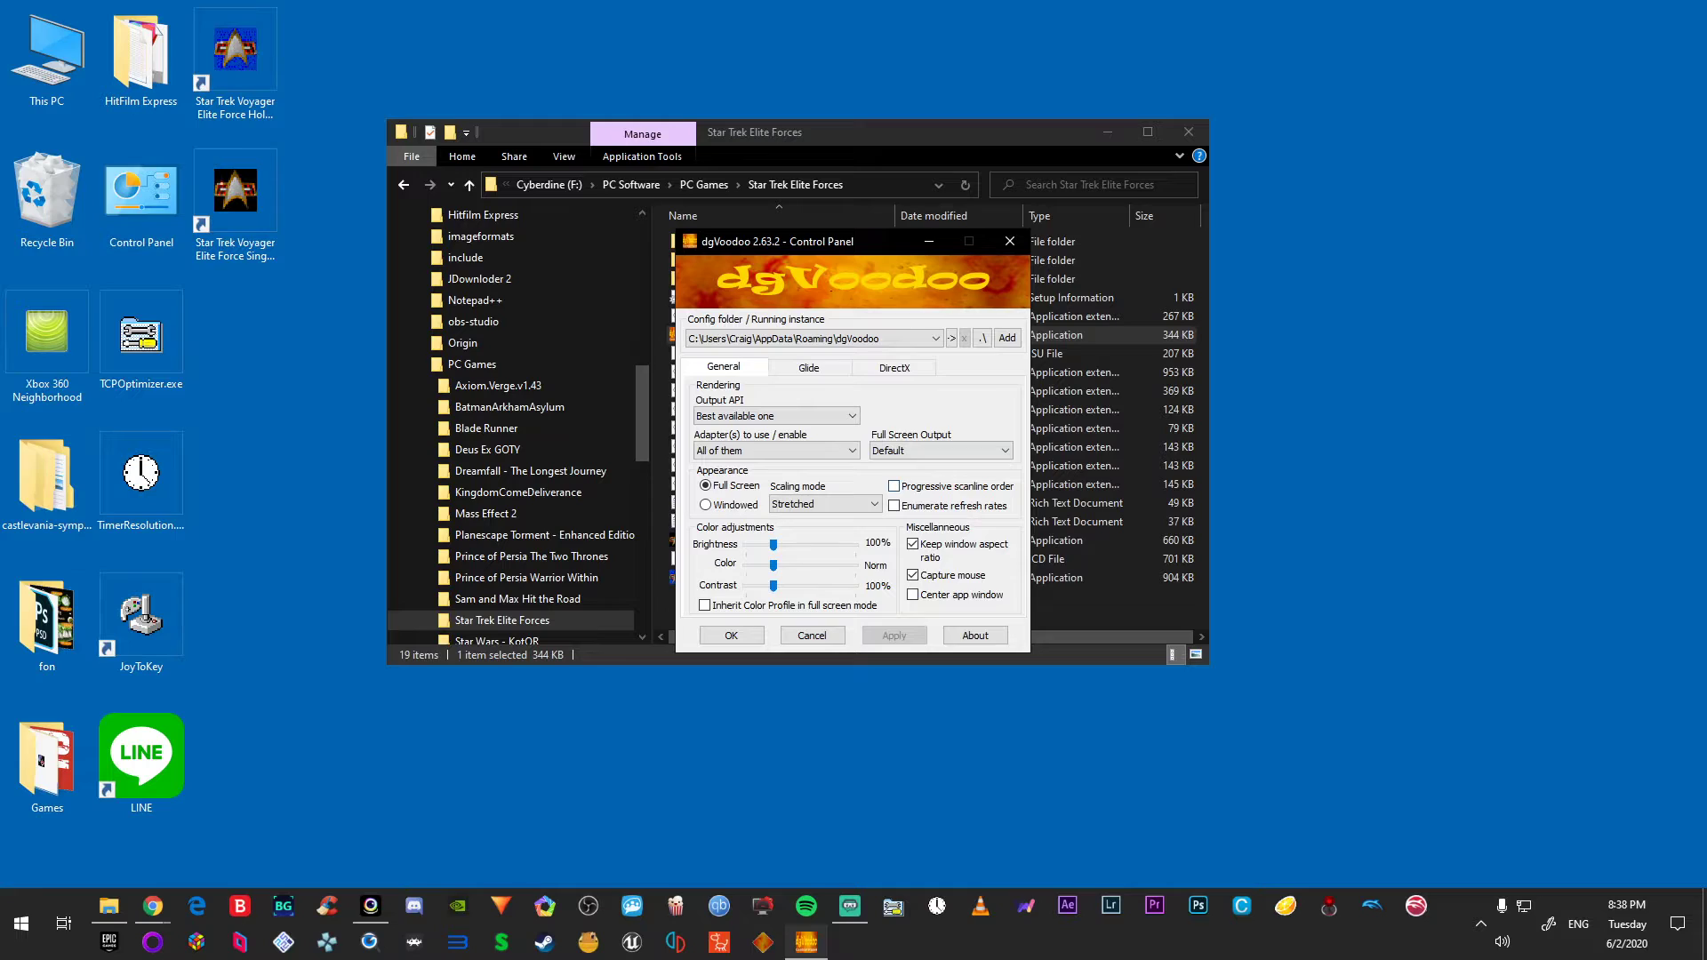
{"action": "left_click", "coordinate": [774, 451]}
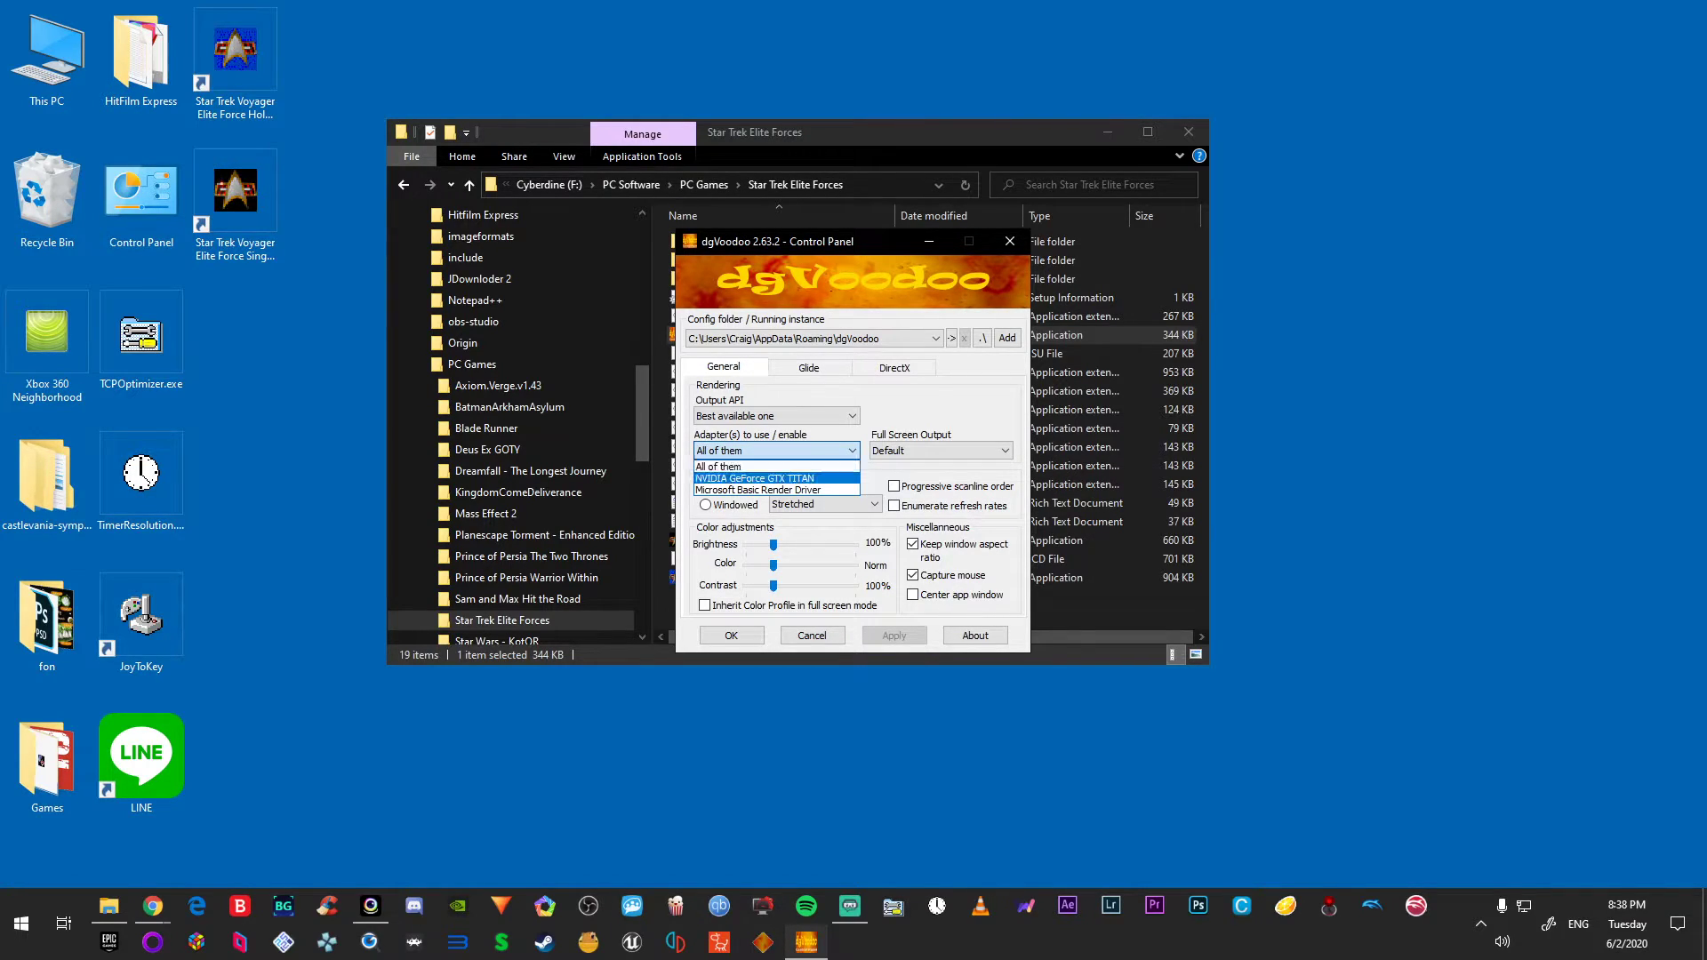
{"action": "left_click", "coordinate": [765, 466]}
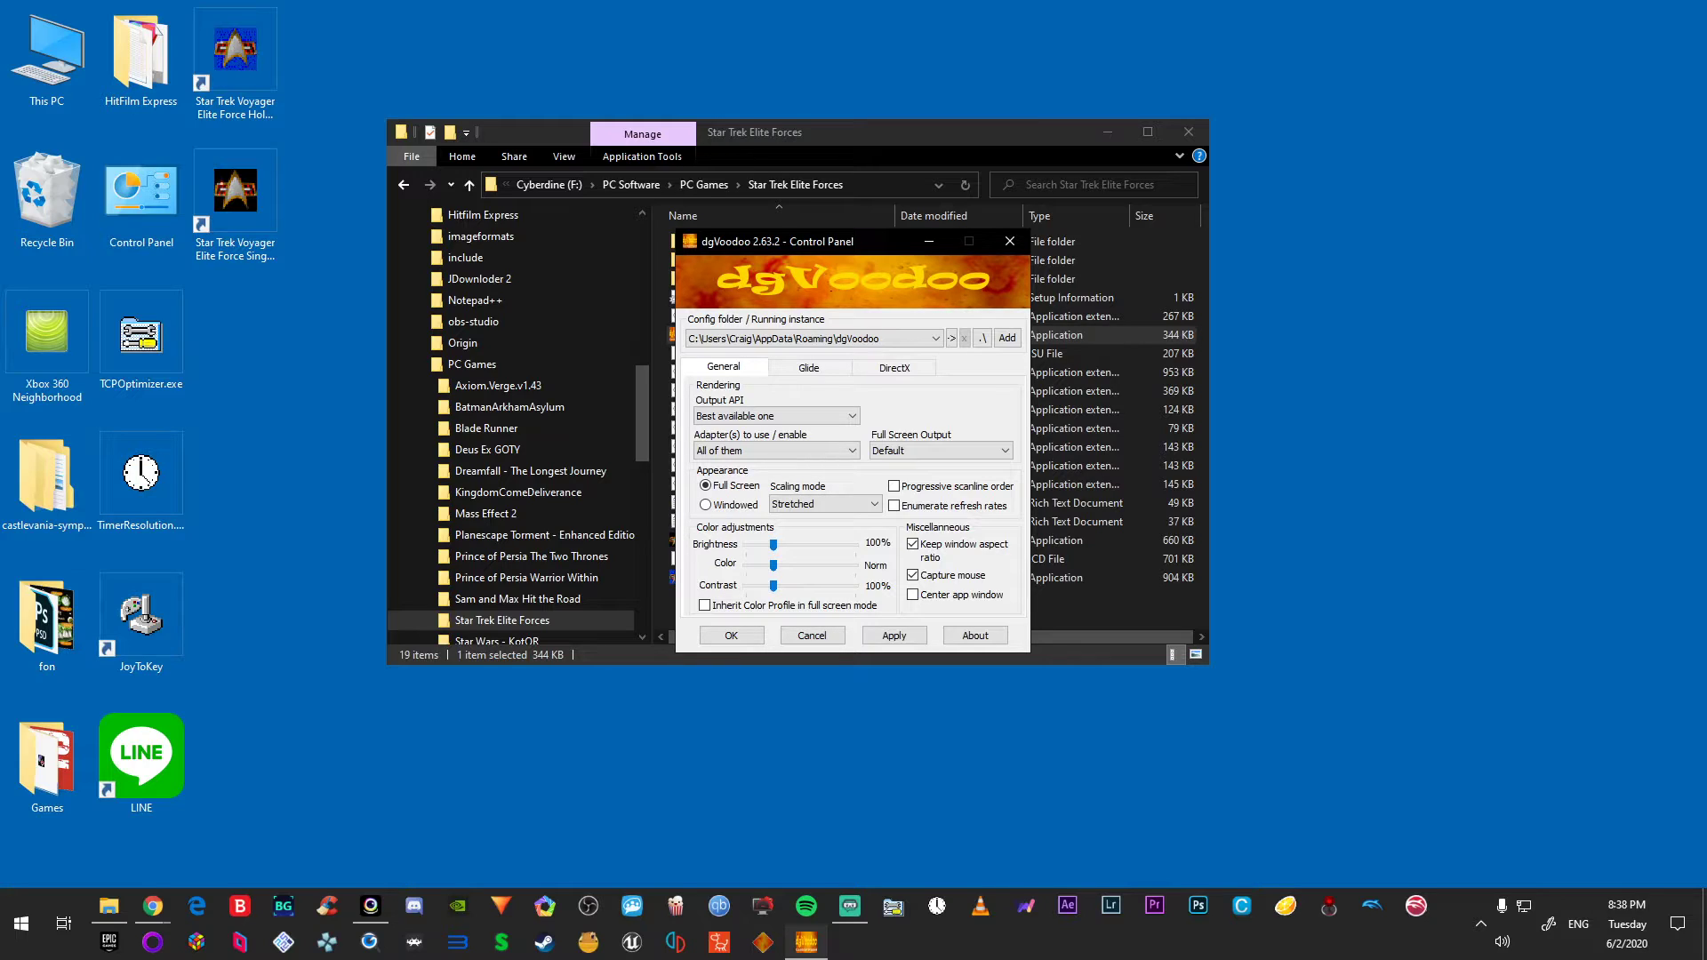
Step: Set the dgVoodoo appearance to Full Screen with the Stretched scaling mode
{"action": "left_click", "coordinate": [708, 504]}
{"action": "left_click", "coordinate": [832, 504]}
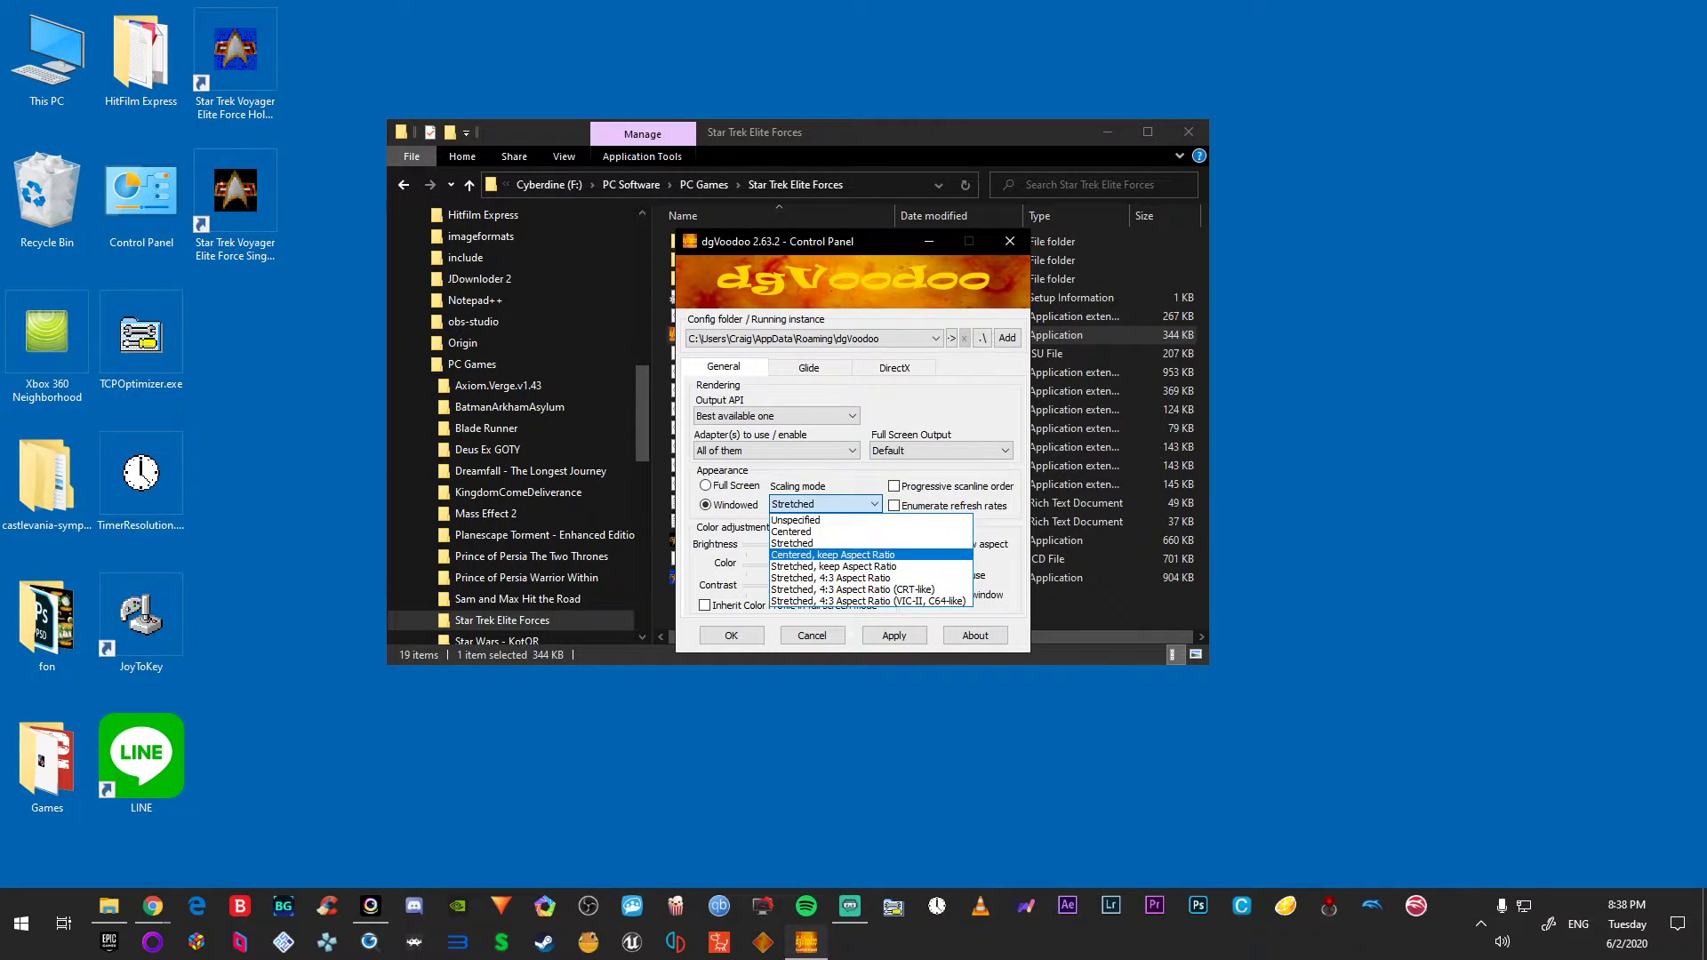
{"action": "left_click", "coordinate": [706, 486]}
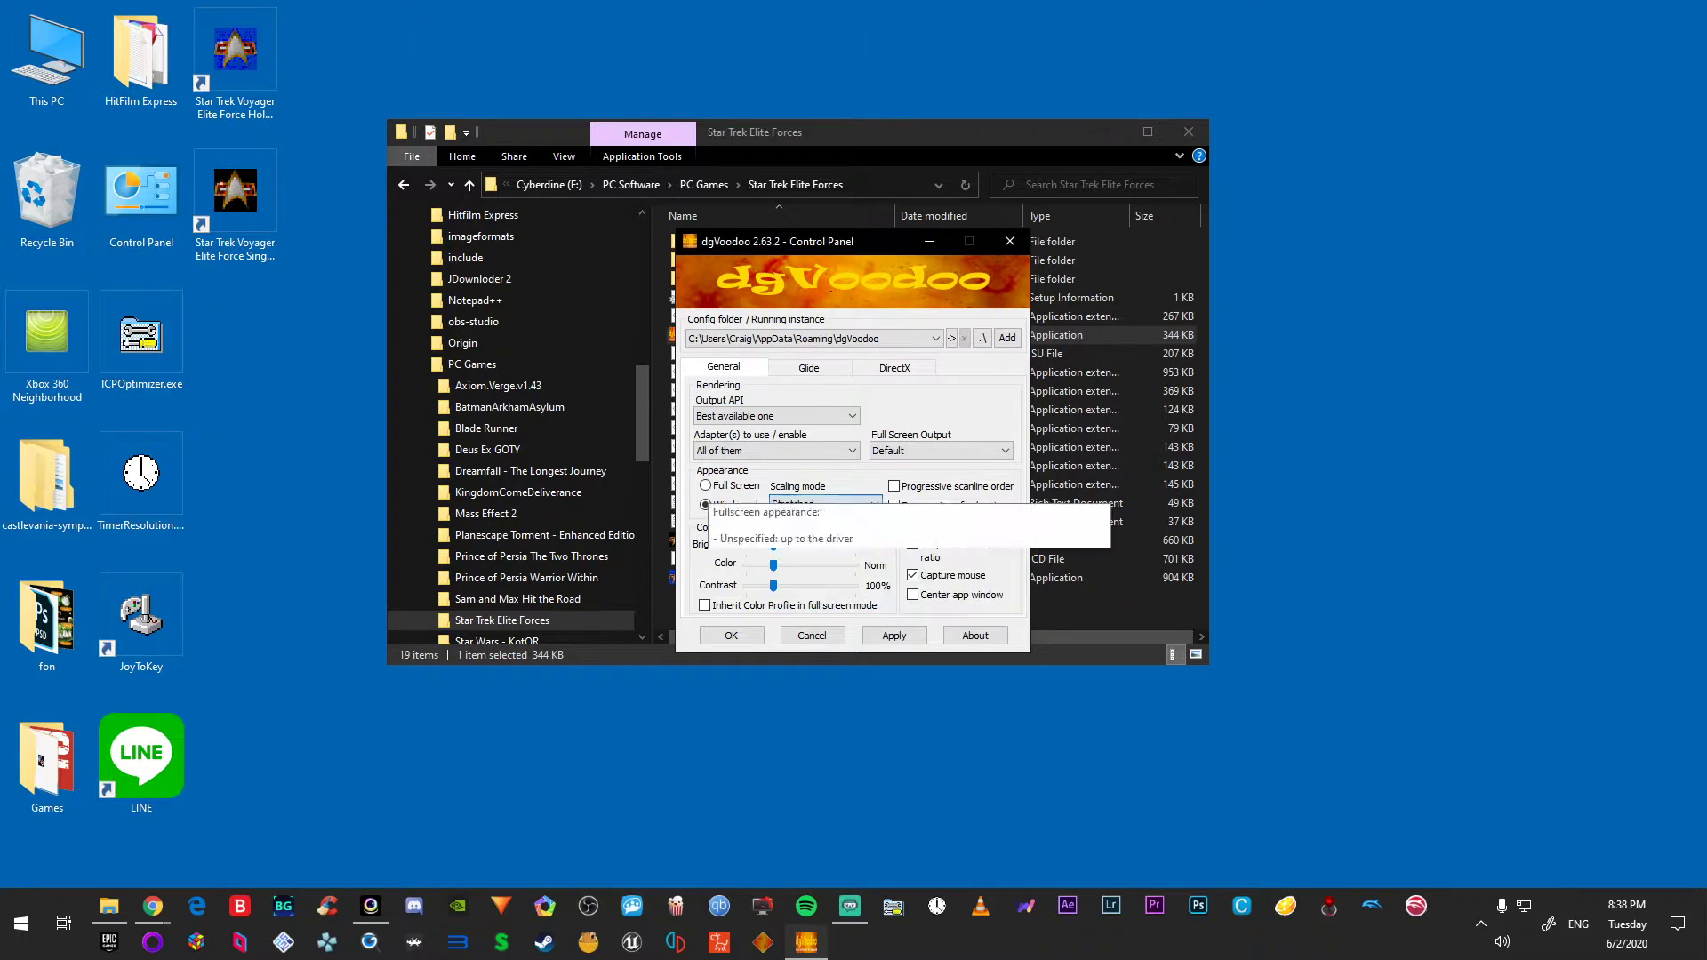
{"action": "left_click", "coordinate": [706, 486]}
{"action": "left_click", "coordinate": [825, 504]}
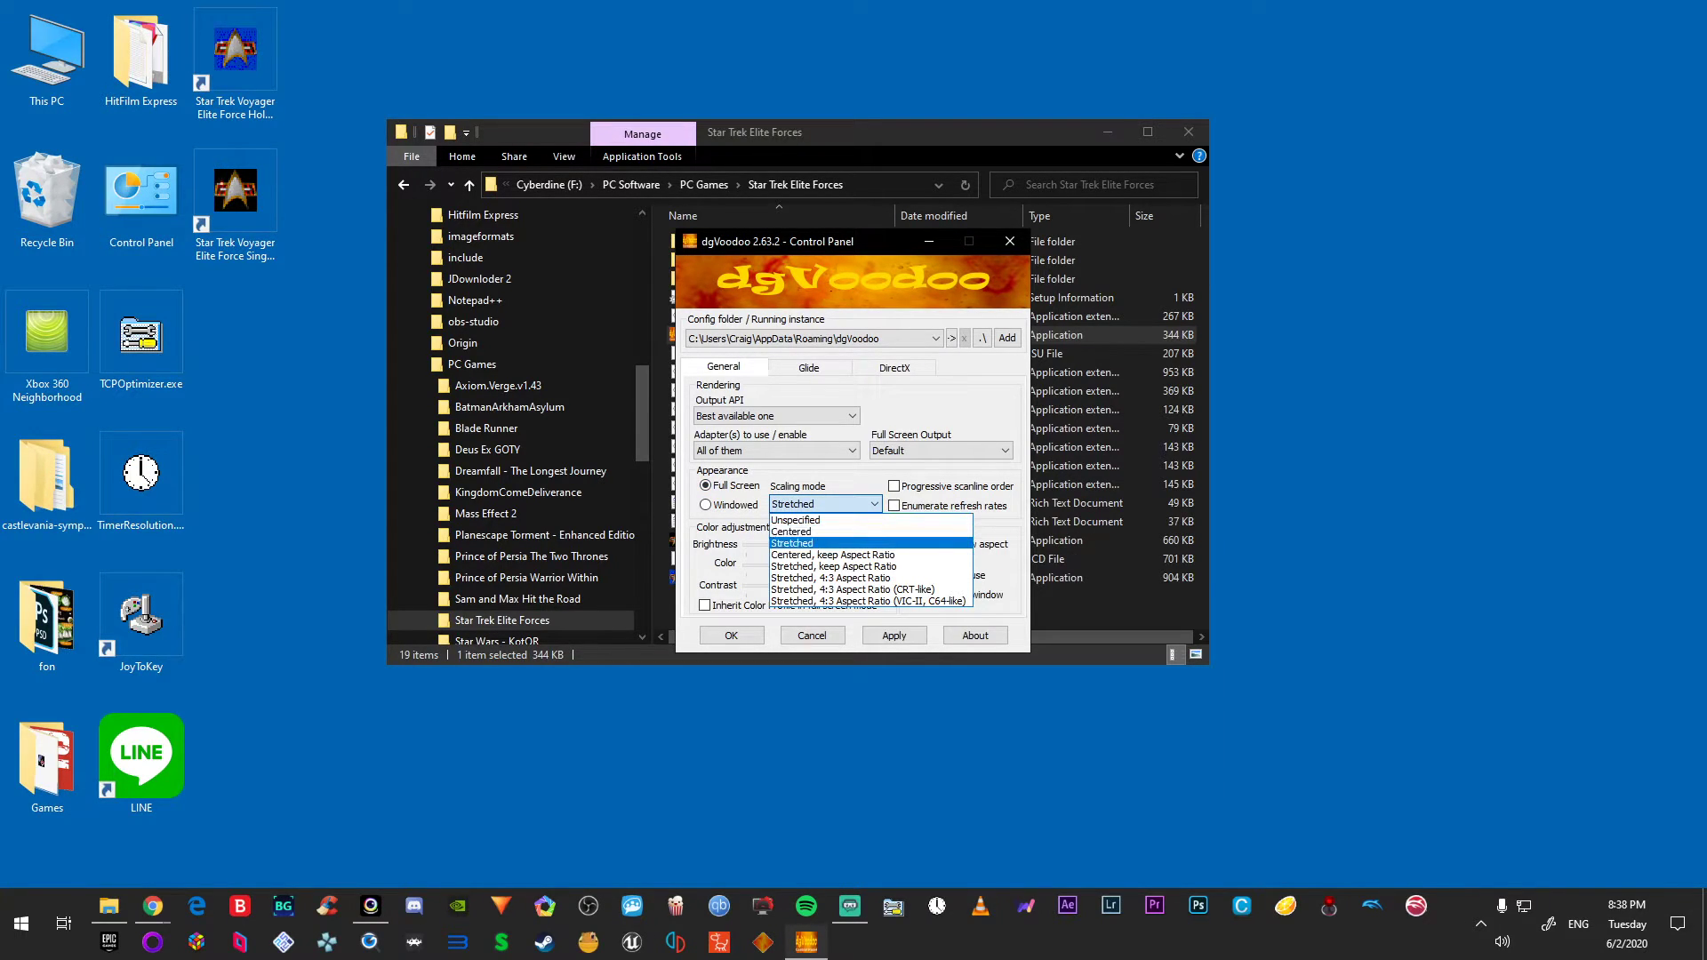
{"action": "left_click", "coordinate": [825, 543]}
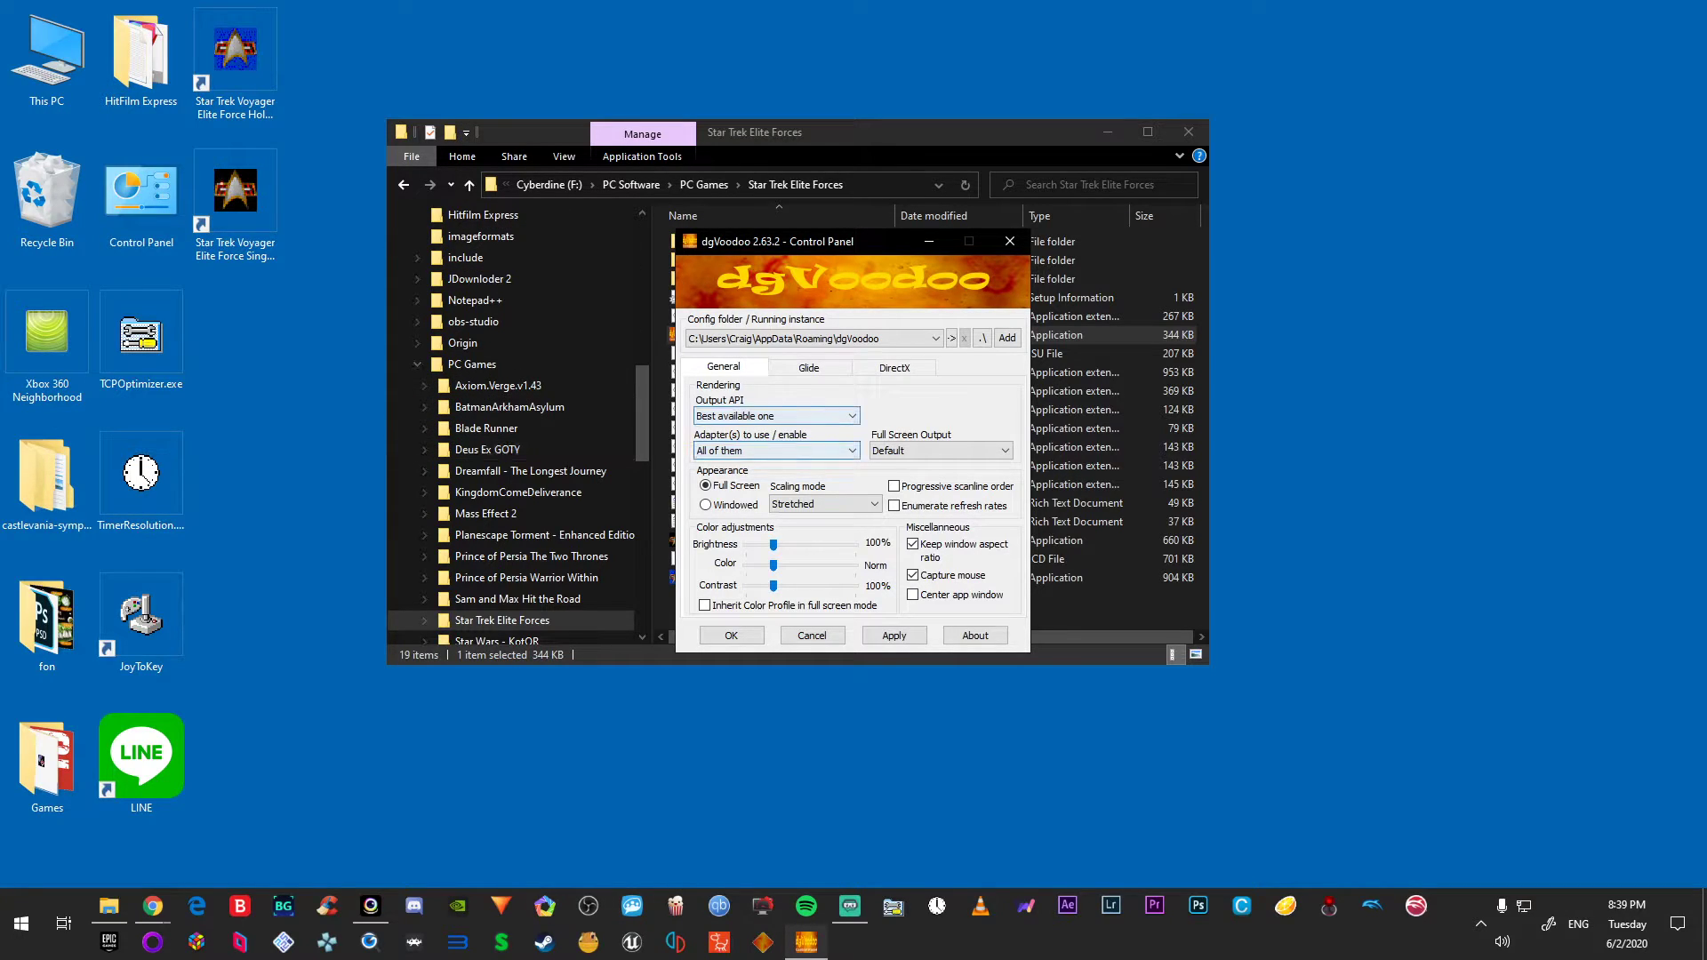
Step: Switch to NVIDIA Control Panel and check which DSR - Factors are enabled in the global 3D settings
{"action": "right_click", "coordinate": [1313, 328]}
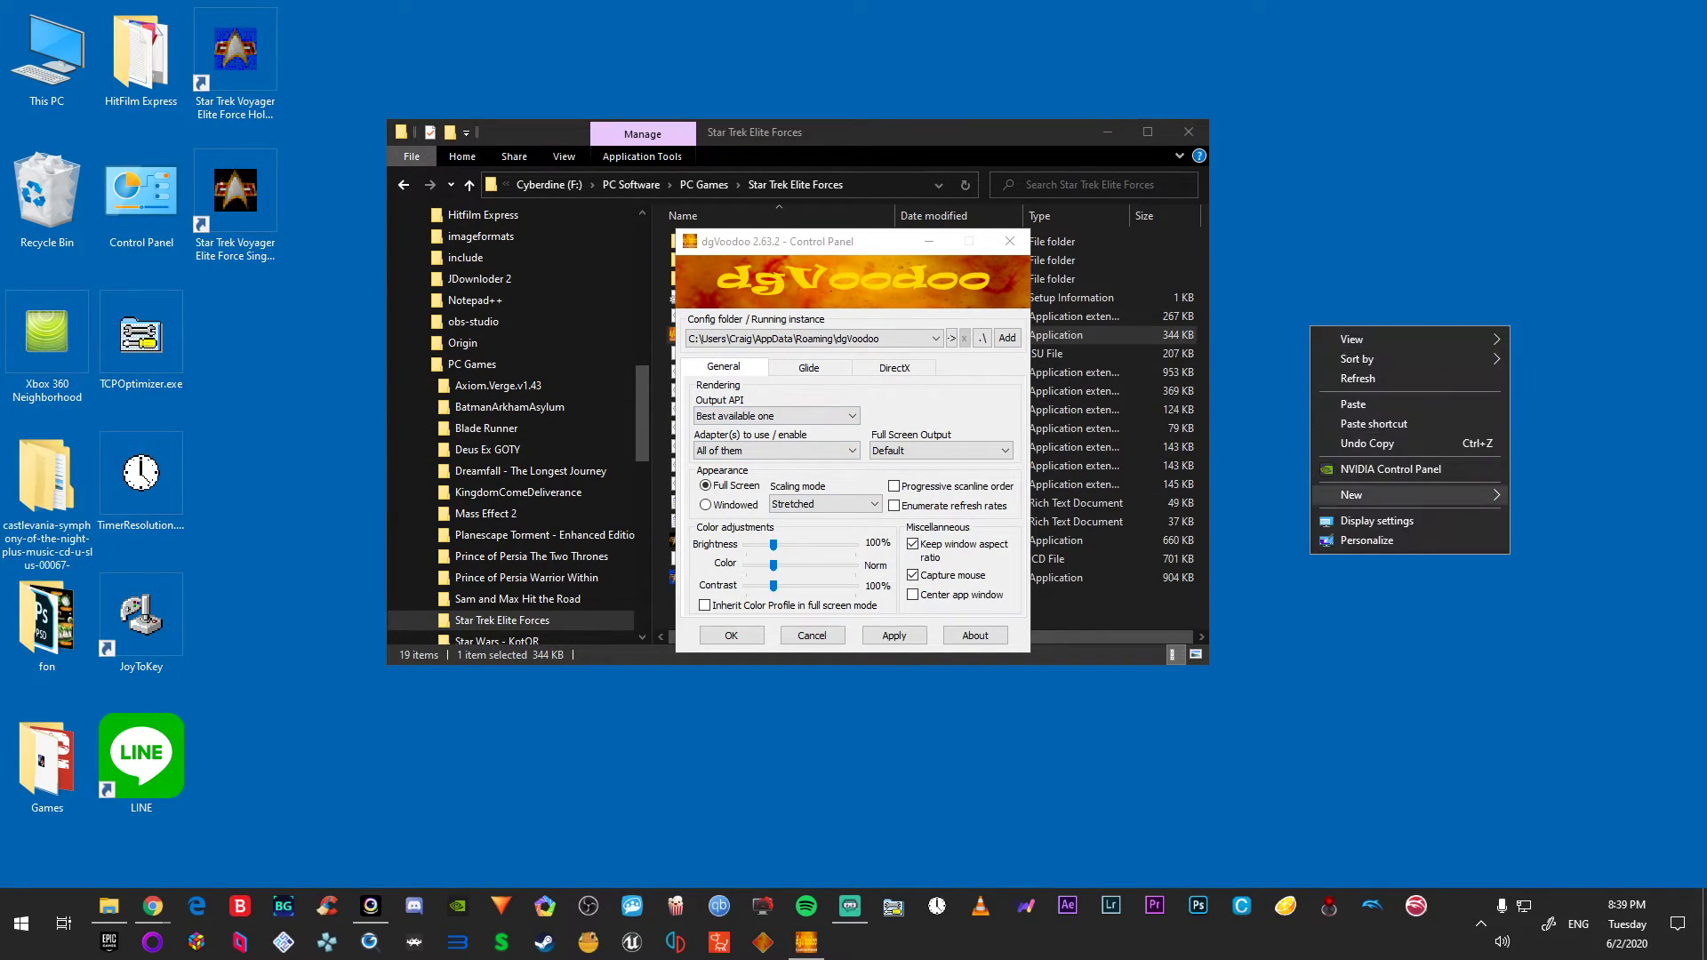
{"action": "left_click", "coordinate": [1391, 469]}
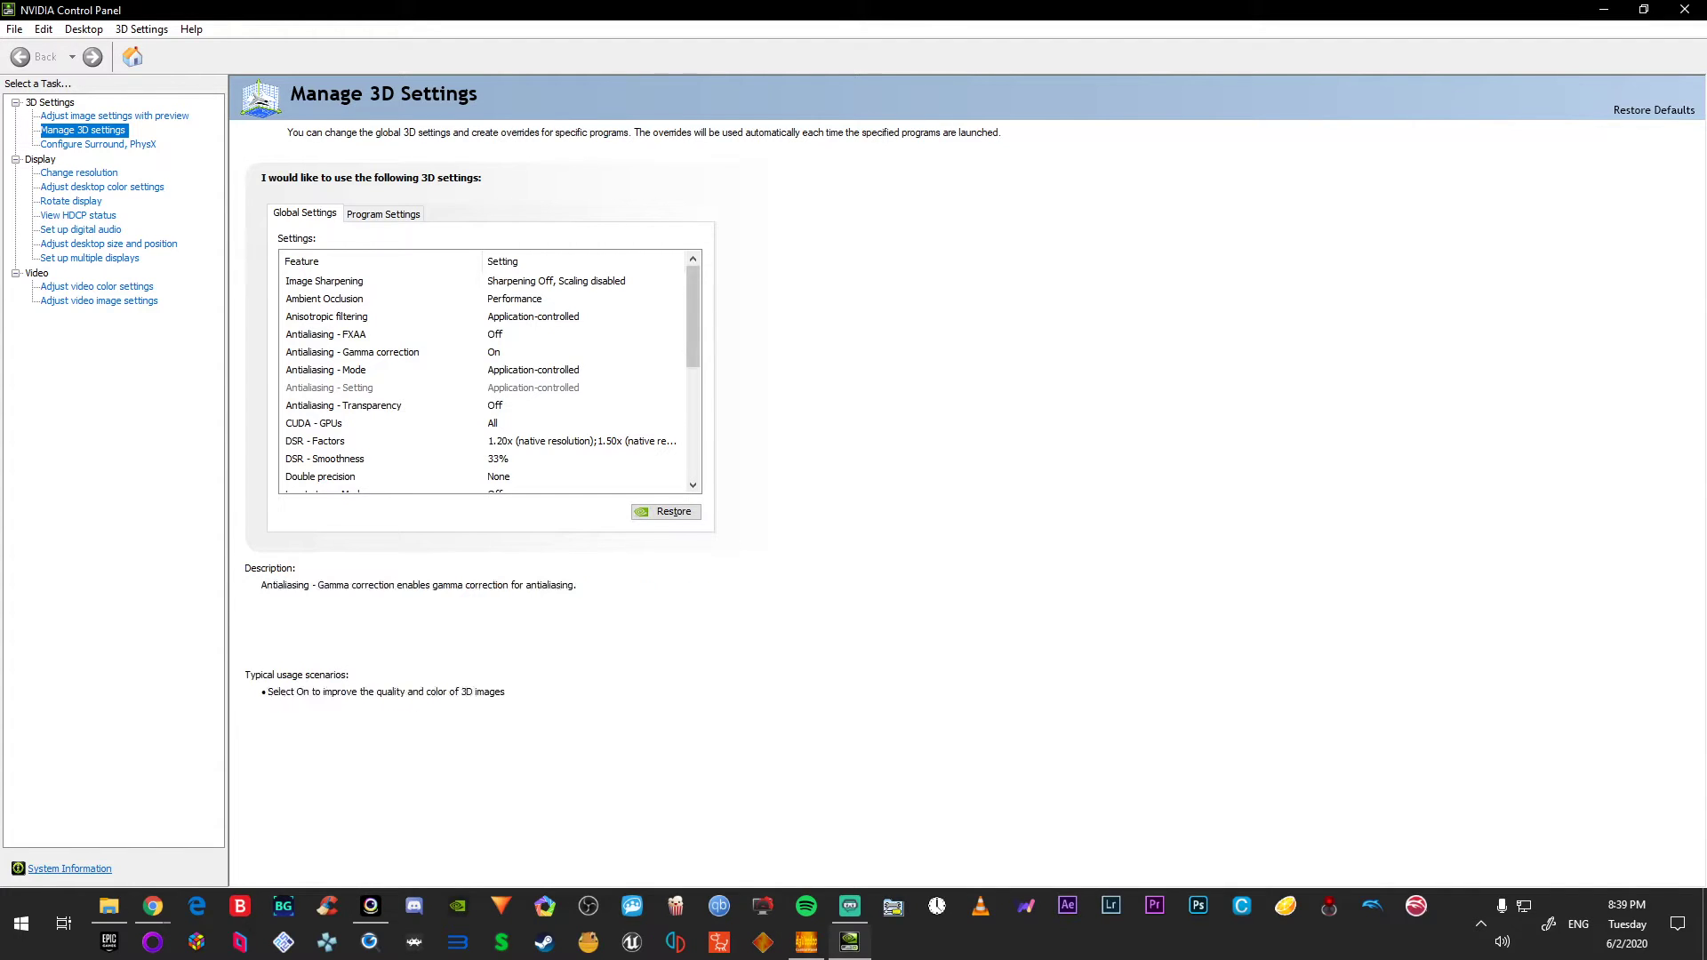
{"action": "left_click", "coordinate": [391, 441]}
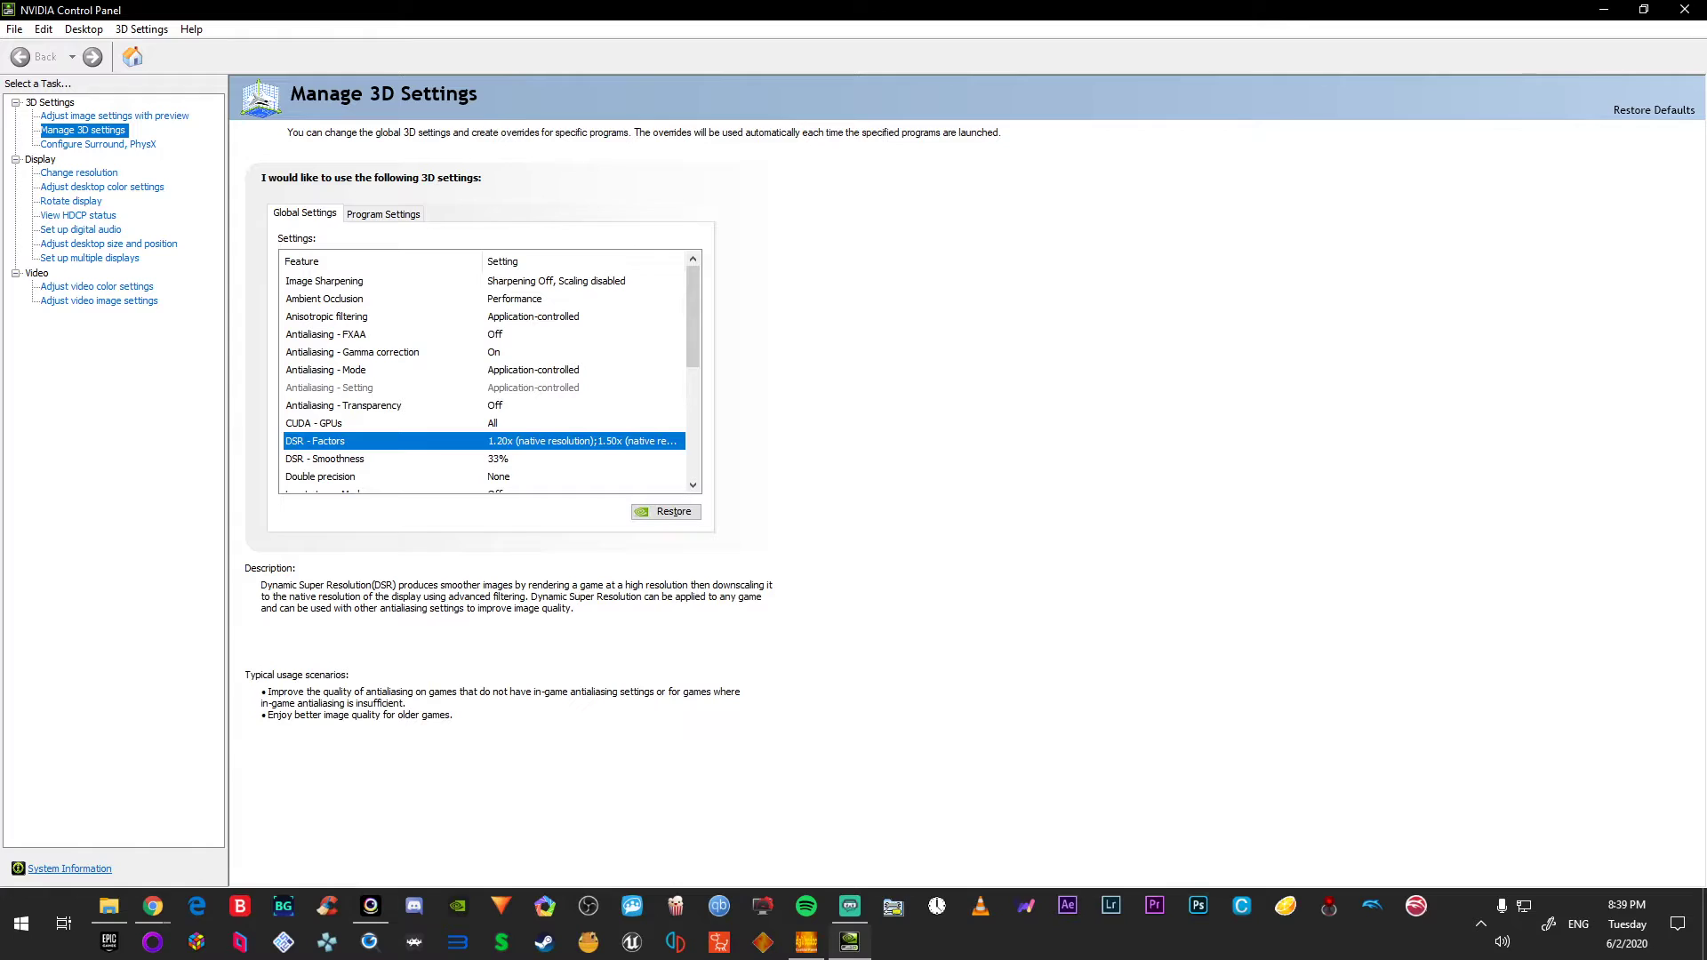
{"action": "left_click", "coordinate": [678, 441]}
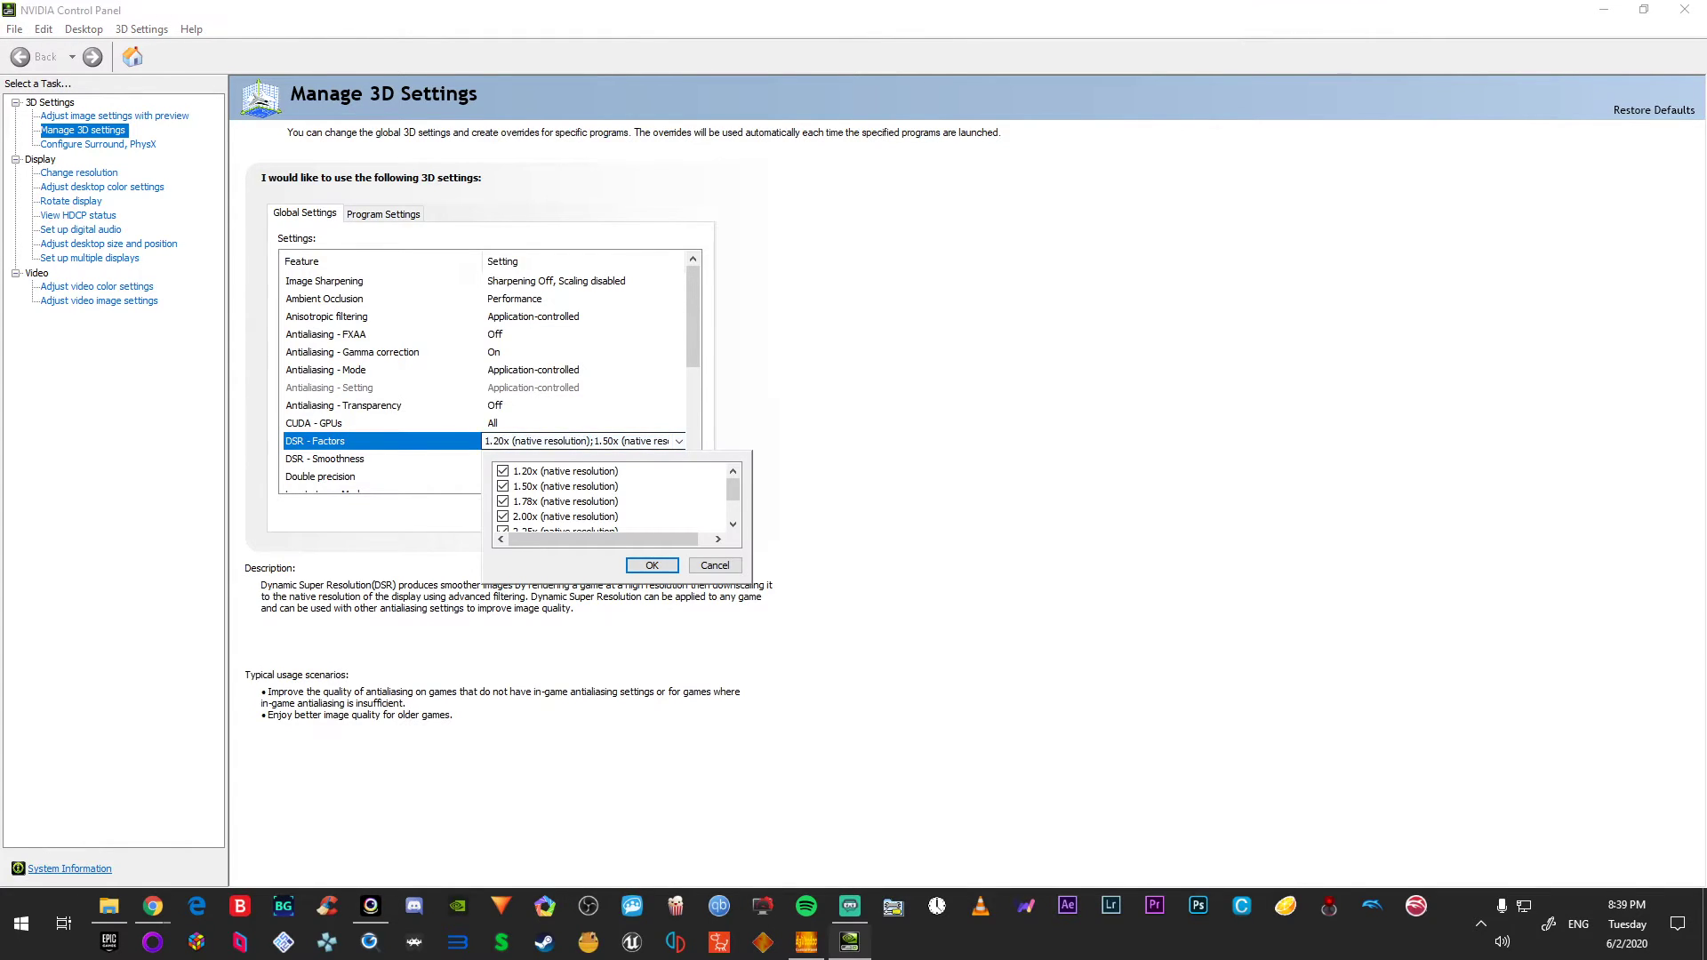
{"action": "scroll", "coordinate": [613, 498], "scroll_direction": "down", "scroll_amount": 1}
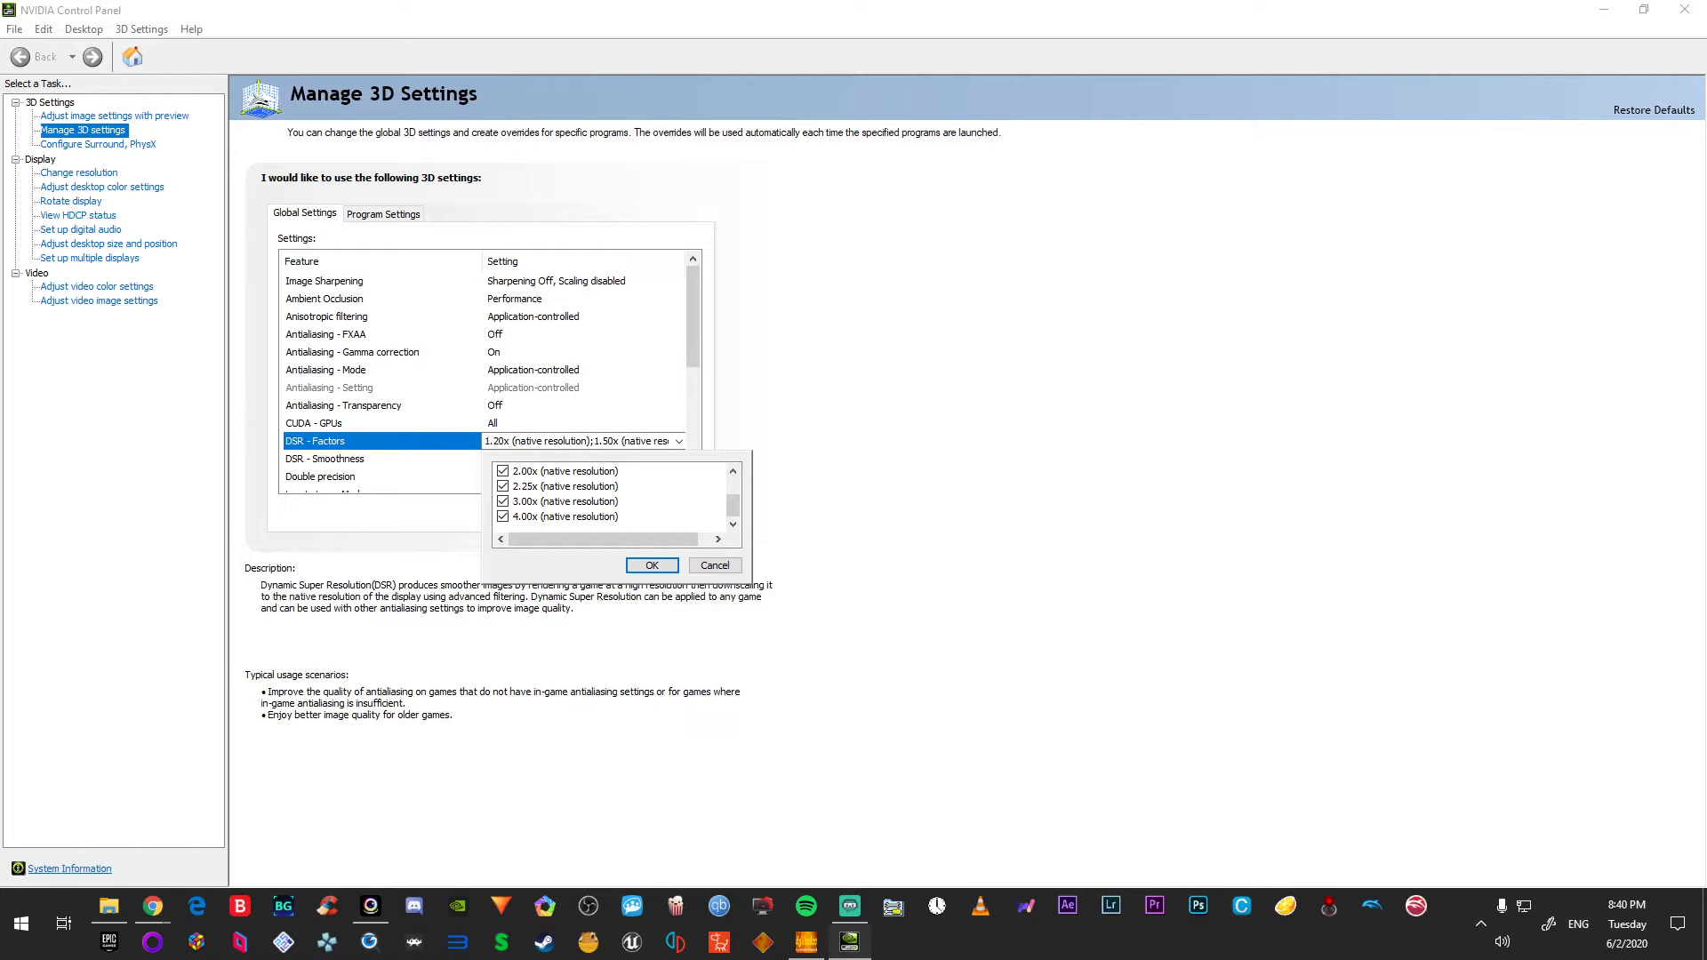
{"action": "key", "text": "Return"}
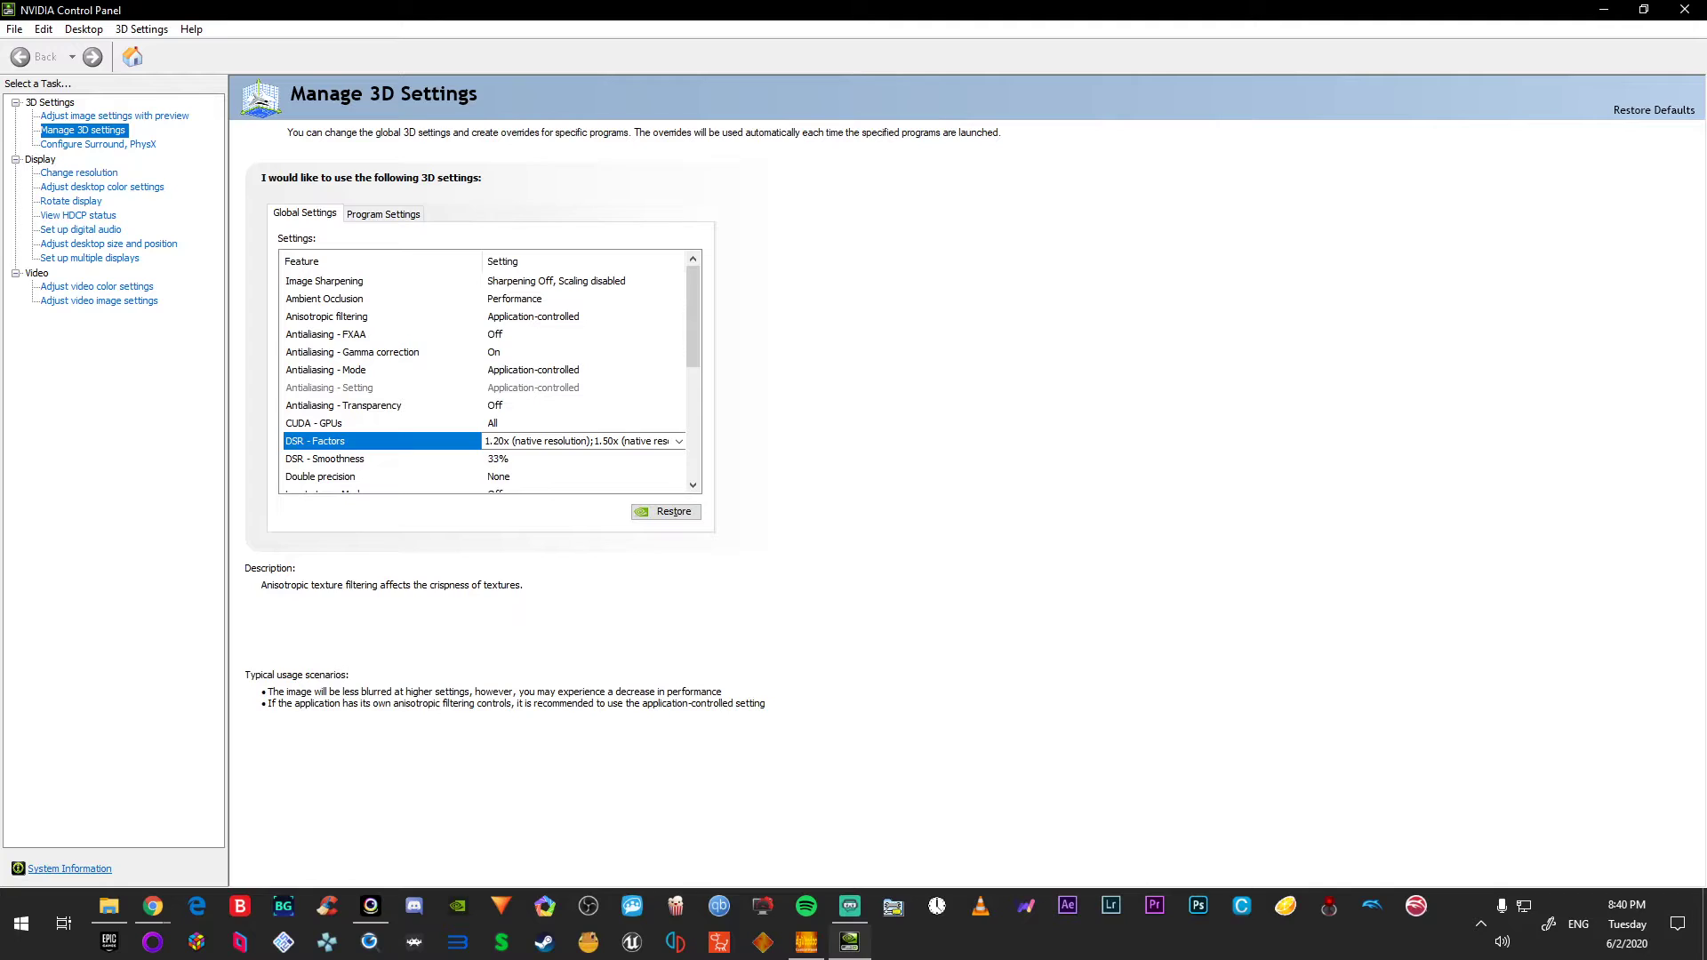
Step: Review the available display resolutions for the Sangyo SMART TV and return to the 3D settings
{"action": "left_click", "coordinate": [79, 173]}
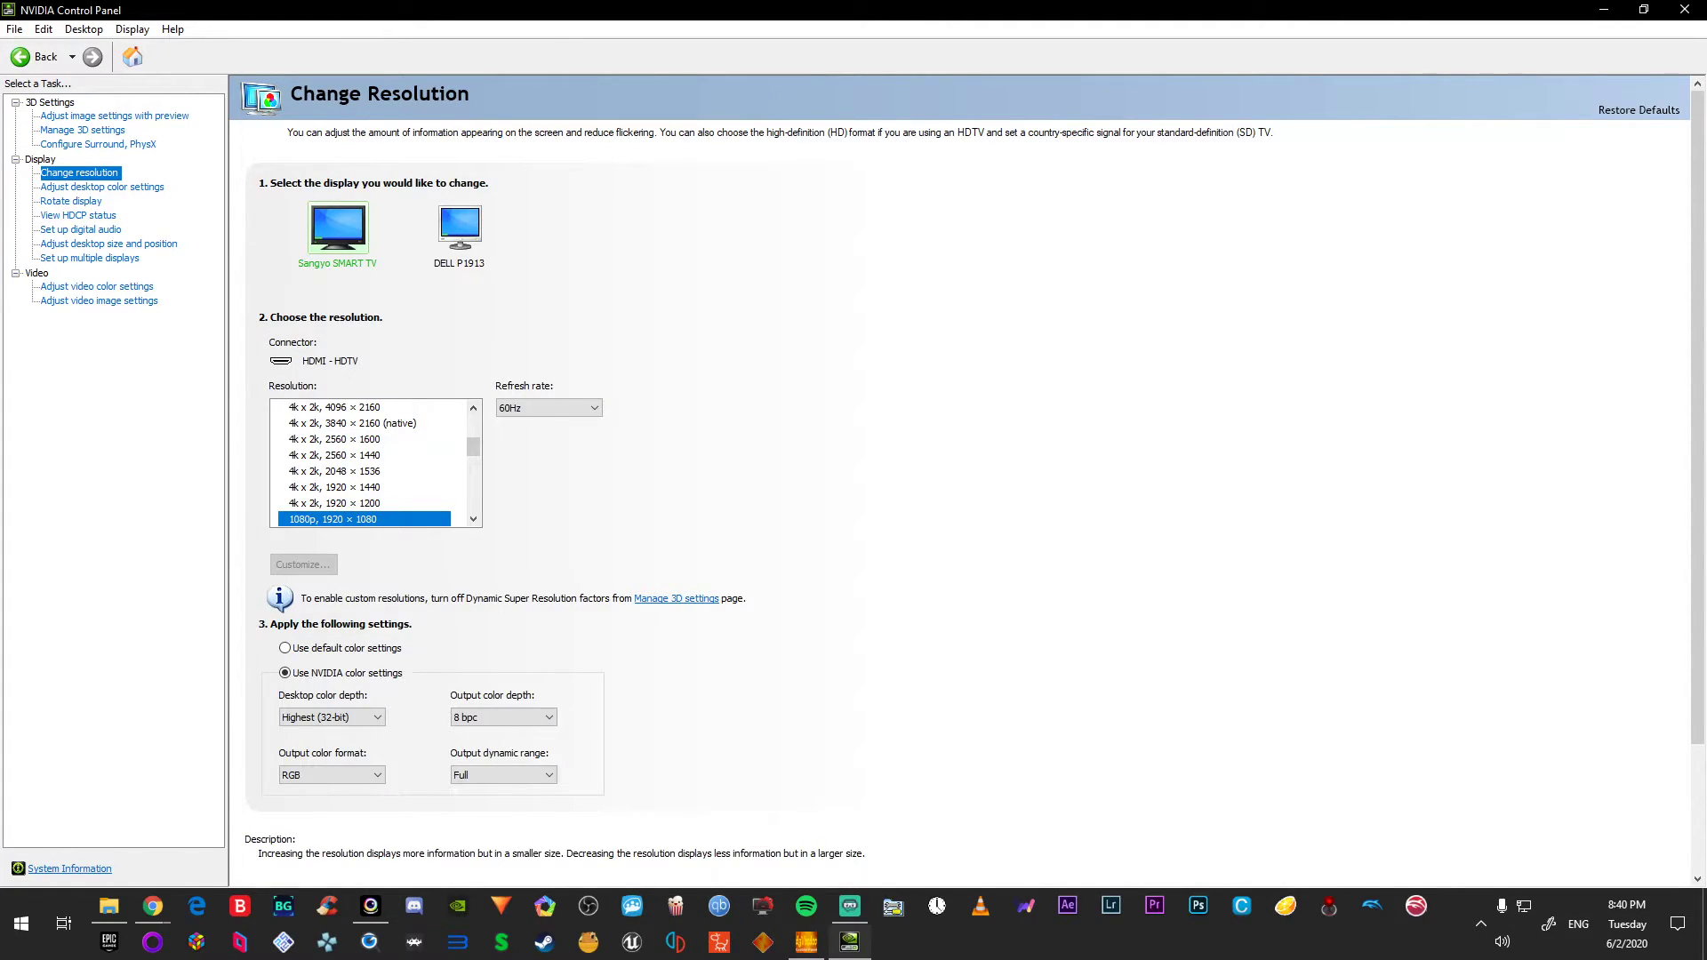
{"action": "scroll", "coordinate": [356, 578], "scroll_direction": "down", "scroll_amount": 5}
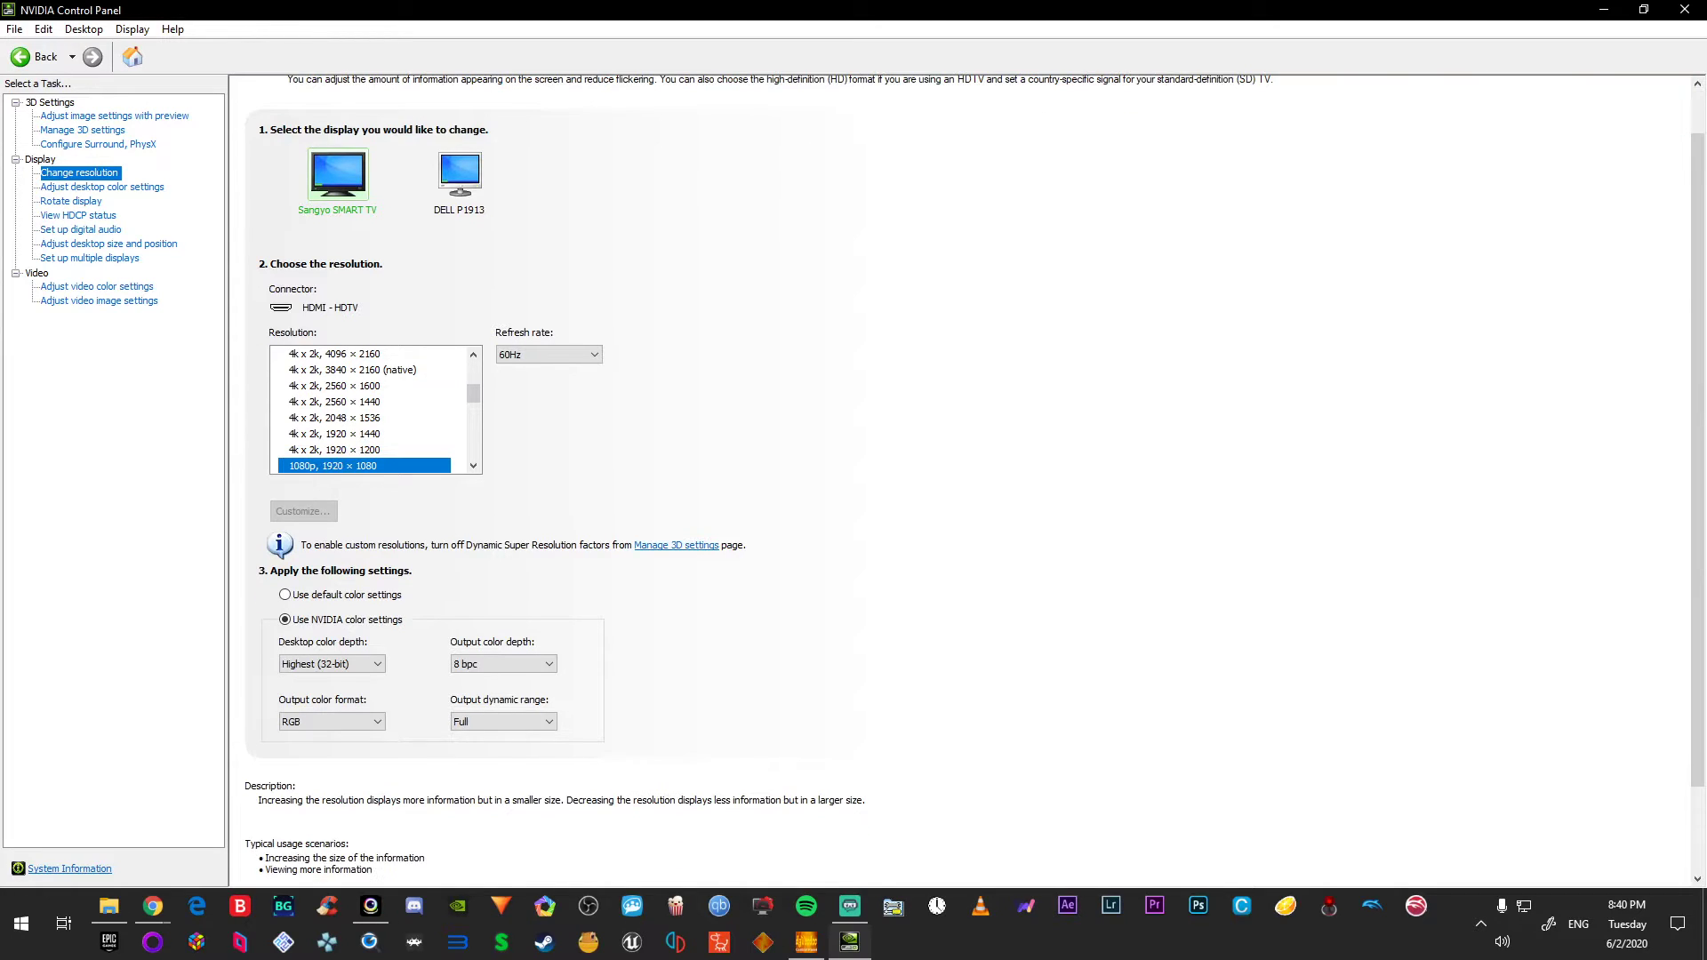
{"action": "scroll", "coordinate": [347, 648], "scroll_direction": "up", "scroll_amount": 5}
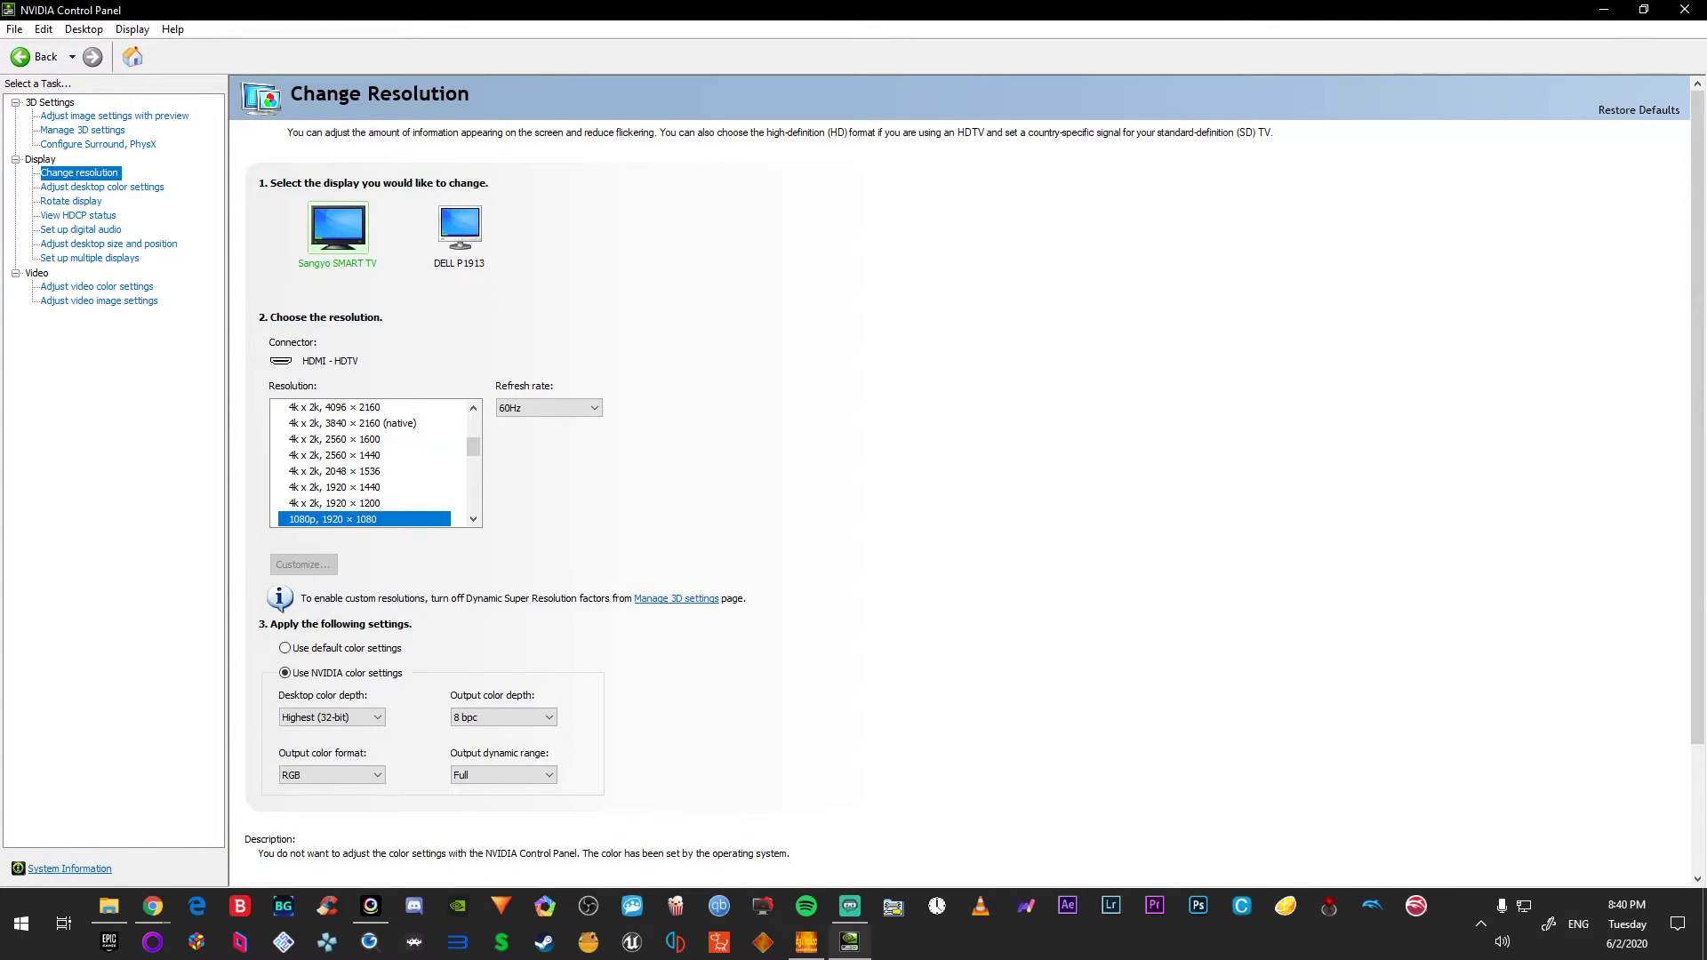
{"action": "left_click", "coordinate": [83, 130]}
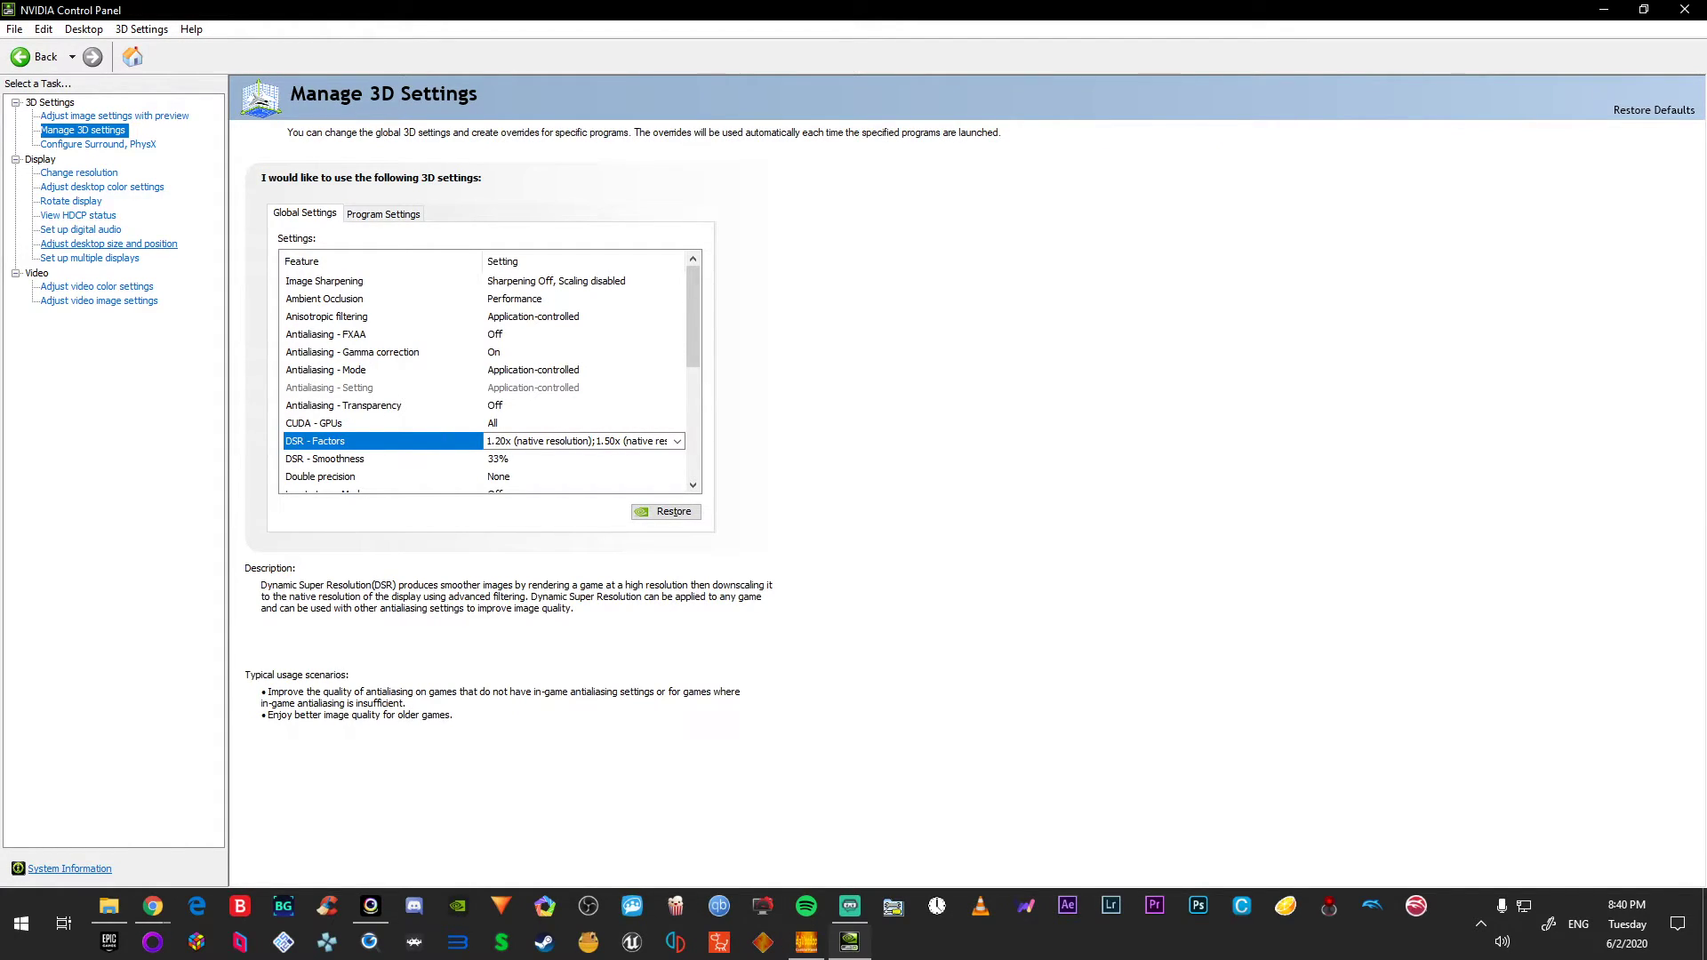
Step: Keep desktop scaling performed on Display for the Sangyo SMART TV and view the desktop size options
{"action": "left_click", "coordinate": [109, 245]}
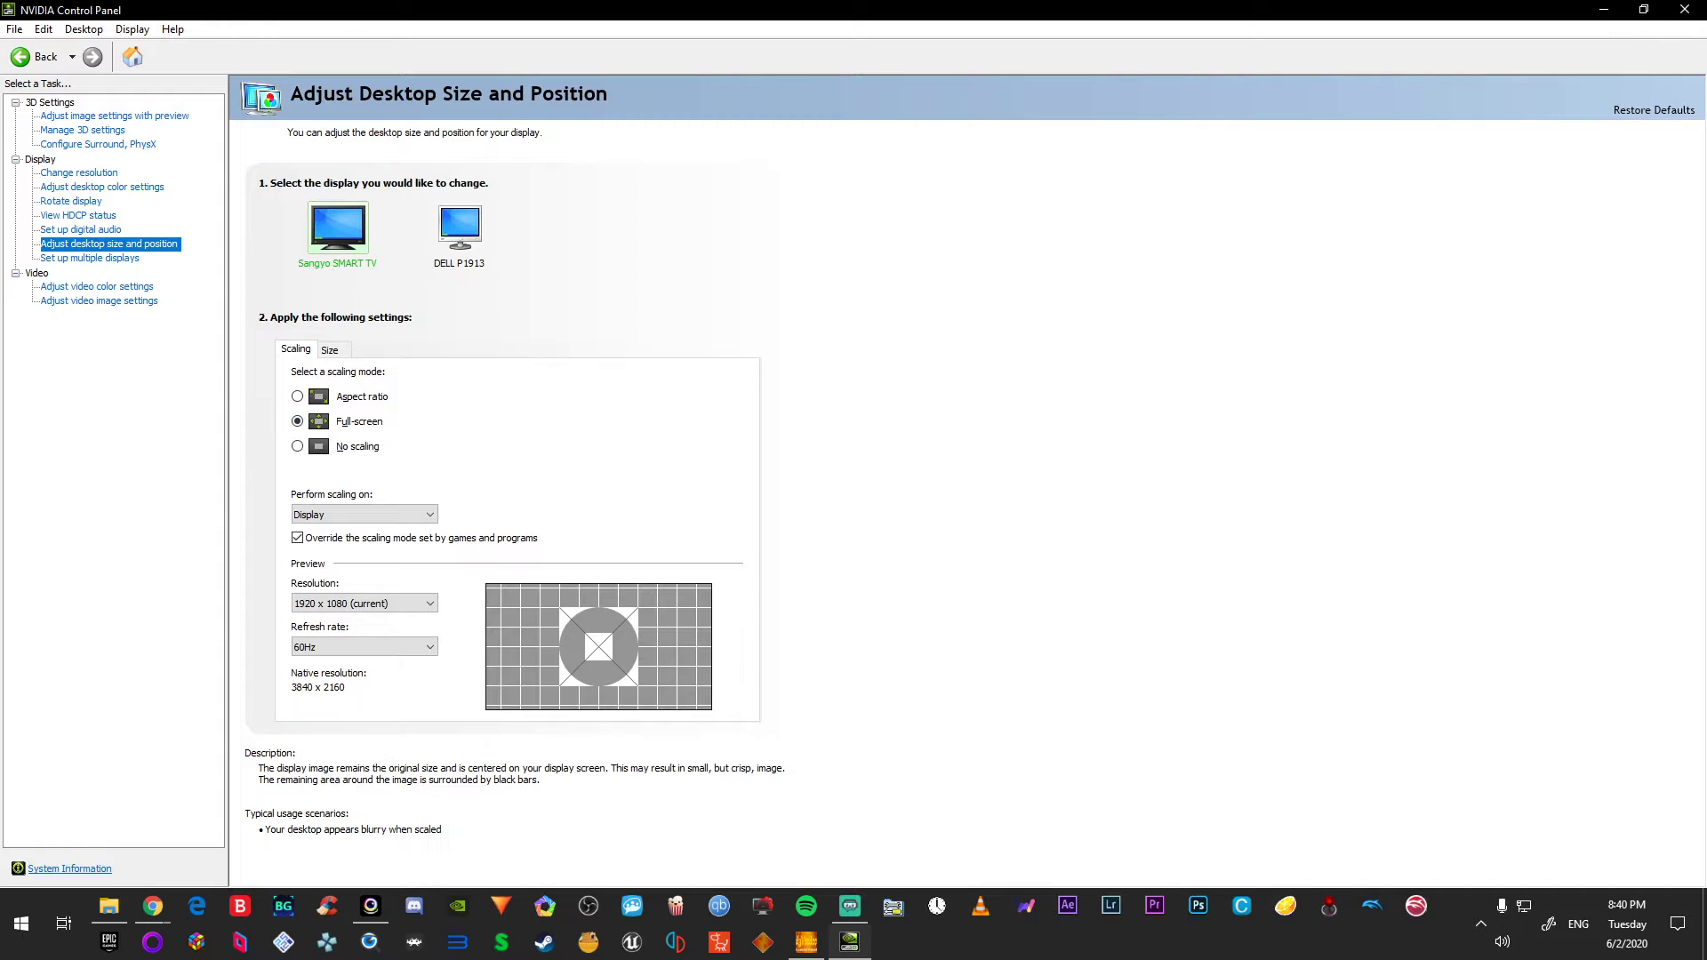
{"action": "left_click", "coordinate": [364, 515]}
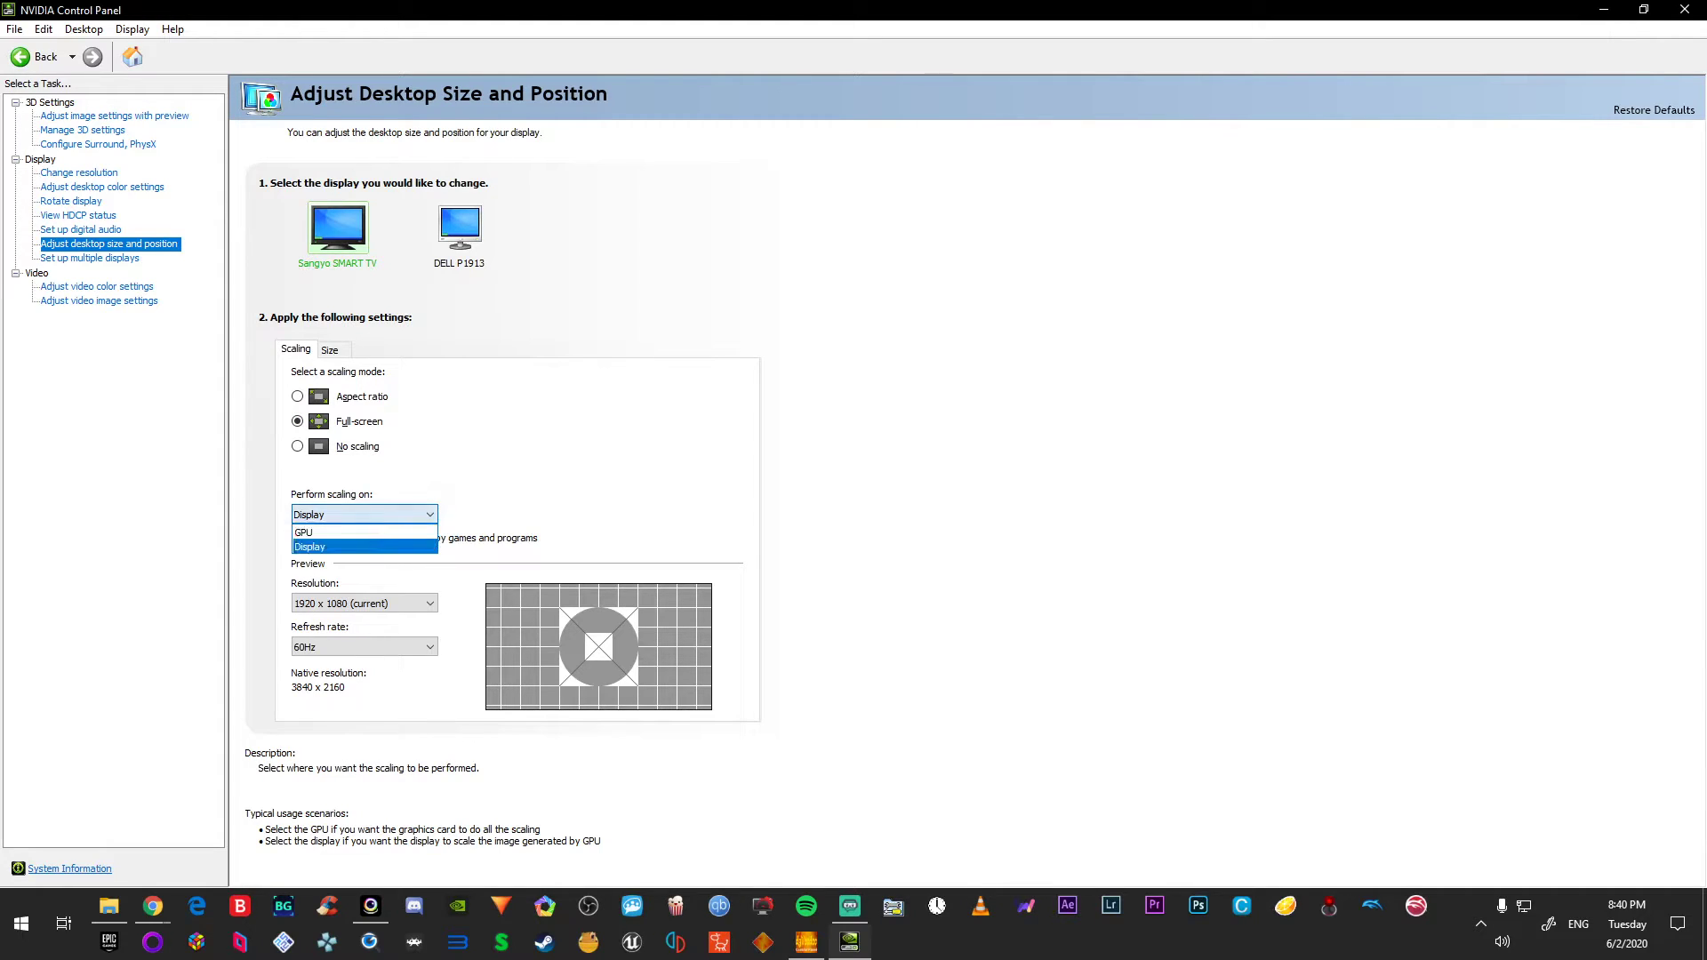
{"action": "left_click", "coordinate": [356, 547]}
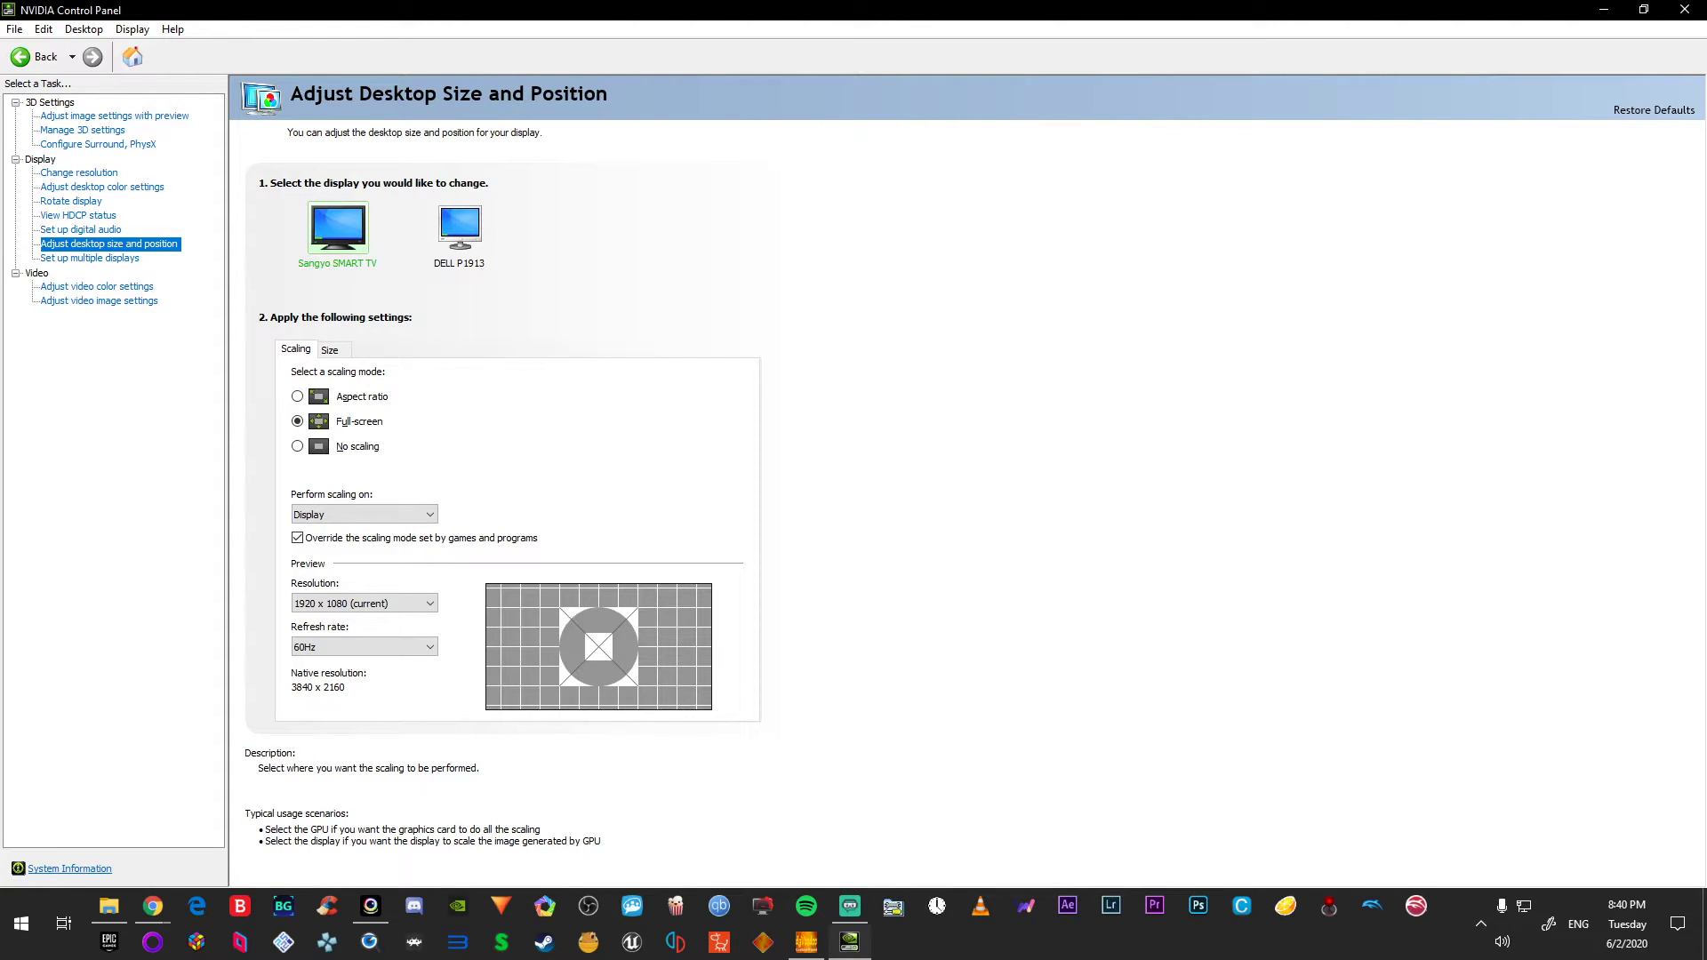
{"action": "left_click", "coordinate": [329, 350]}
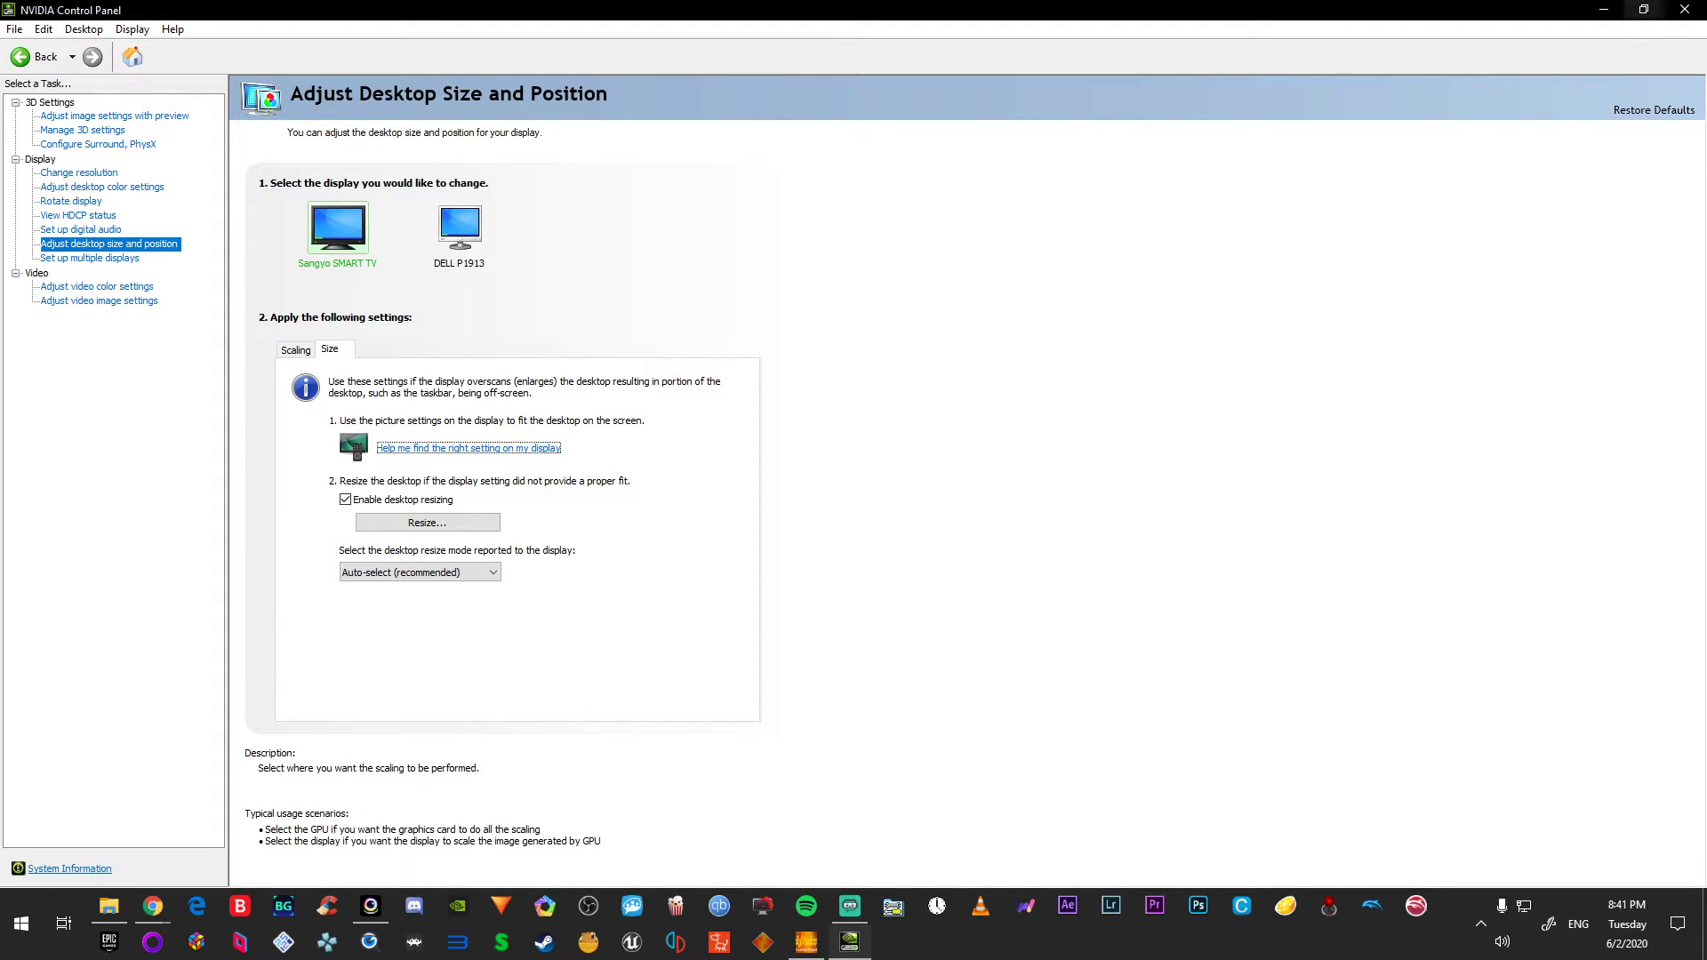
Step: Close NVIDIA Control Panel and review the running applications and automatic favorites in Borderless Gaming, closing it when done
{"action": "left_click", "coordinate": [1685, 10]}
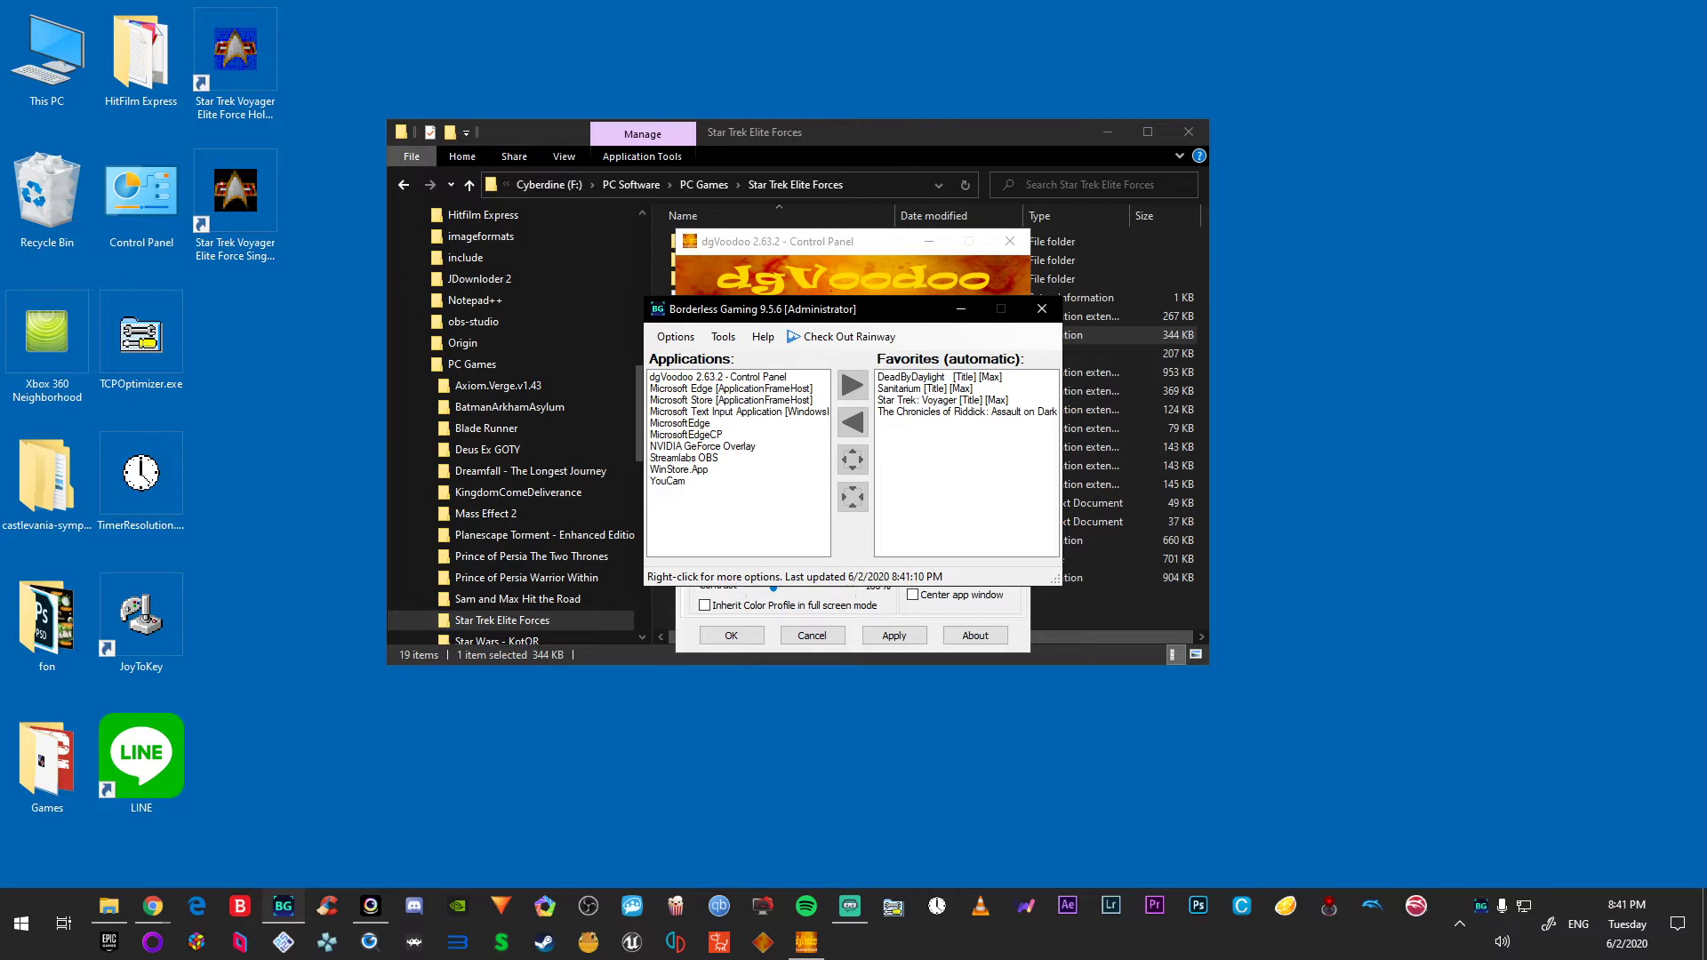
{"action": "left_click", "coordinate": [967, 412]}
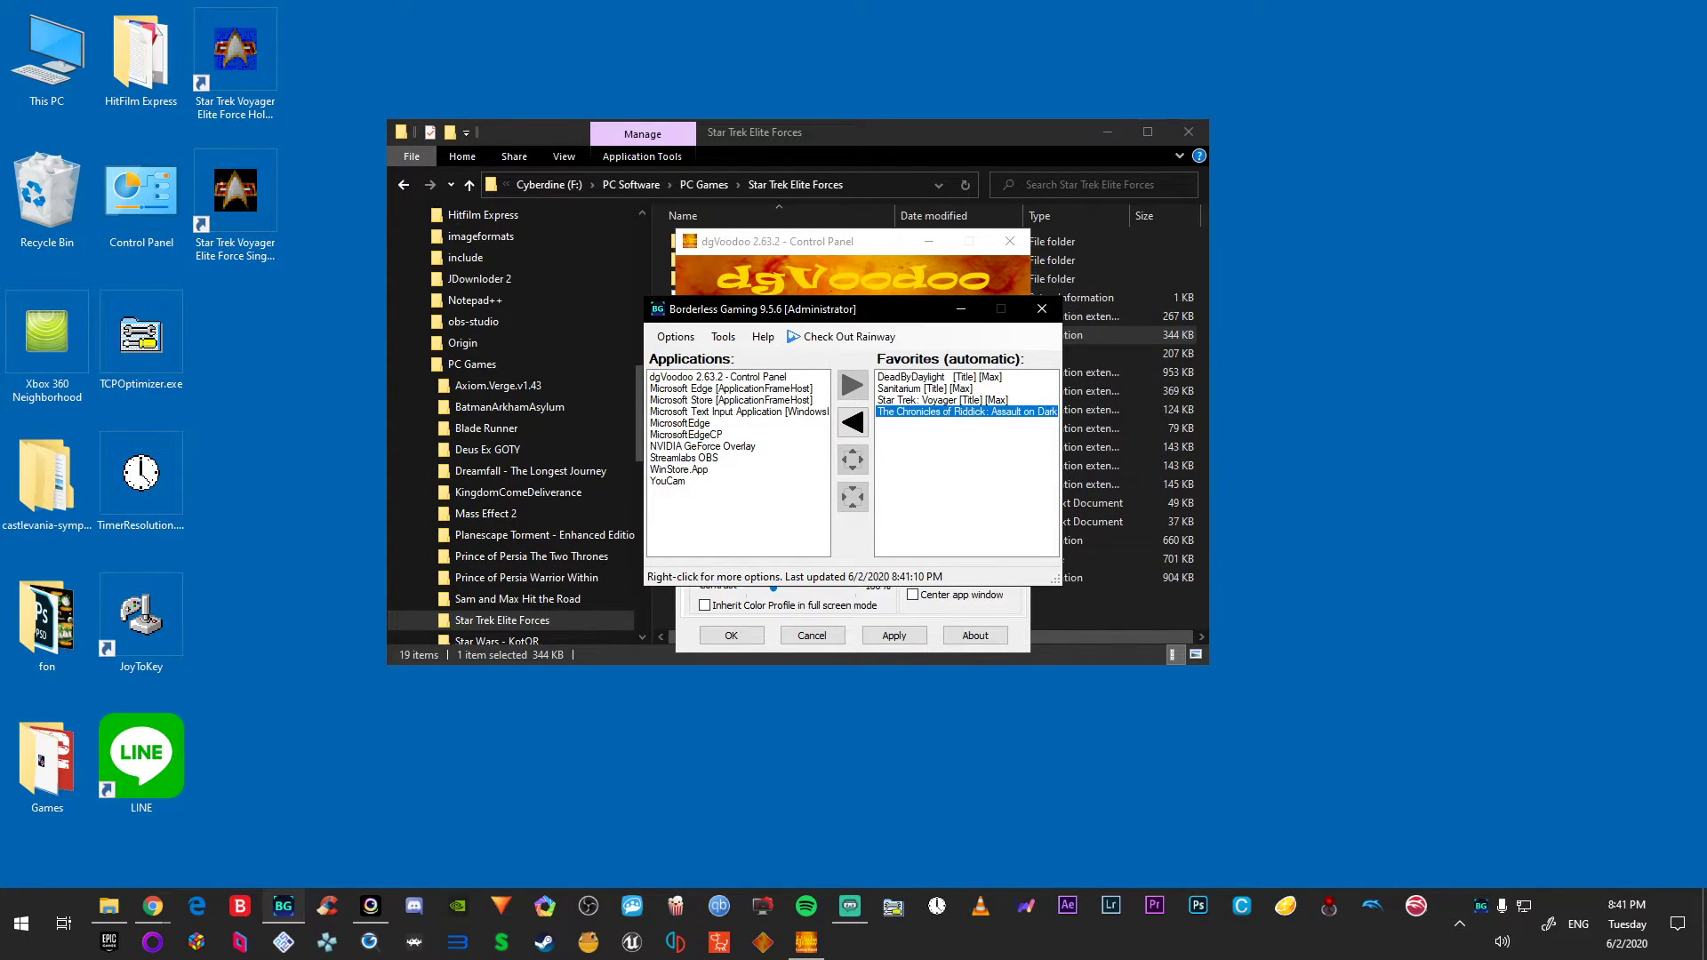
{"action": "left_click", "coordinate": [740, 446]}
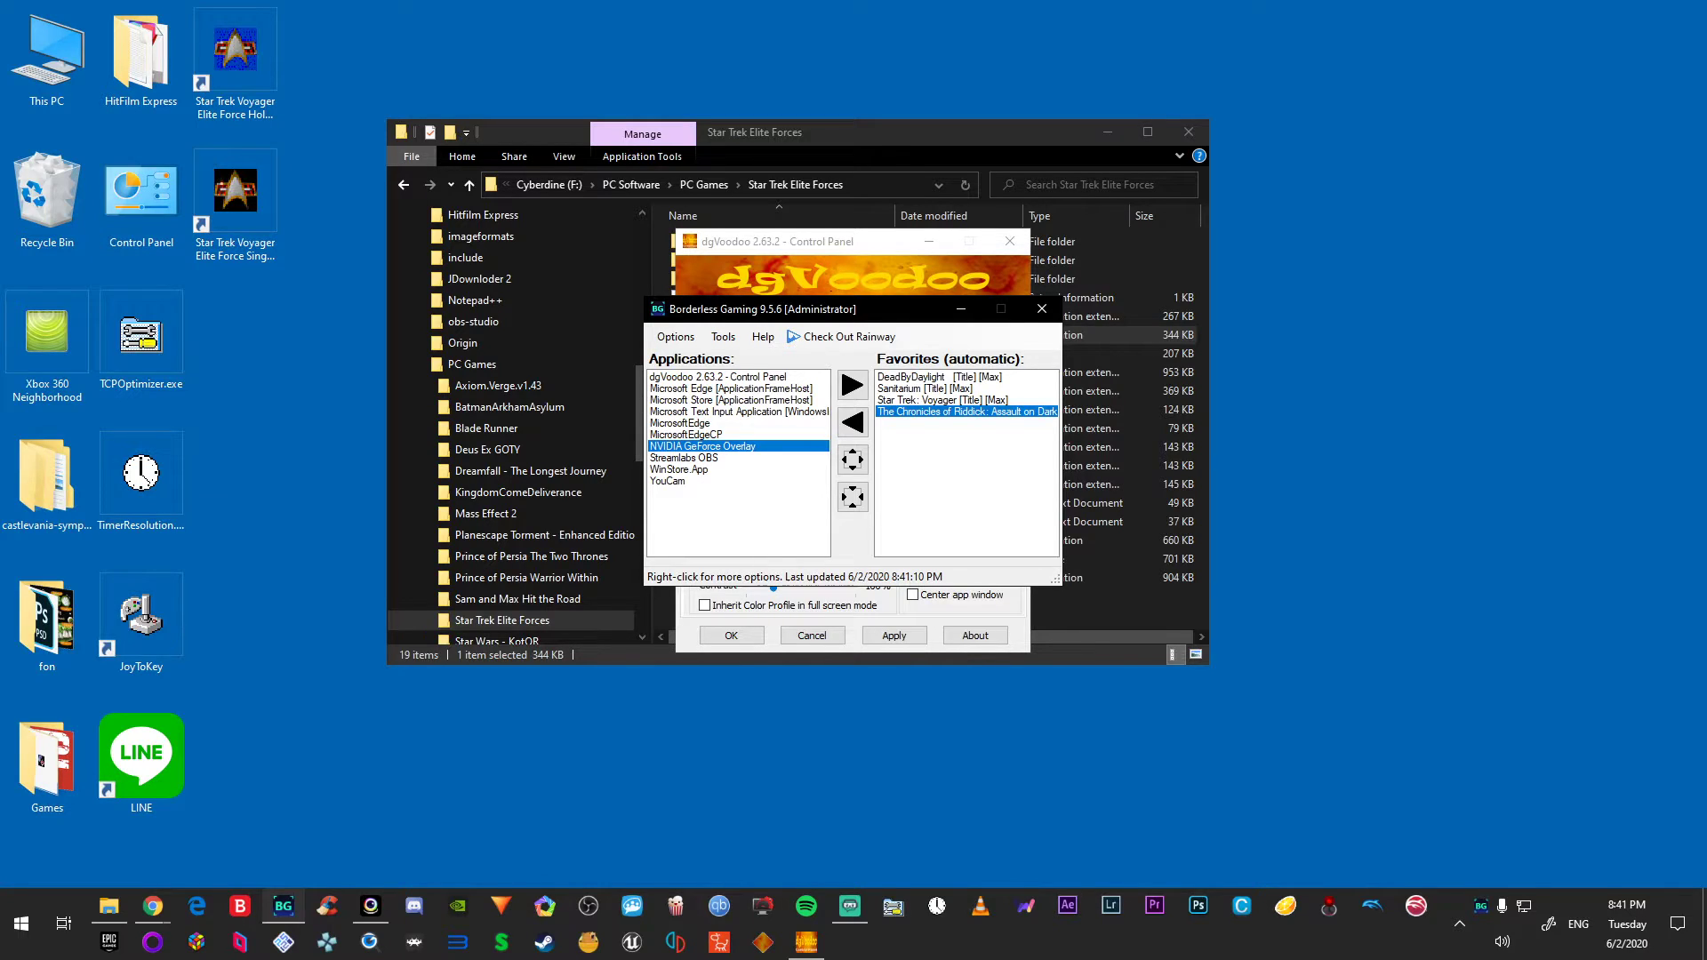
{"action": "left_click", "coordinate": [711, 458]}
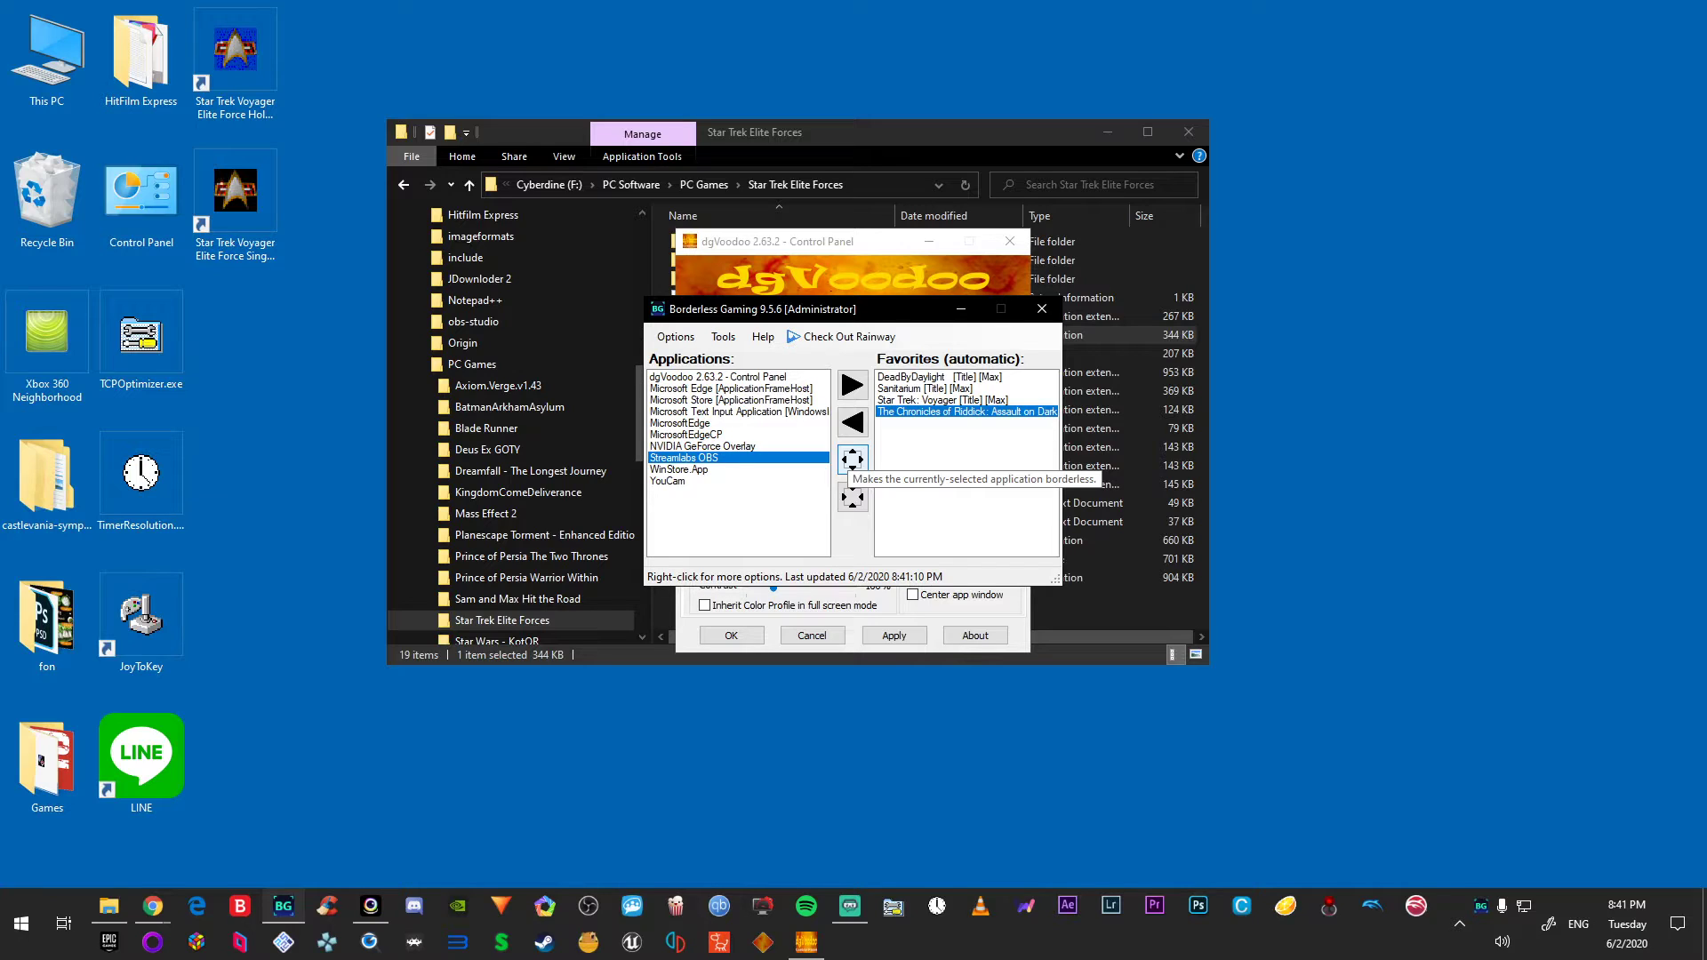
{"action": "left_click", "coordinate": [1042, 310]}
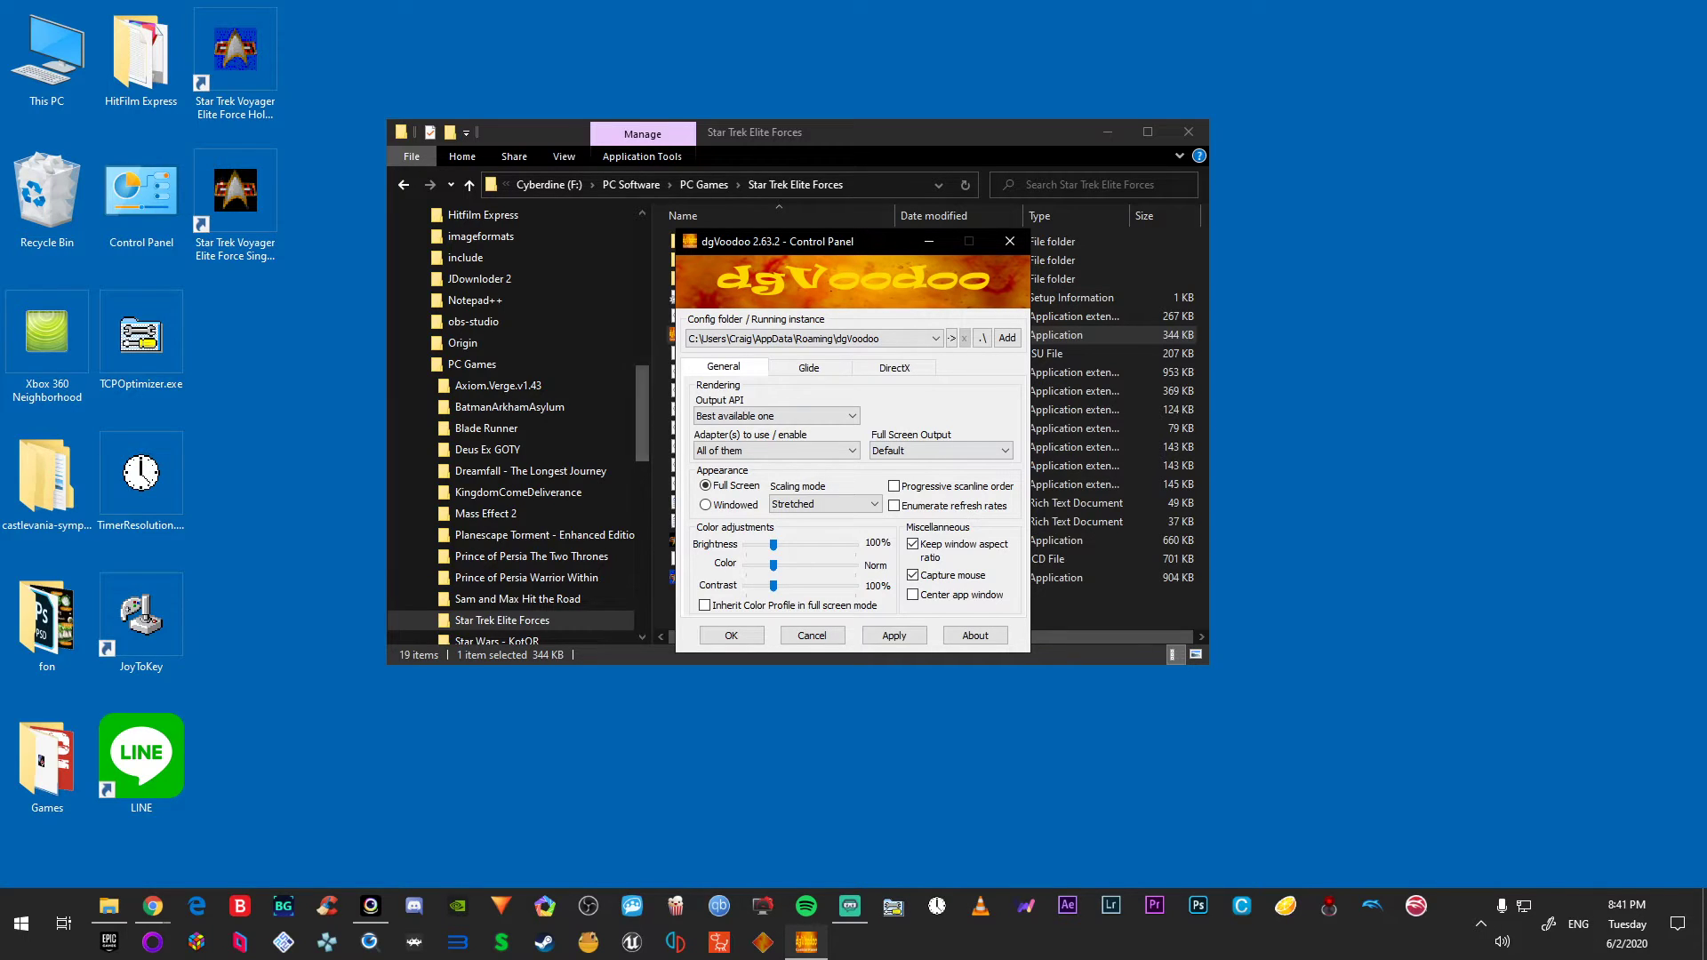
Step: Separate the dgVoodoo and game folder windows and set the scaling mode to Stretched, keep Aspect Ratio
{"action": "left_click_drag", "start_coordinate": [844, 257], "coordinate": [1389, 274]}
{"action": "left_click_drag", "start_coordinate": [948, 135], "coordinate": [835, 132]}
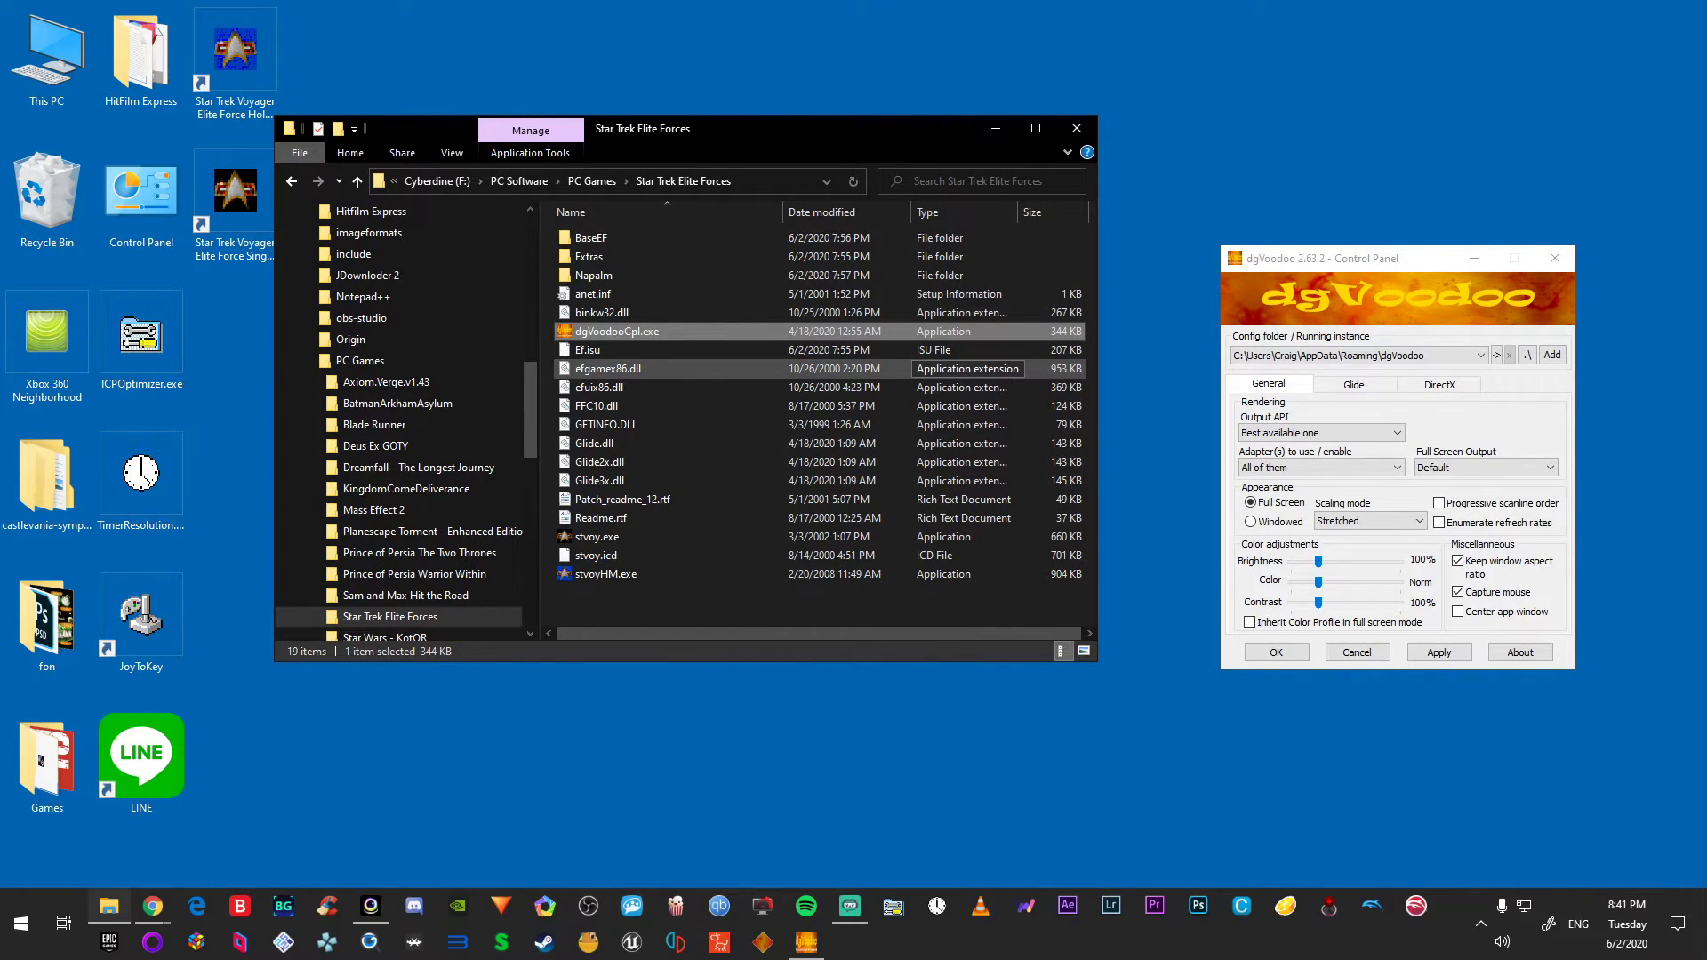
{"action": "left_click", "coordinate": [1369, 521]}
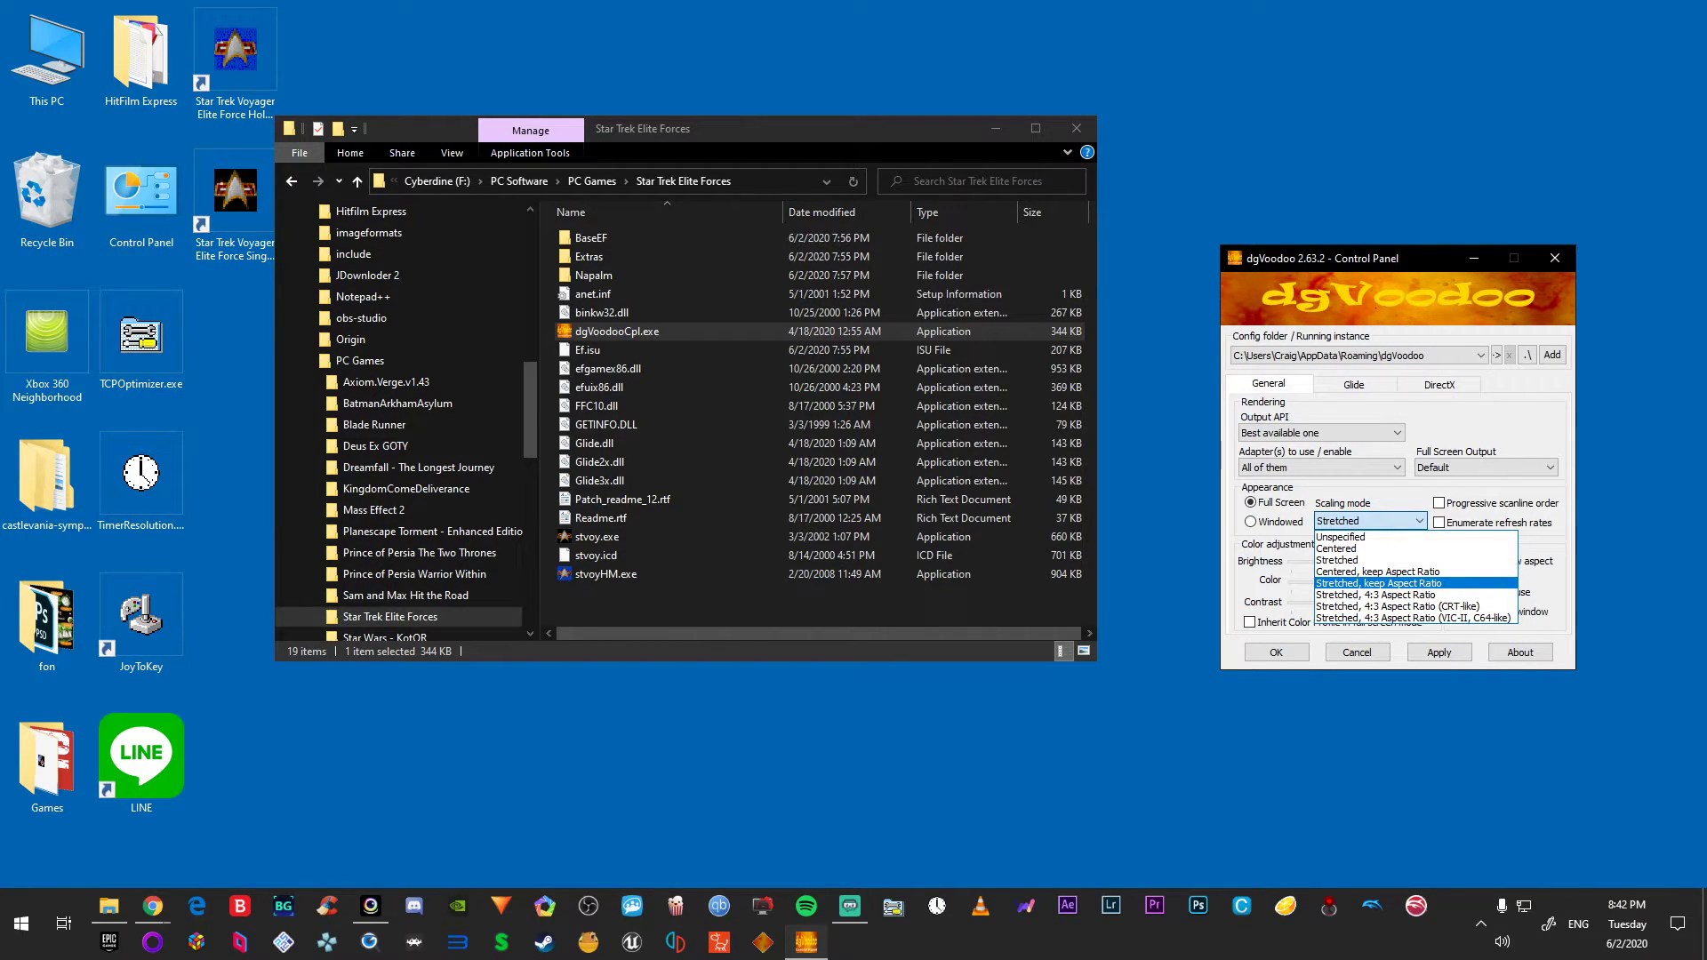
{"action": "left_click", "coordinate": [1377, 583]}
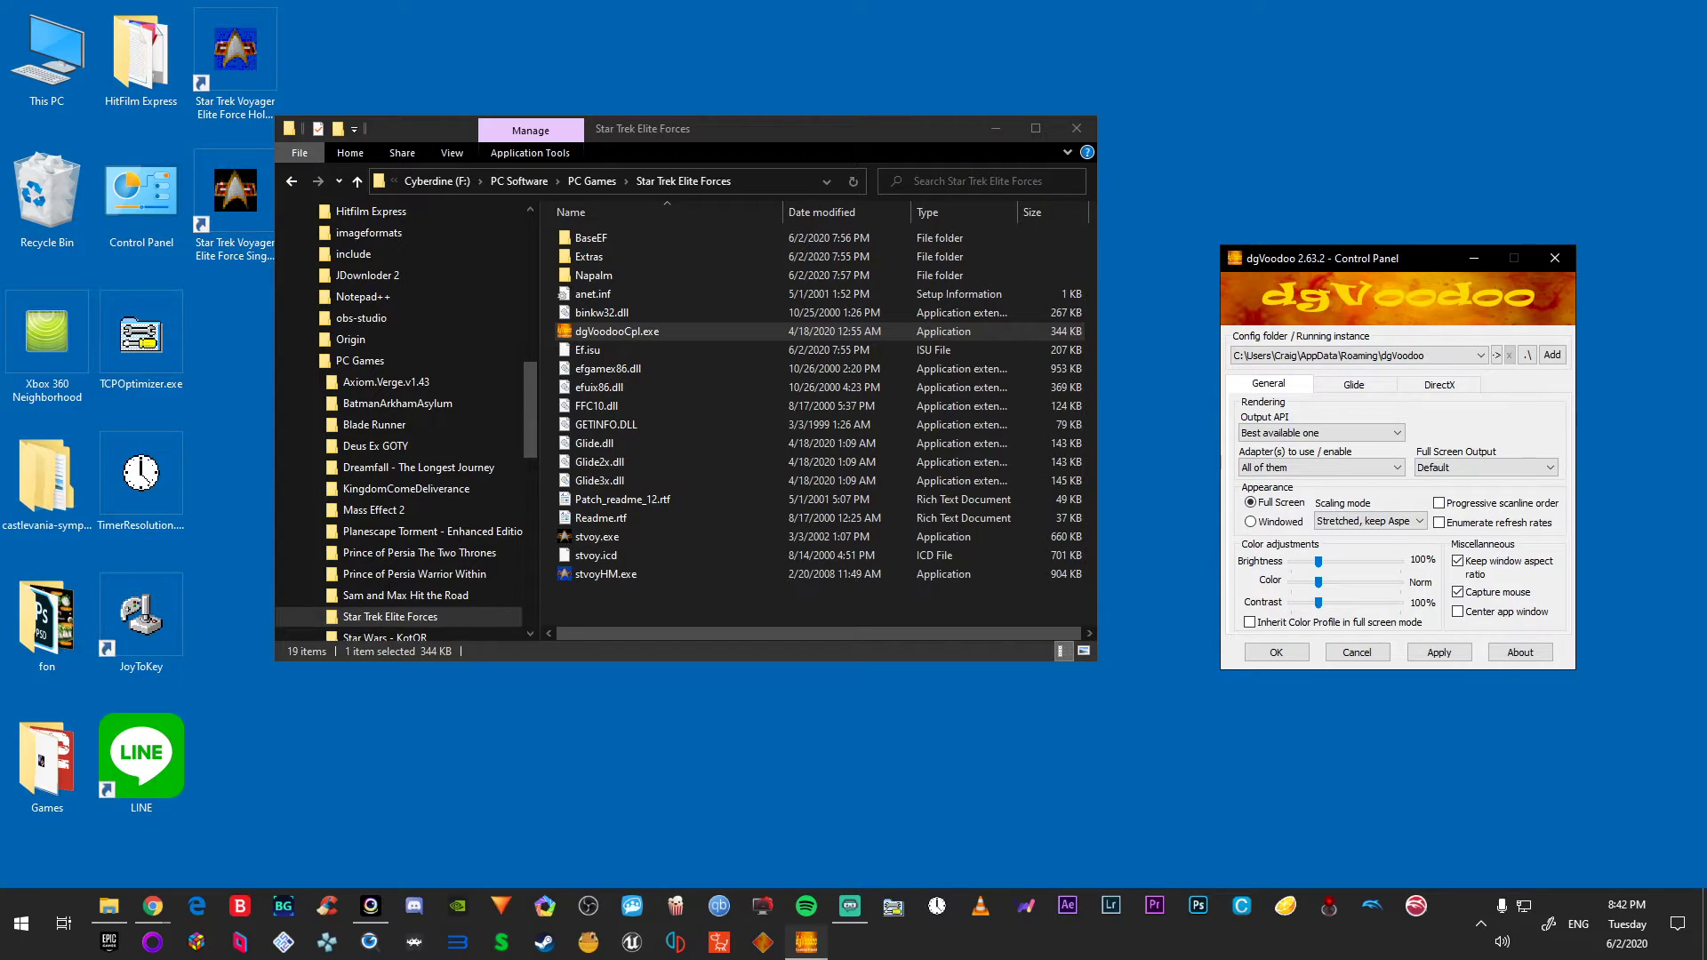
Step: In the dgVoodoo Glide settings, set the 3Dfx card to Other greater (free to configure)
{"action": "left_click", "coordinate": [1353, 384]}
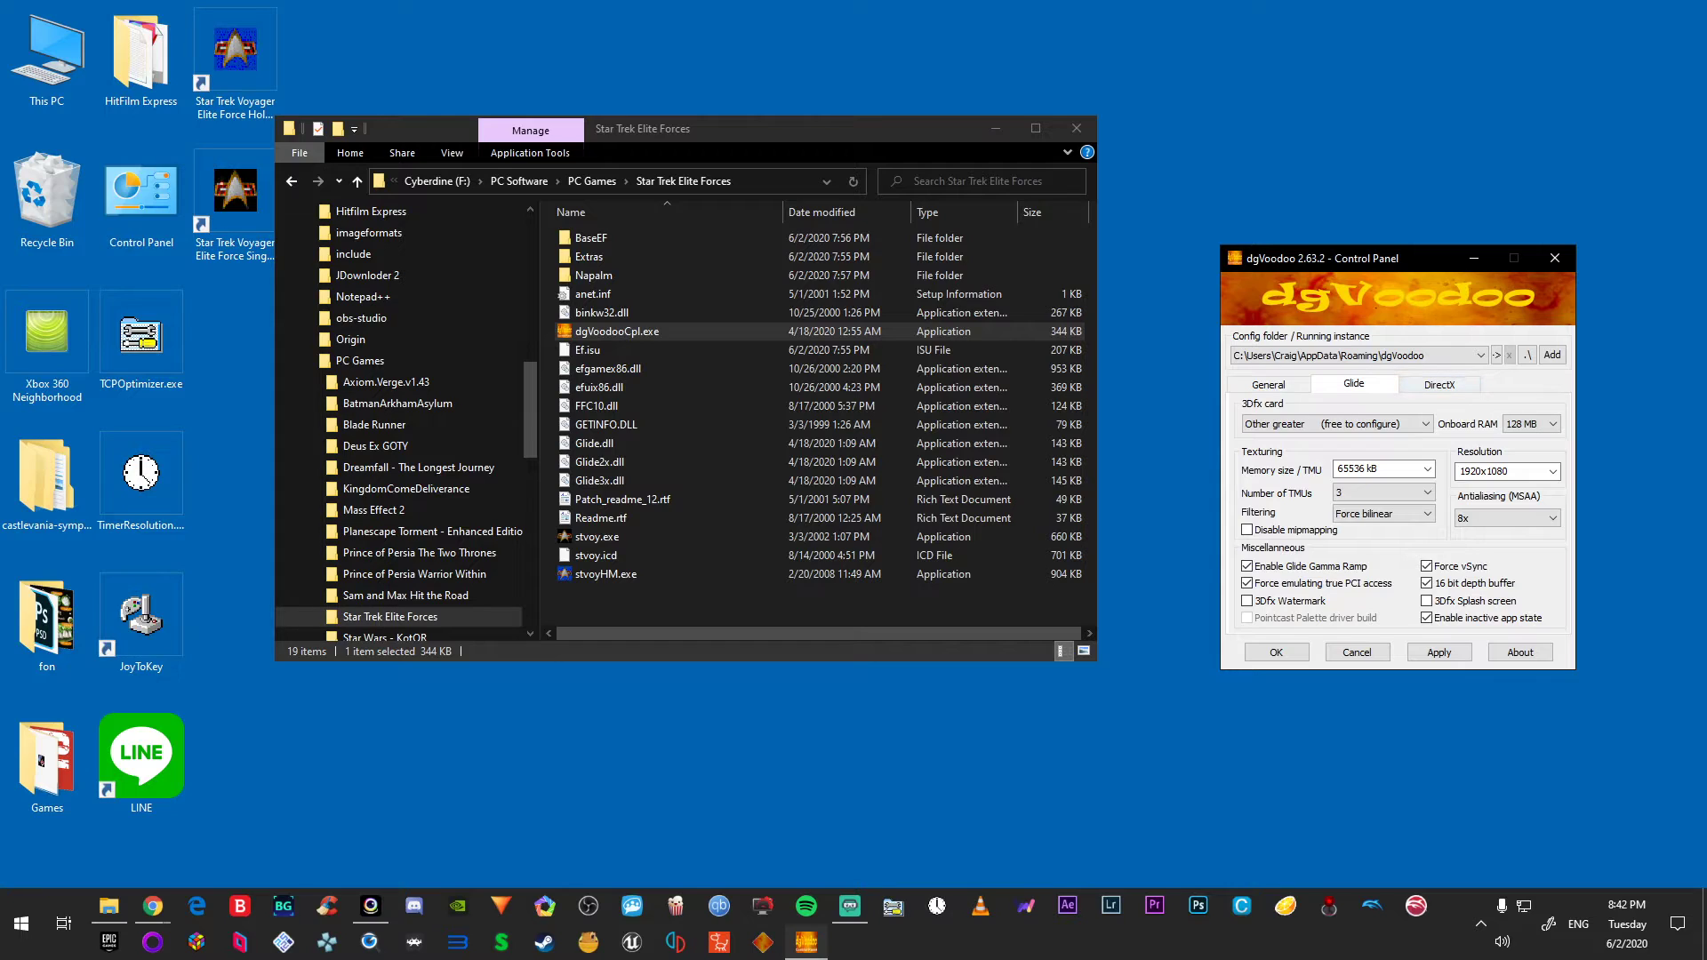
{"action": "left_click", "coordinate": [1338, 424]}
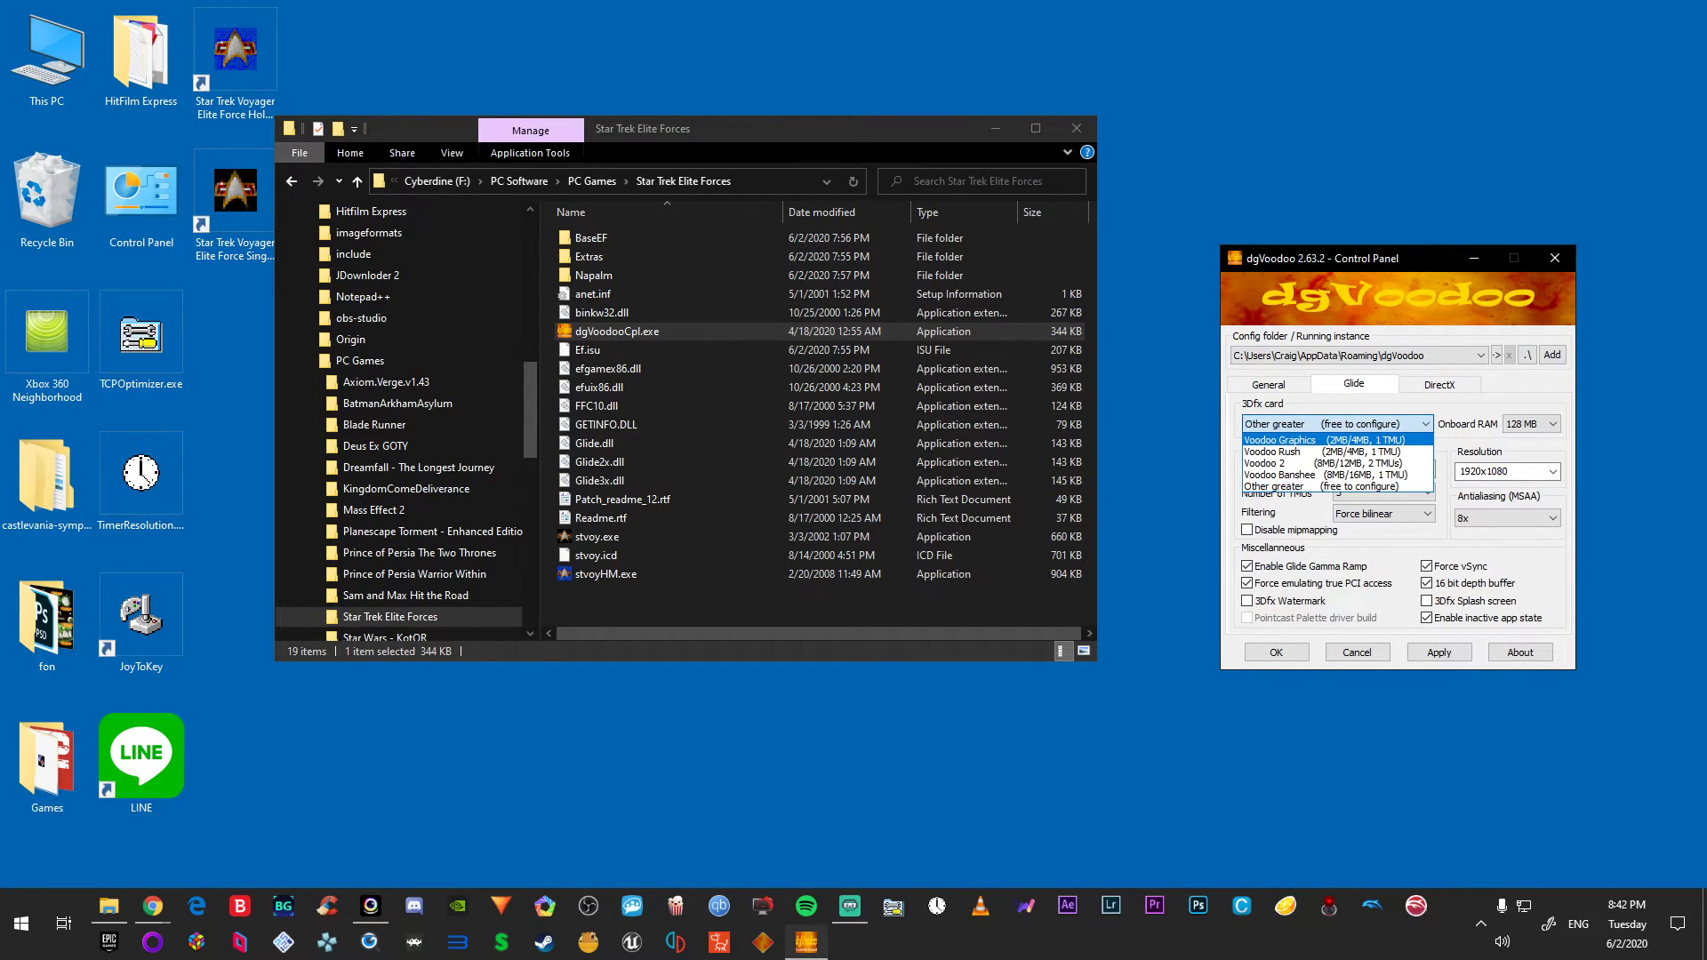
{"action": "key", "text": "Down"}
{"action": "key", "text": "Down"}
{"action": "key", "text": "Down"}
{"action": "key", "text": "Down"}
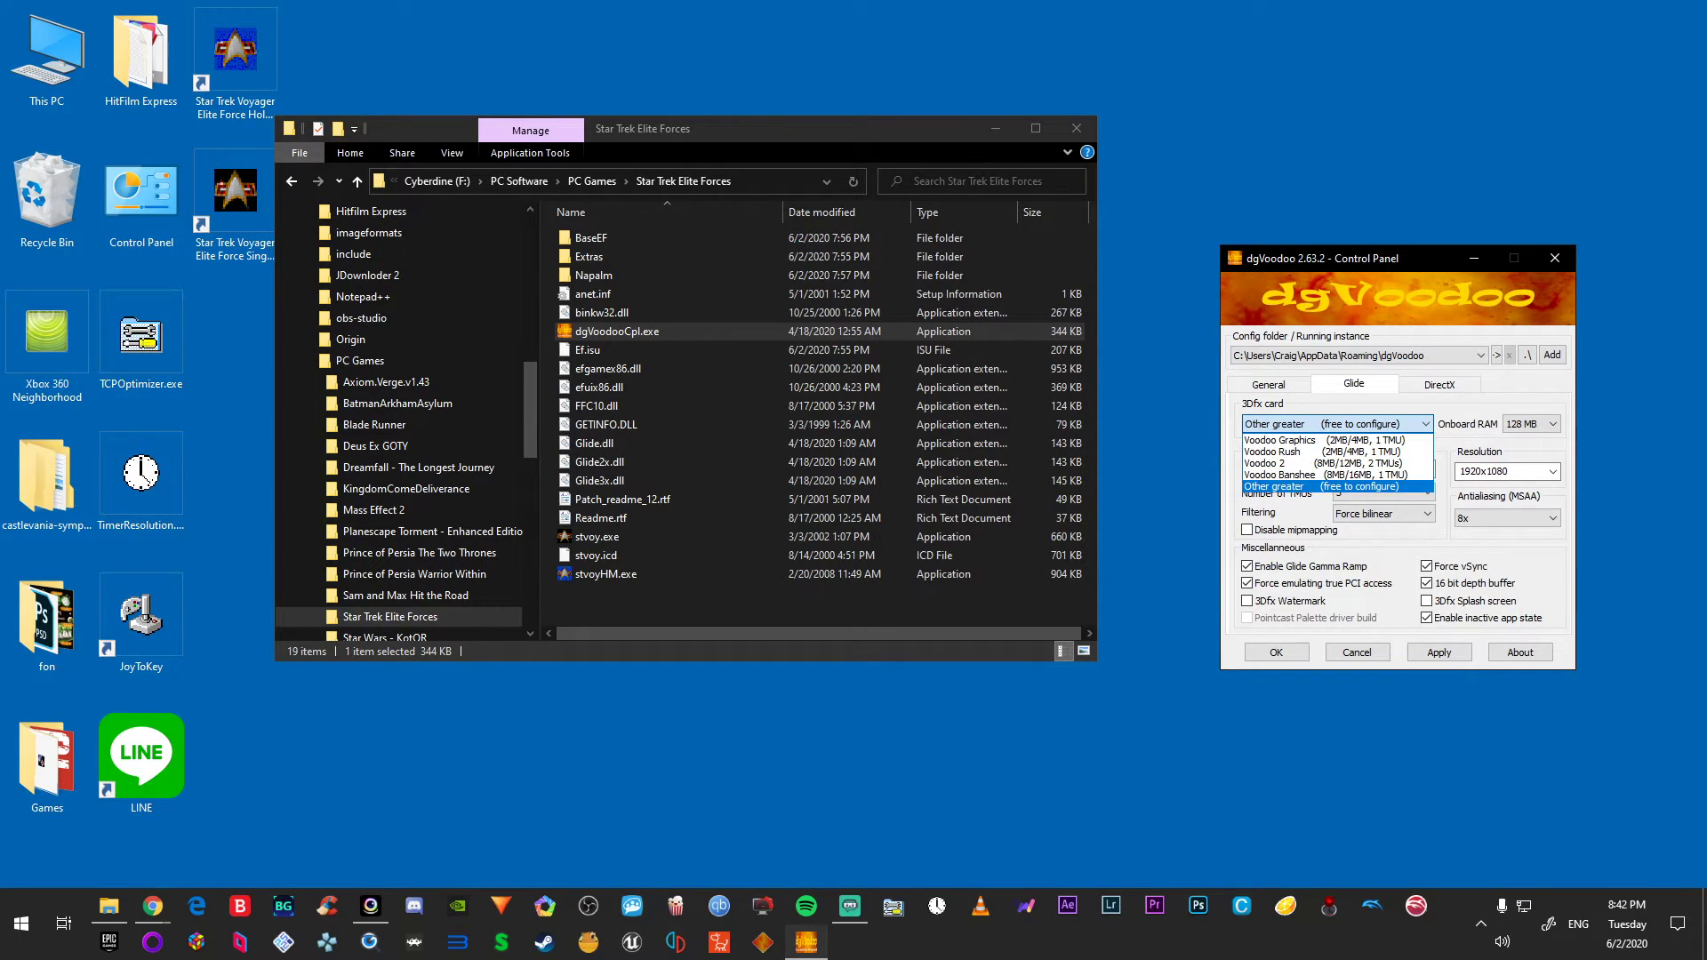
{"action": "key", "text": "Return"}
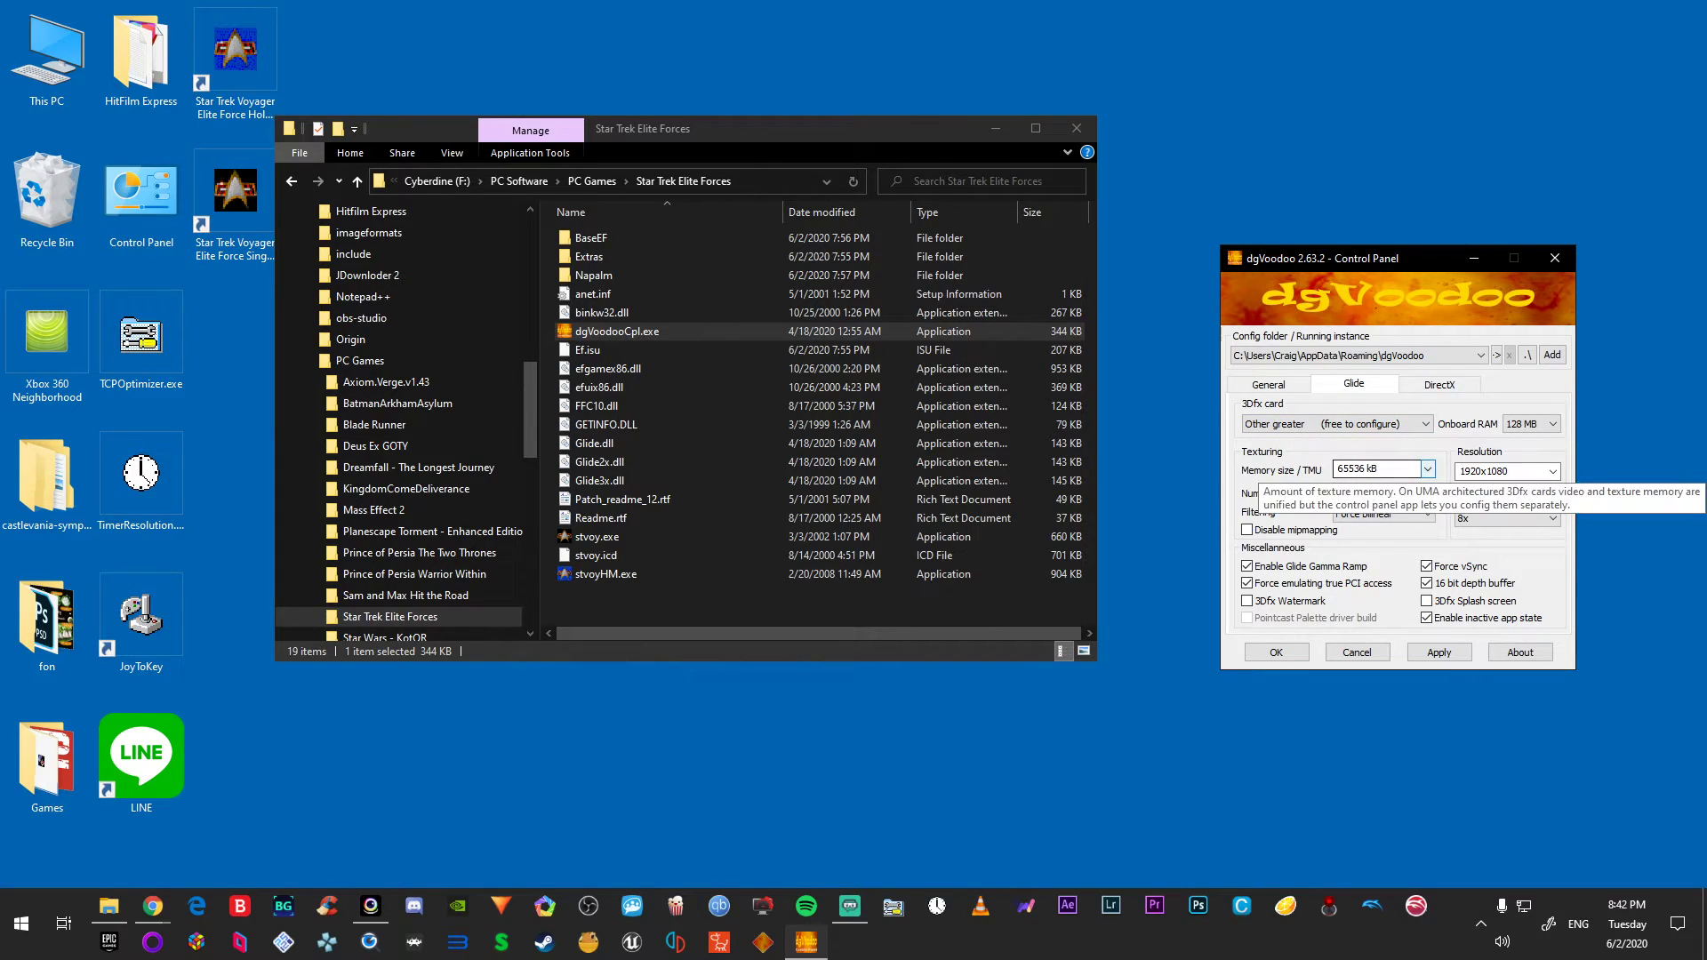
Step: Set the Glide texture memory size to 65536 kB and the number of TMUs to 3
{"action": "left_click", "coordinate": [1428, 470]}
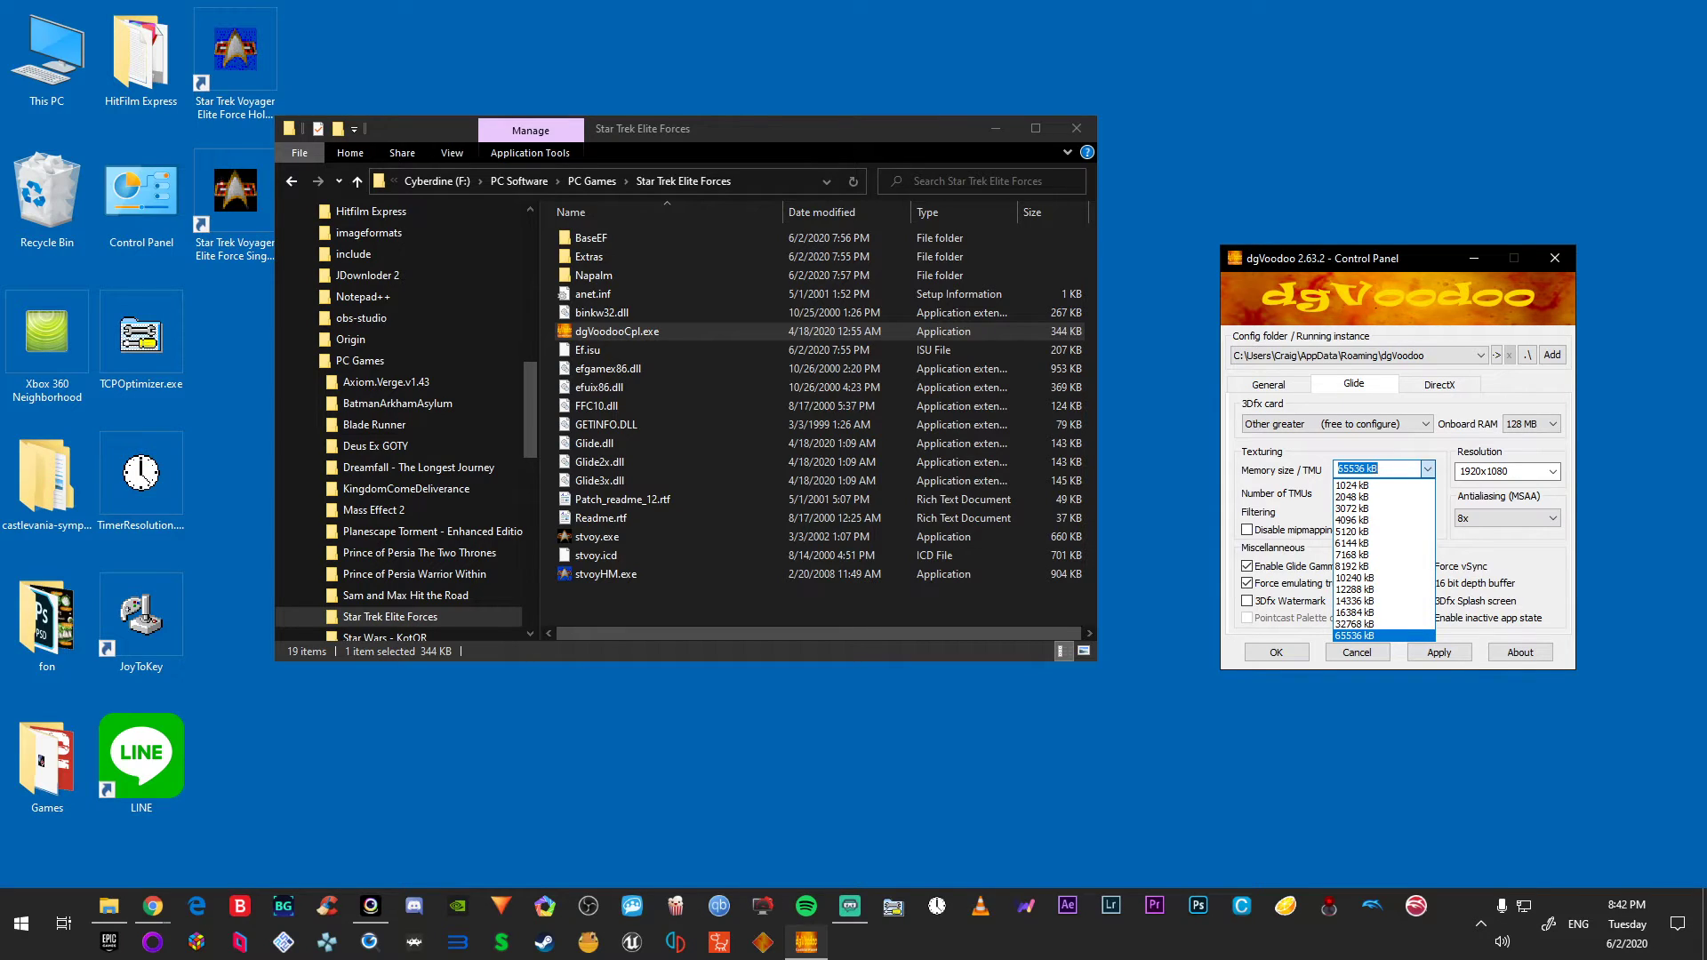
{"action": "left_click", "coordinate": [1373, 636]}
{"action": "left_click", "coordinate": [1384, 493]}
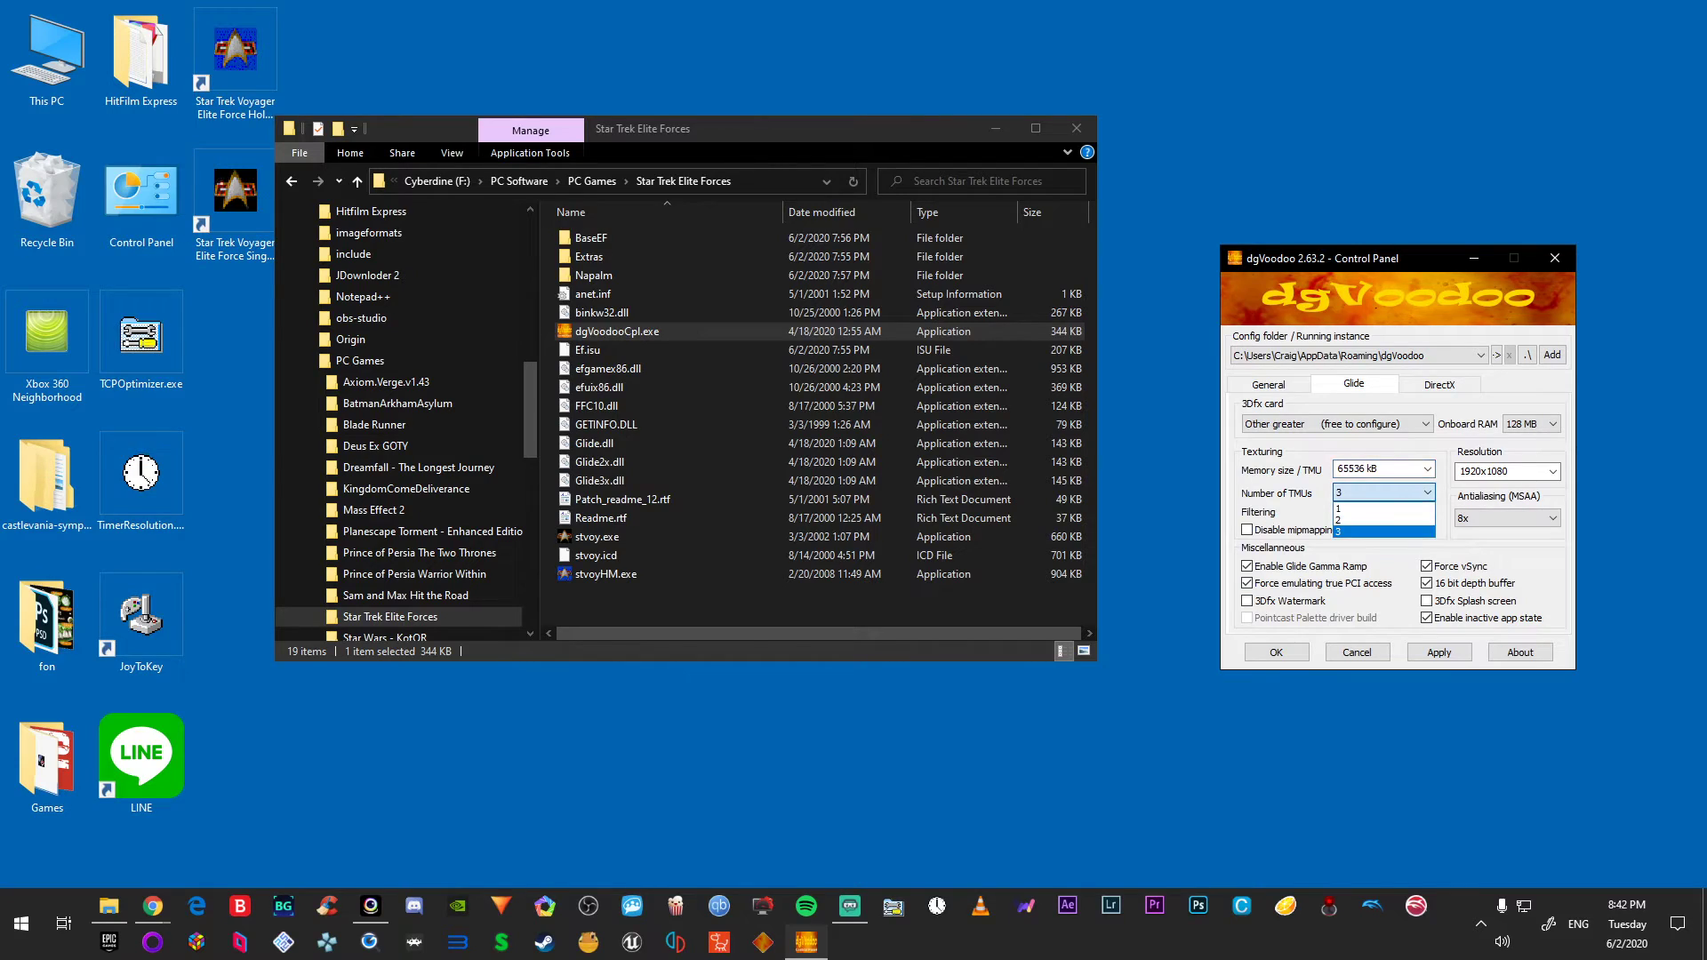
{"action": "left_click", "coordinate": [1384, 531]}
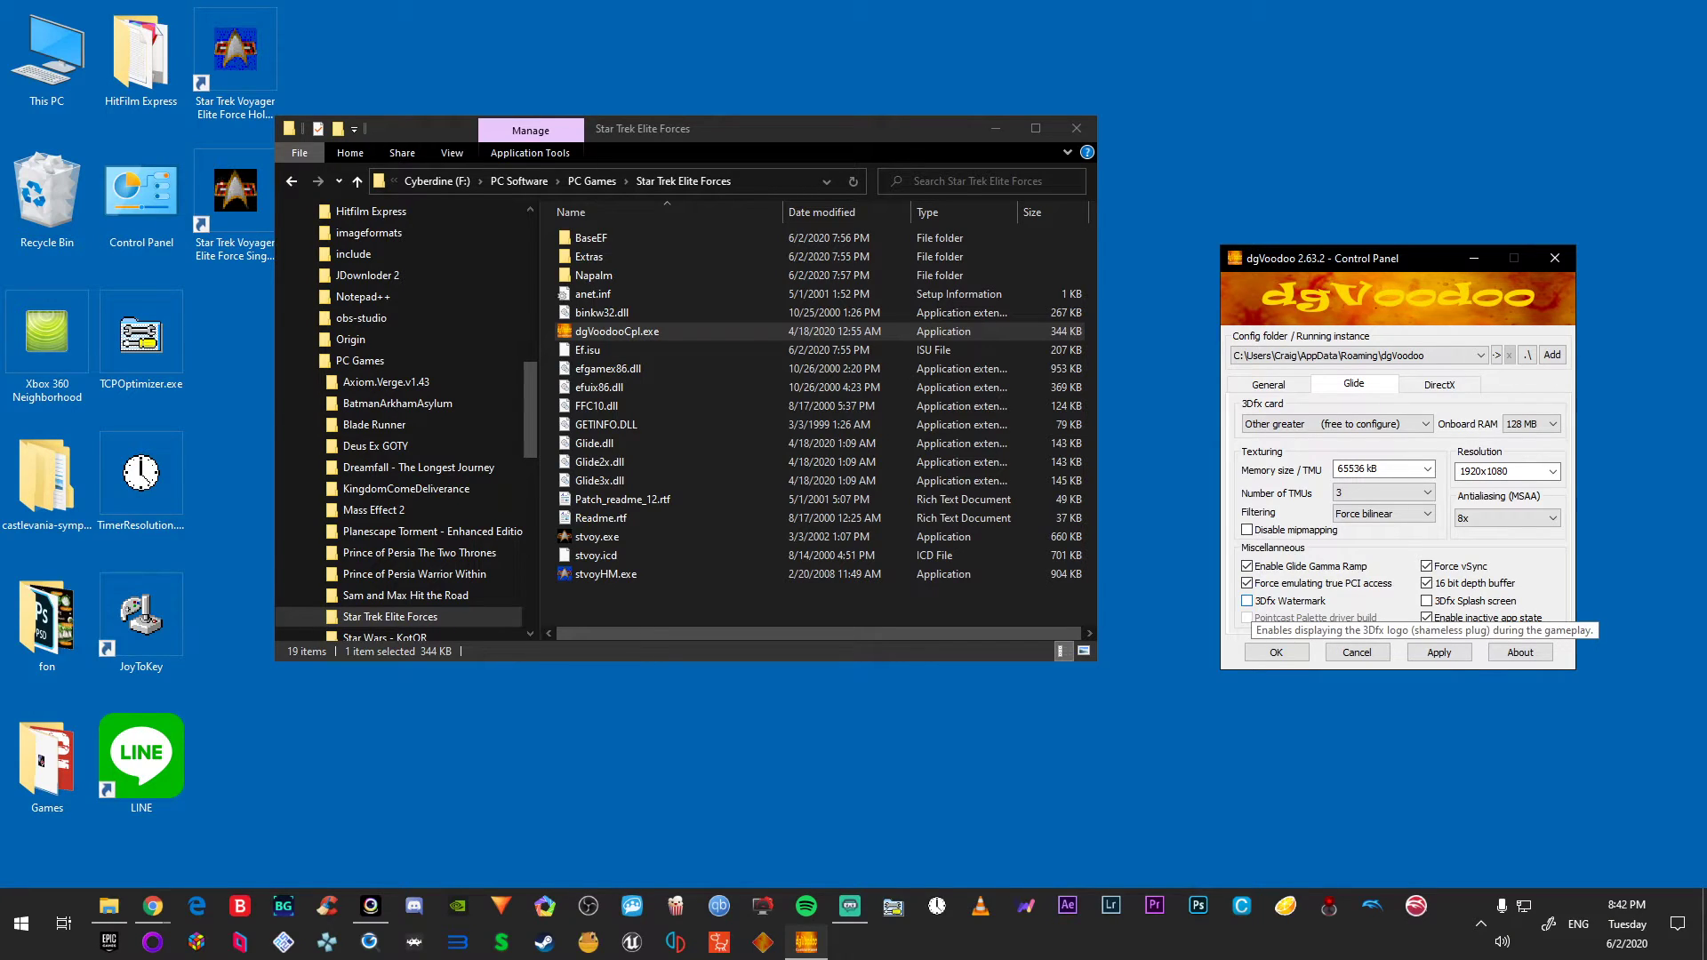
Step: Keep the 3Dfx Watermark and 3Dfx Splash screen options disabled in the Glide settings
{"action": "left_click", "coordinate": [1247, 601]}
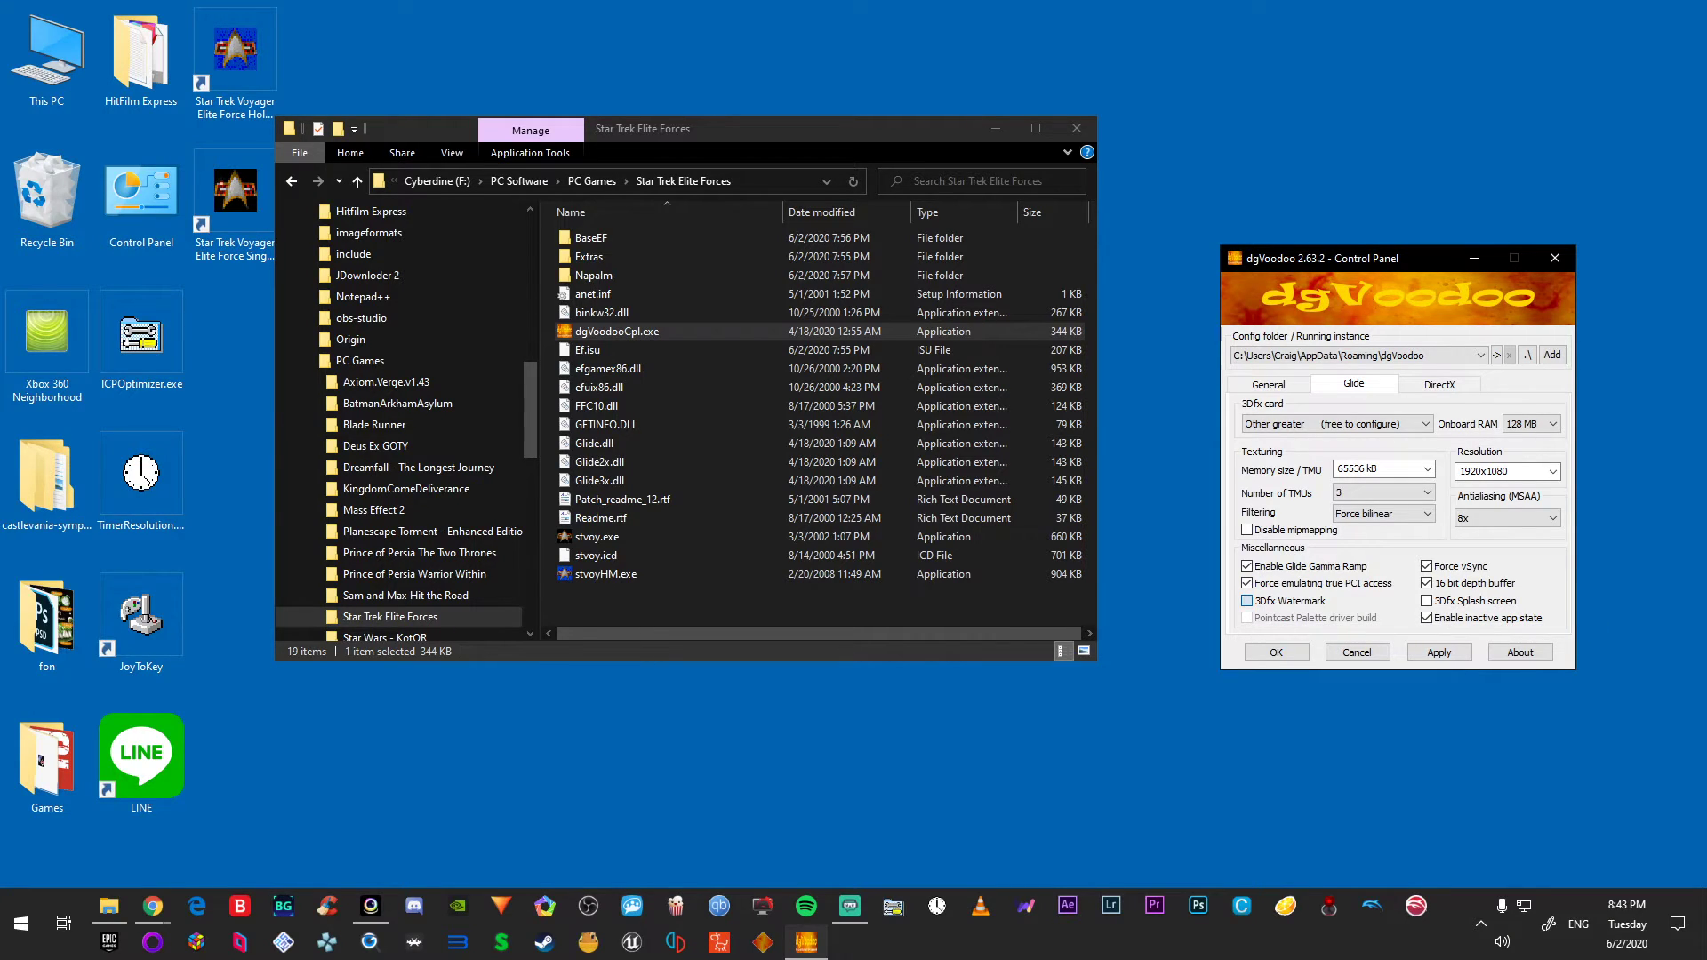
{"action": "left_click", "coordinate": [1426, 601]}
{"action": "left_click", "coordinate": [1248, 601]}
Step: Check the desktop's display resolution in the Windows display settings and close them
{"action": "right_click", "coordinate": [1281, 139]}
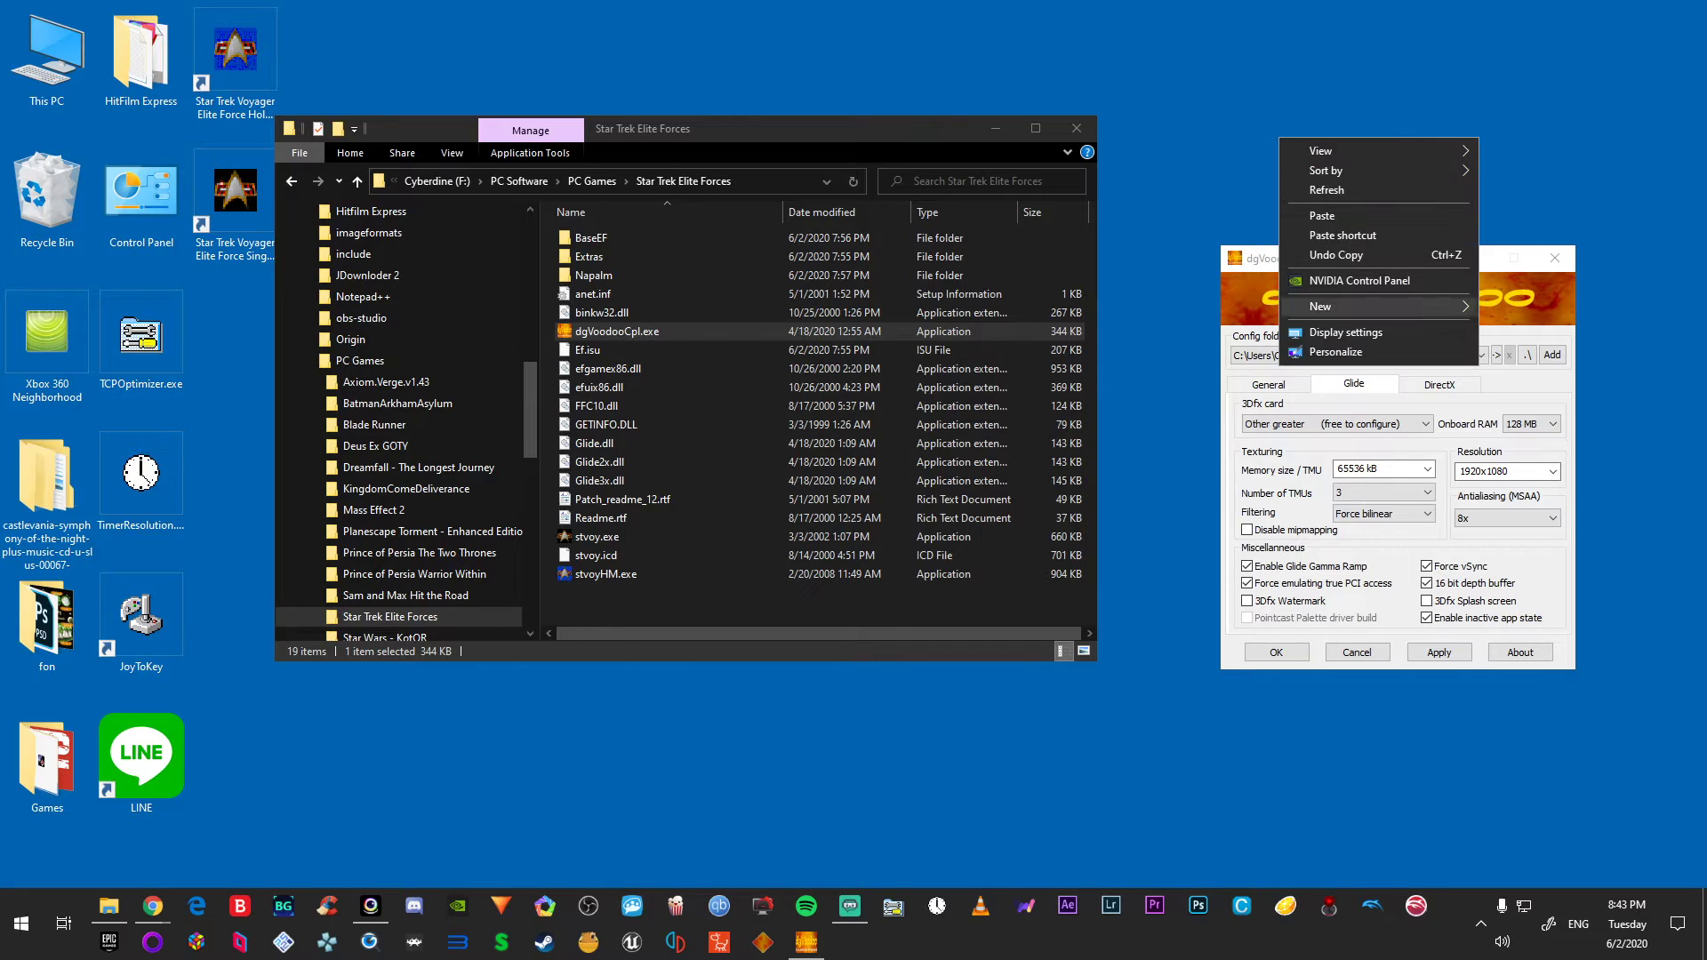
{"action": "left_click", "coordinate": [1344, 332]}
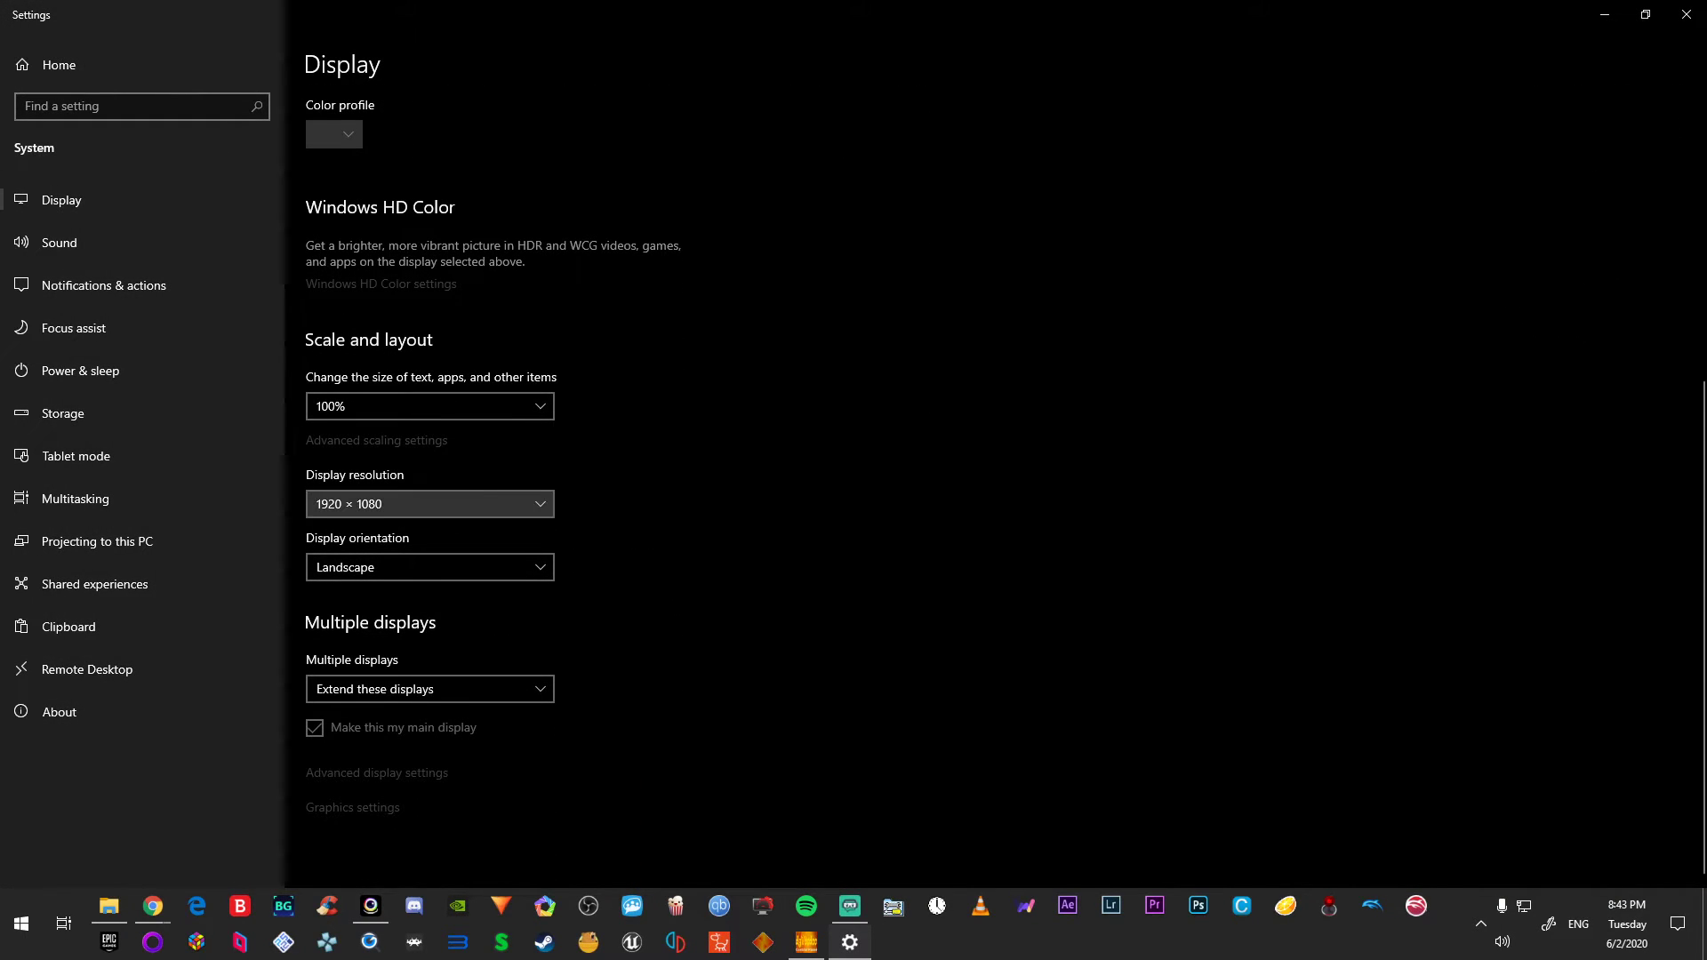
{"action": "left_click", "coordinate": [430, 504]}
{"action": "left_click", "coordinate": [978, 356]}
{"action": "left_click", "coordinate": [1685, 14]}
Step: Set the Glide antialiasing (MSAA) to 8x
{"action": "mouse_move", "coordinate": [1530, 471]}
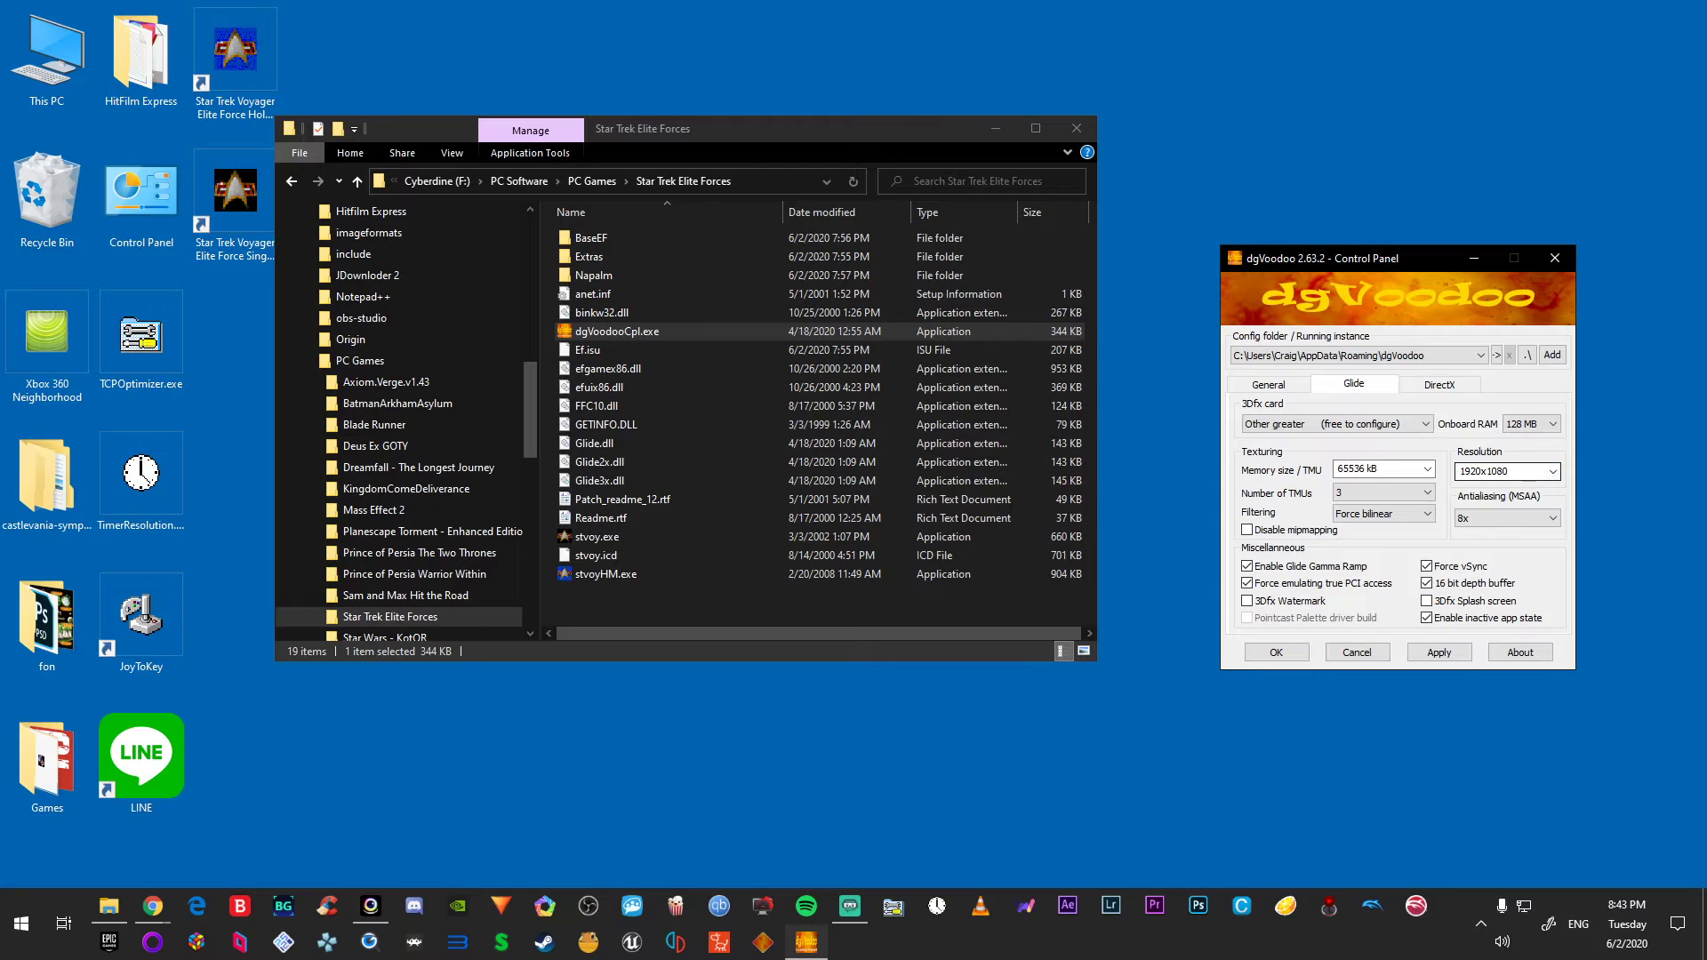
{"action": "left_click", "coordinate": [1512, 517]}
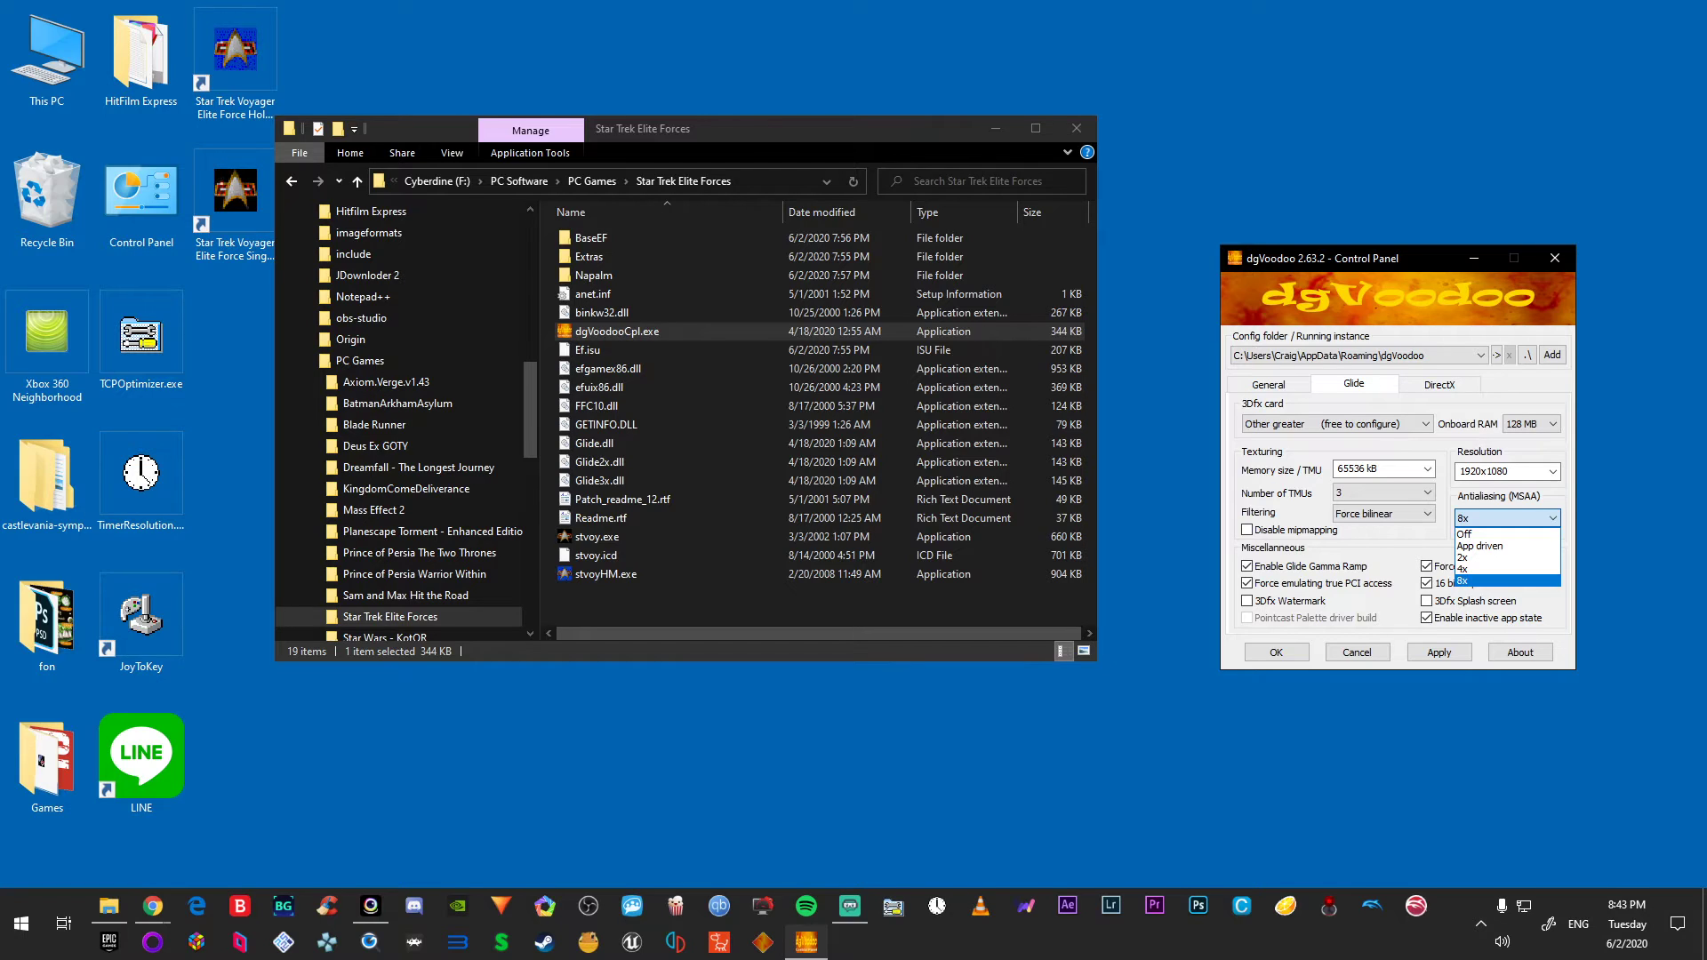
{"action": "key", "text": "Up"}
{"action": "left_click", "coordinate": [1477, 581]}
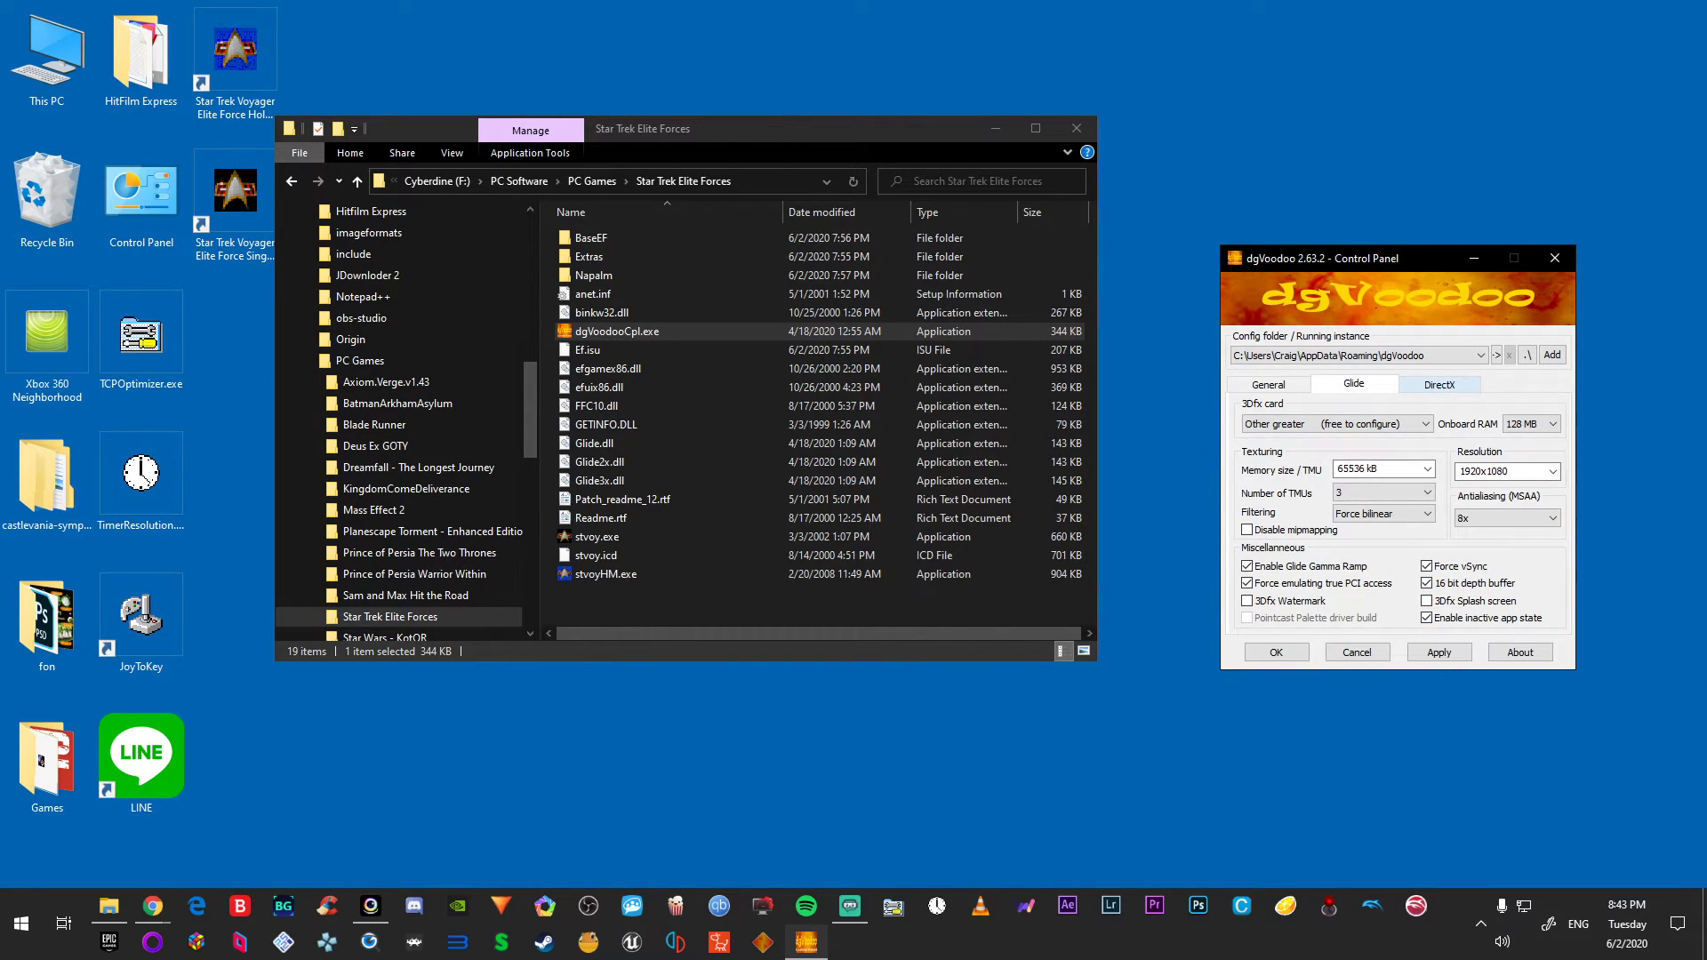
Step: In the DirectX settings, use dgVoodoo Virtual 3D Accelerated Card as the emulated videocard
{"action": "left_click", "coordinate": [1439, 384]}
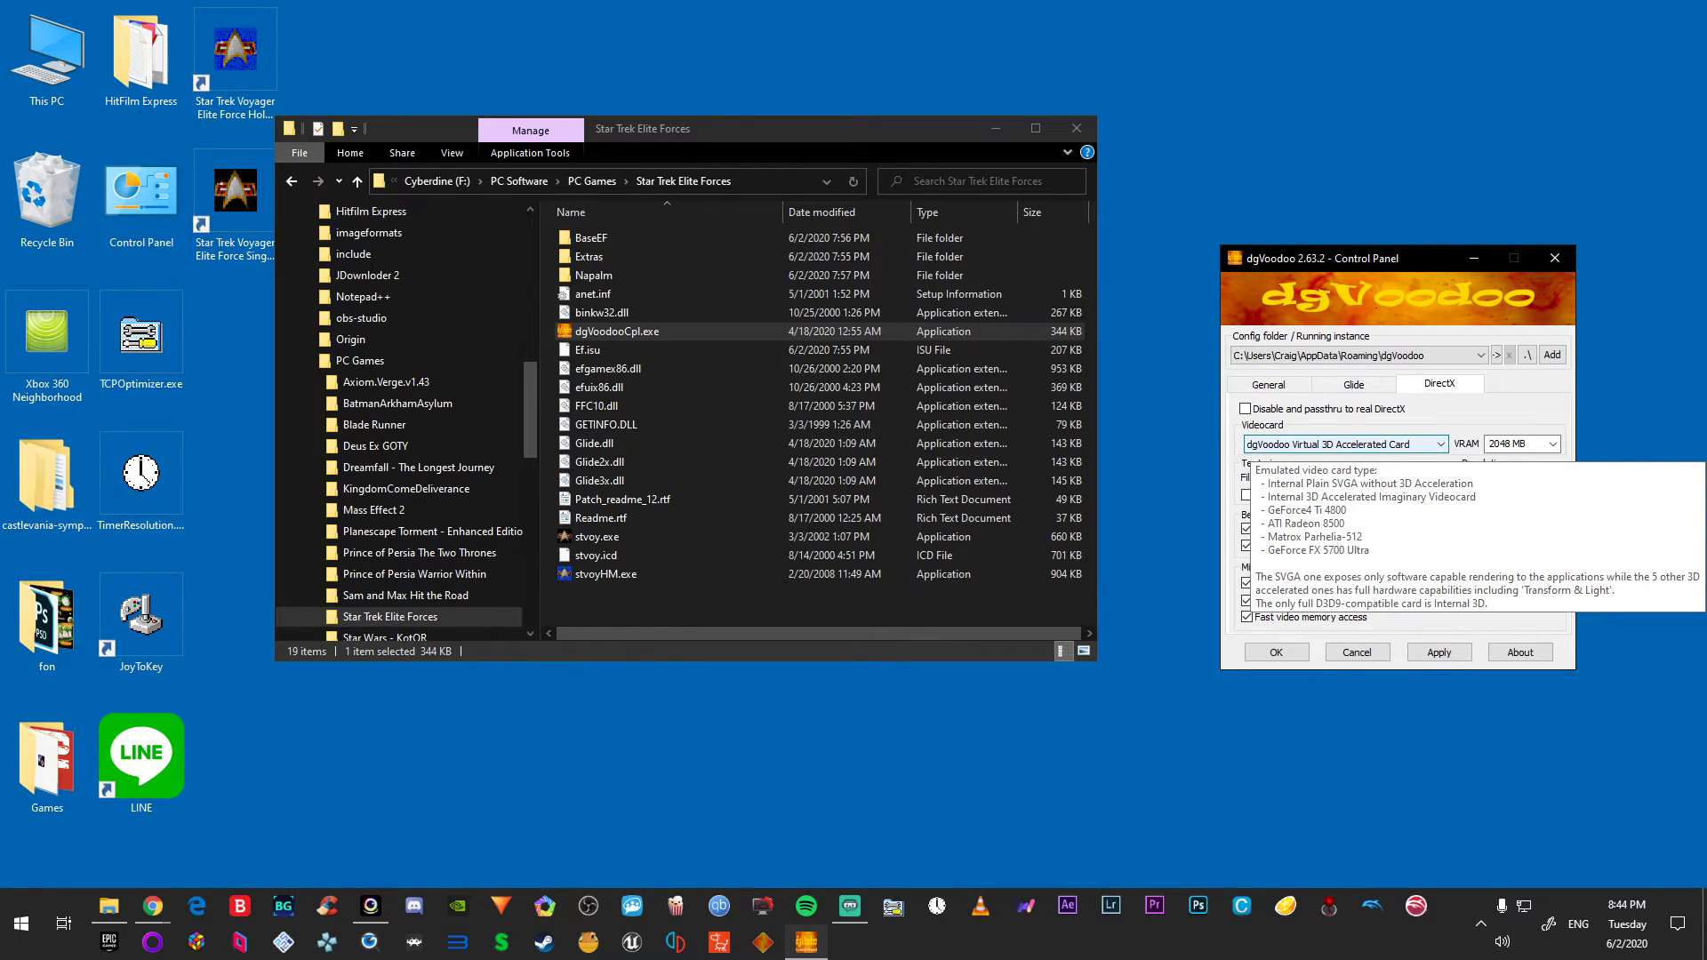
{"action": "left_click", "coordinate": [1342, 444]}
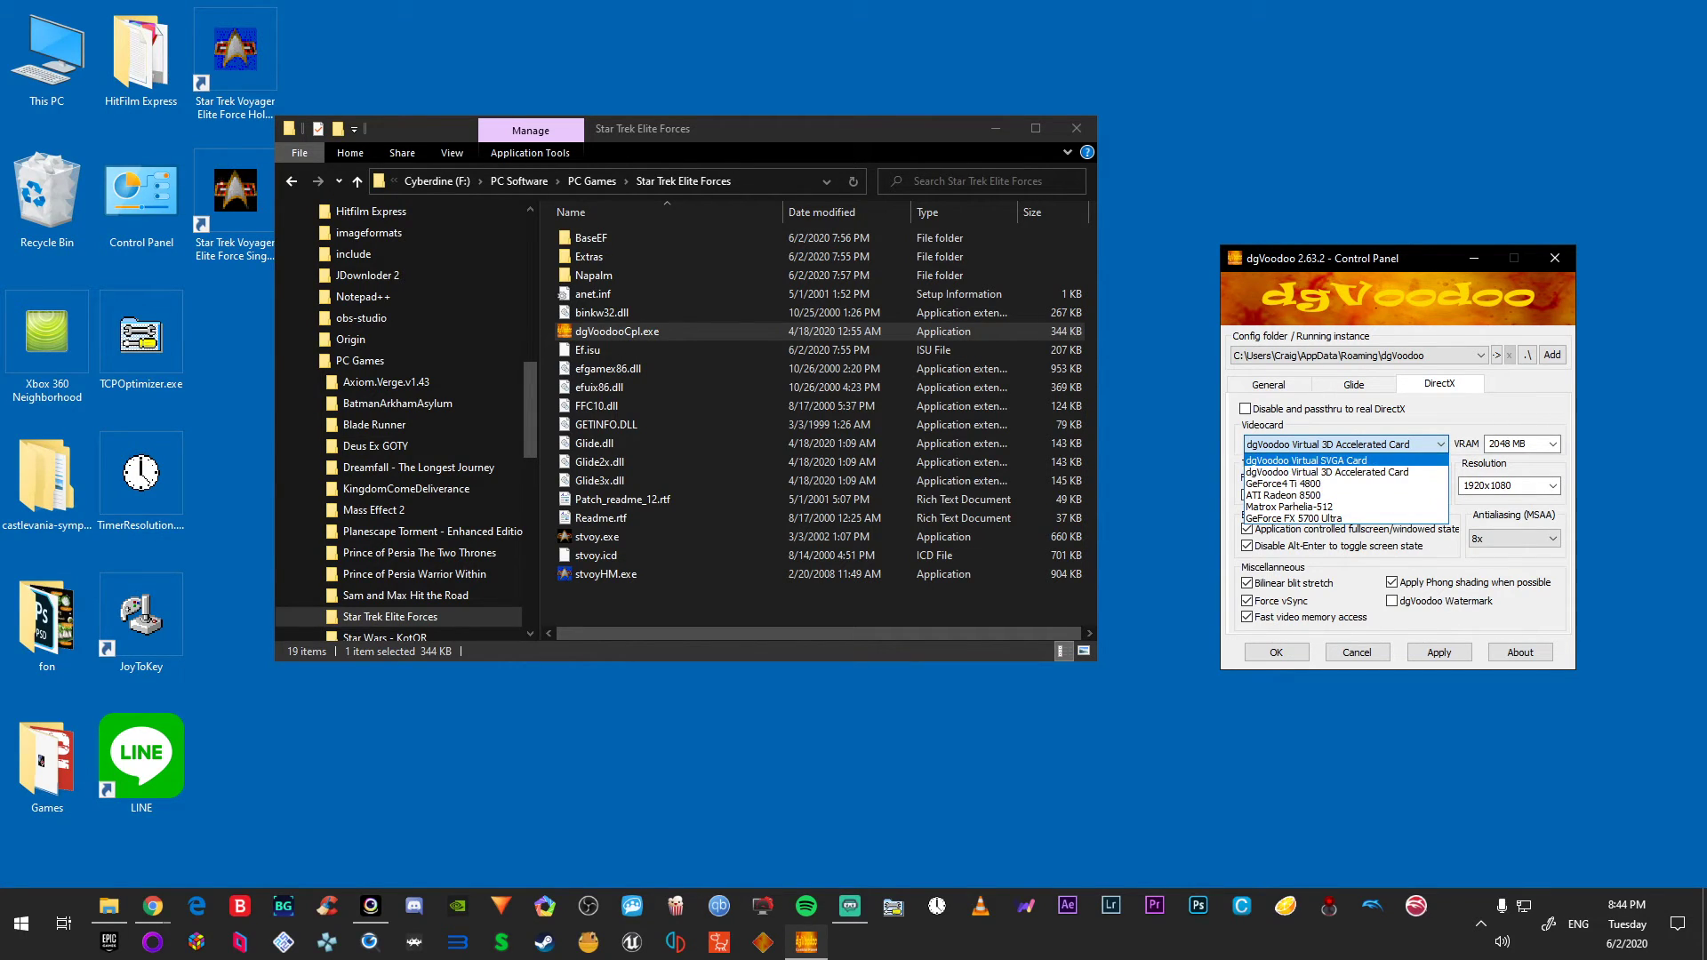
{"action": "left_click", "coordinate": [1343, 444]}
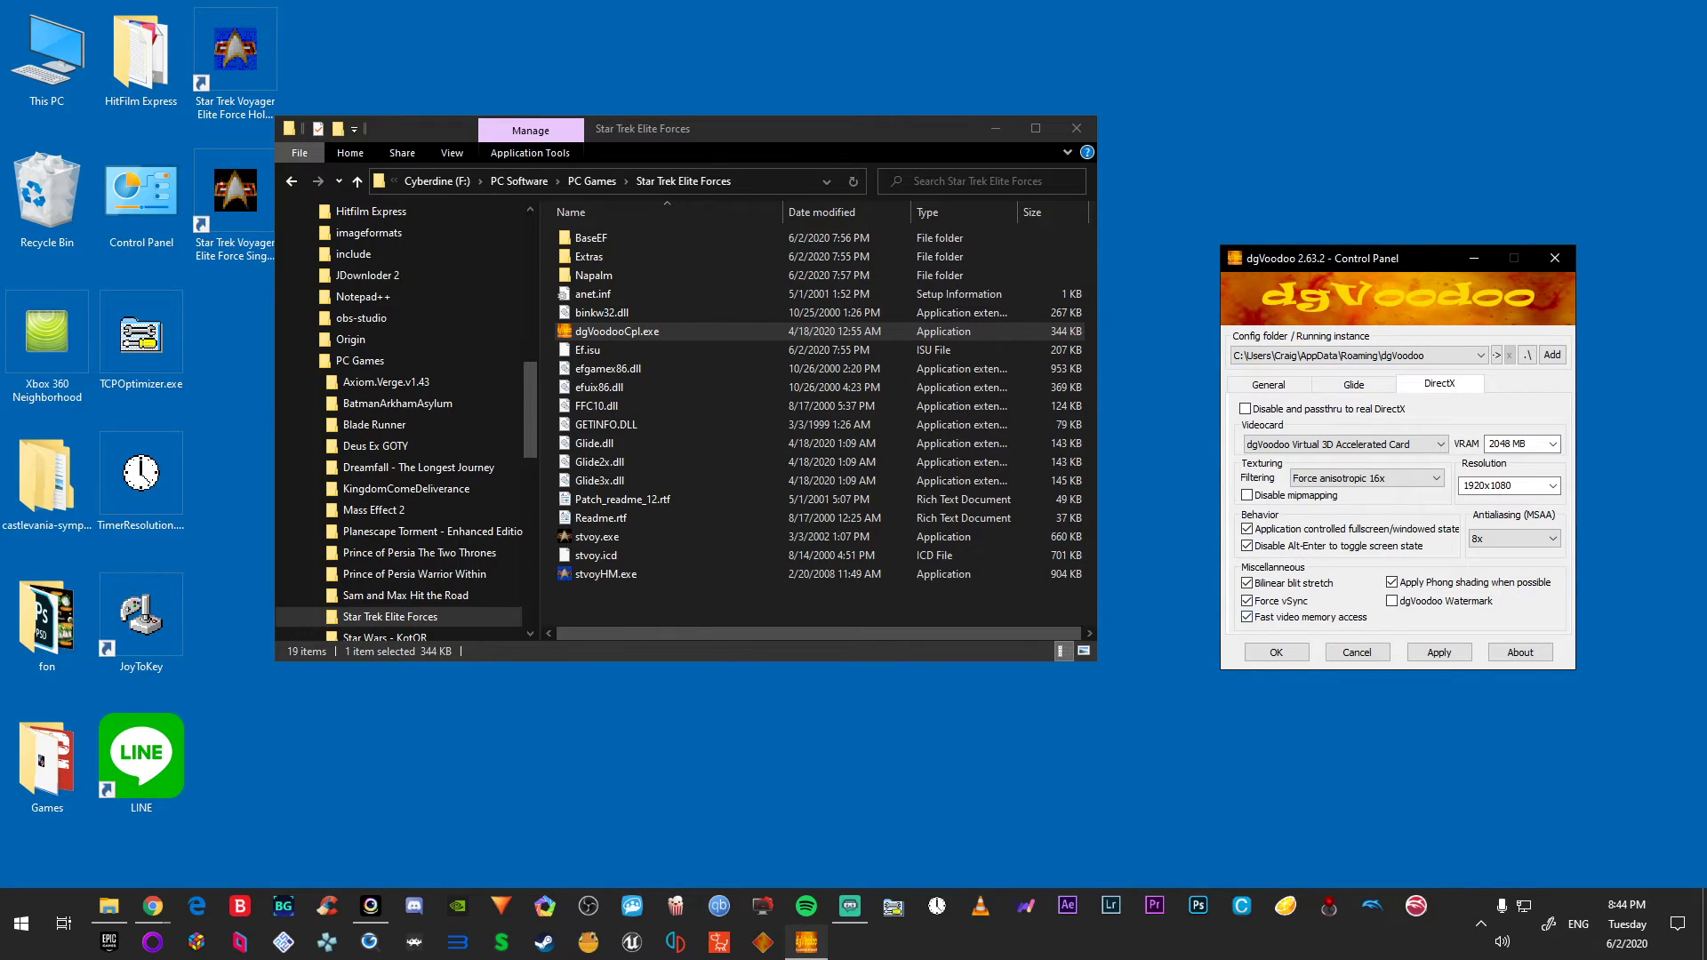
Step: Keep the dgVoodoo Watermark off and the VRAM at 2048 MB, then apply the dgVoodoo configuration and close it
{"action": "left_click", "coordinate": [1392, 601]}
{"action": "left_click", "coordinate": [1553, 443]}
{"action": "left_click", "coordinate": [1553, 443]}
{"action": "left_click", "coordinate": [1439, 653]}
{"action": "left_click", "coordinate": [1276, 651]}
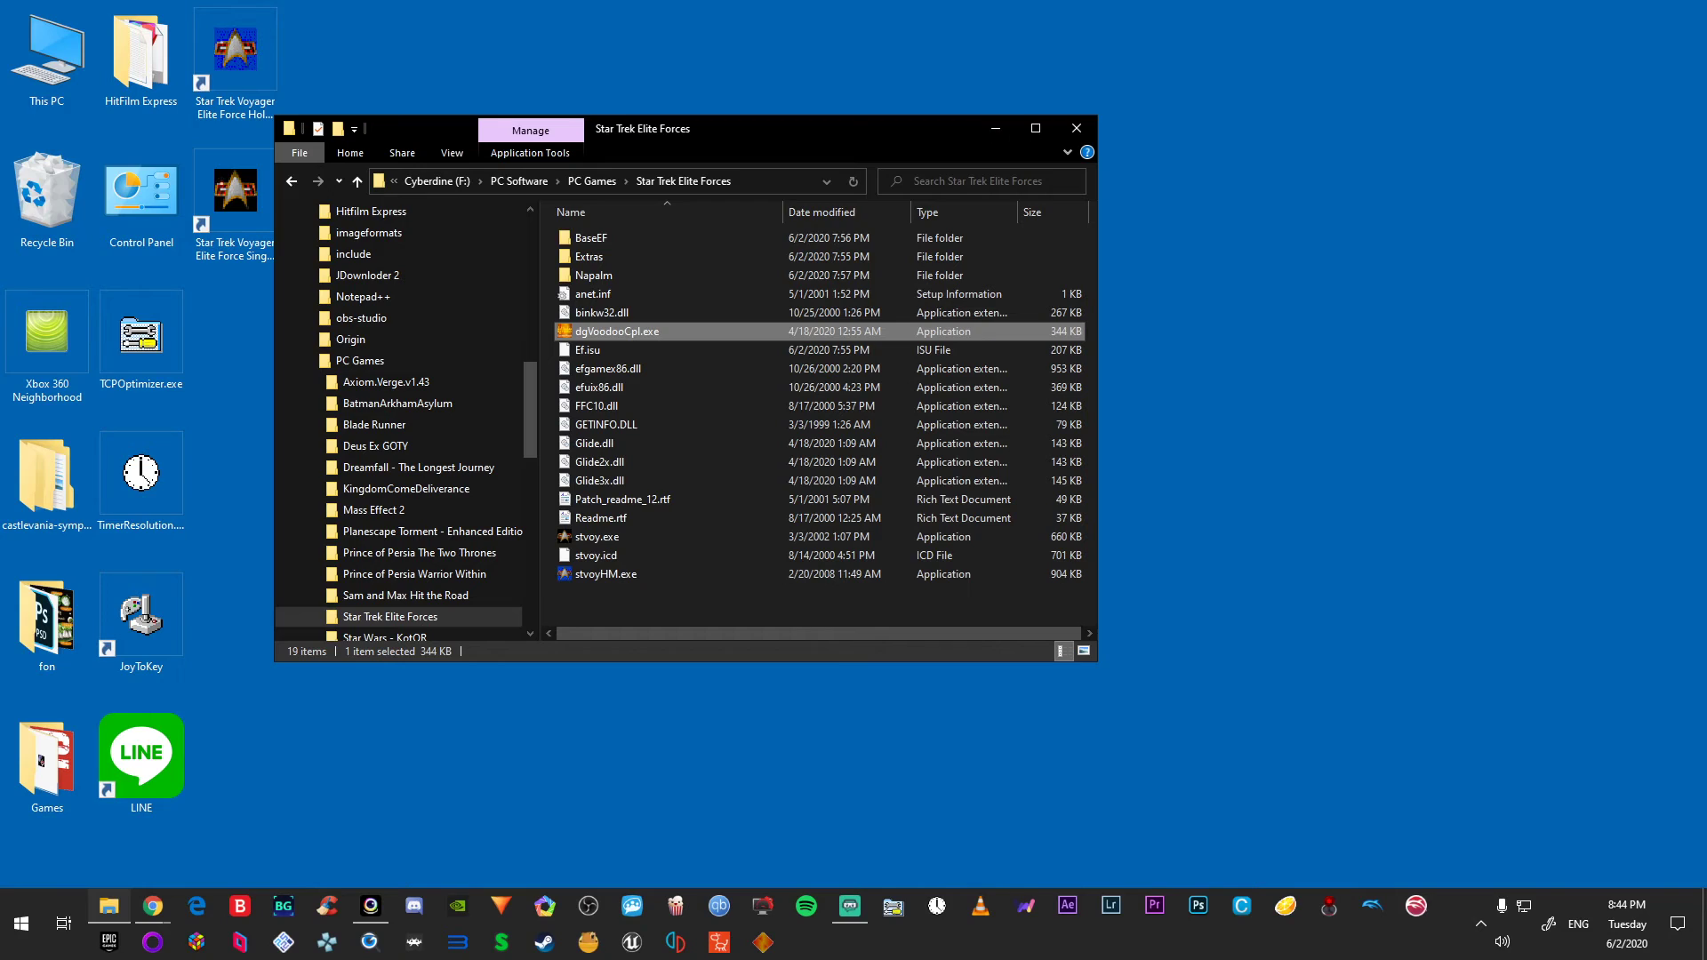
Step: Close the game folder, launch Star Trek Voyager Elite Force Single Player from the desktop and skip the intro videos
{"action": "left_click", "coordinate": [1076, 128]}
{"action": "left_click", "coordinate": [218, 201]}
{"action": "right_click", "coordinate": [216, 203]}
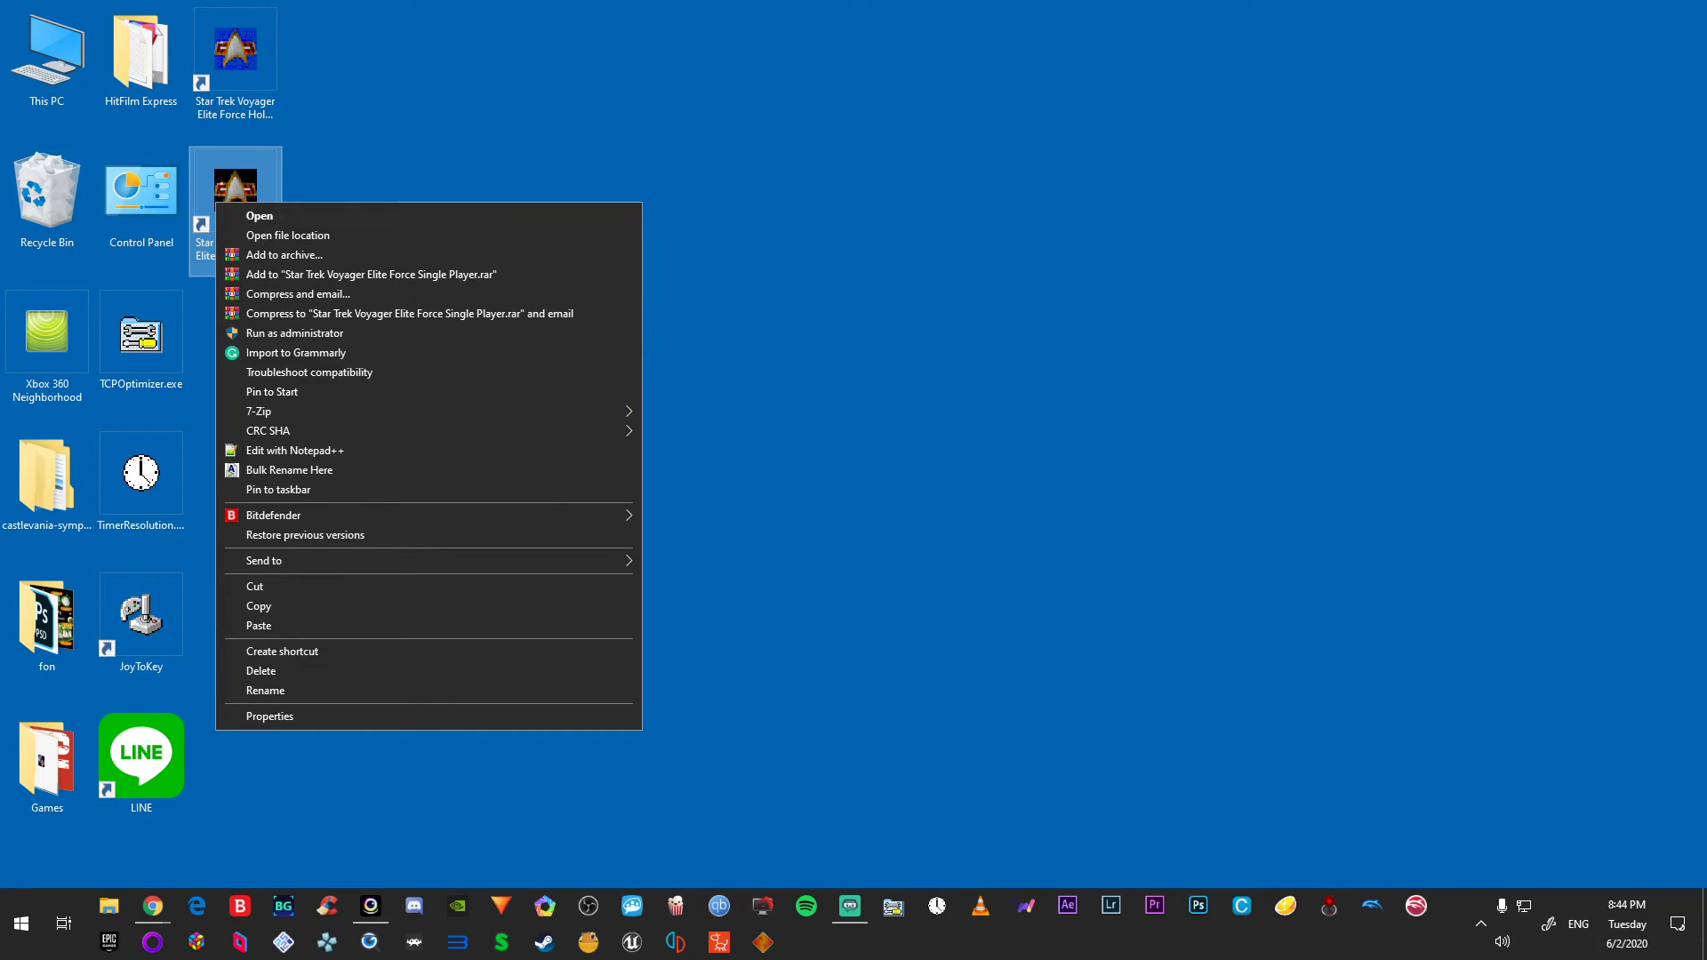
{"action": "key", "text": "Escape"}
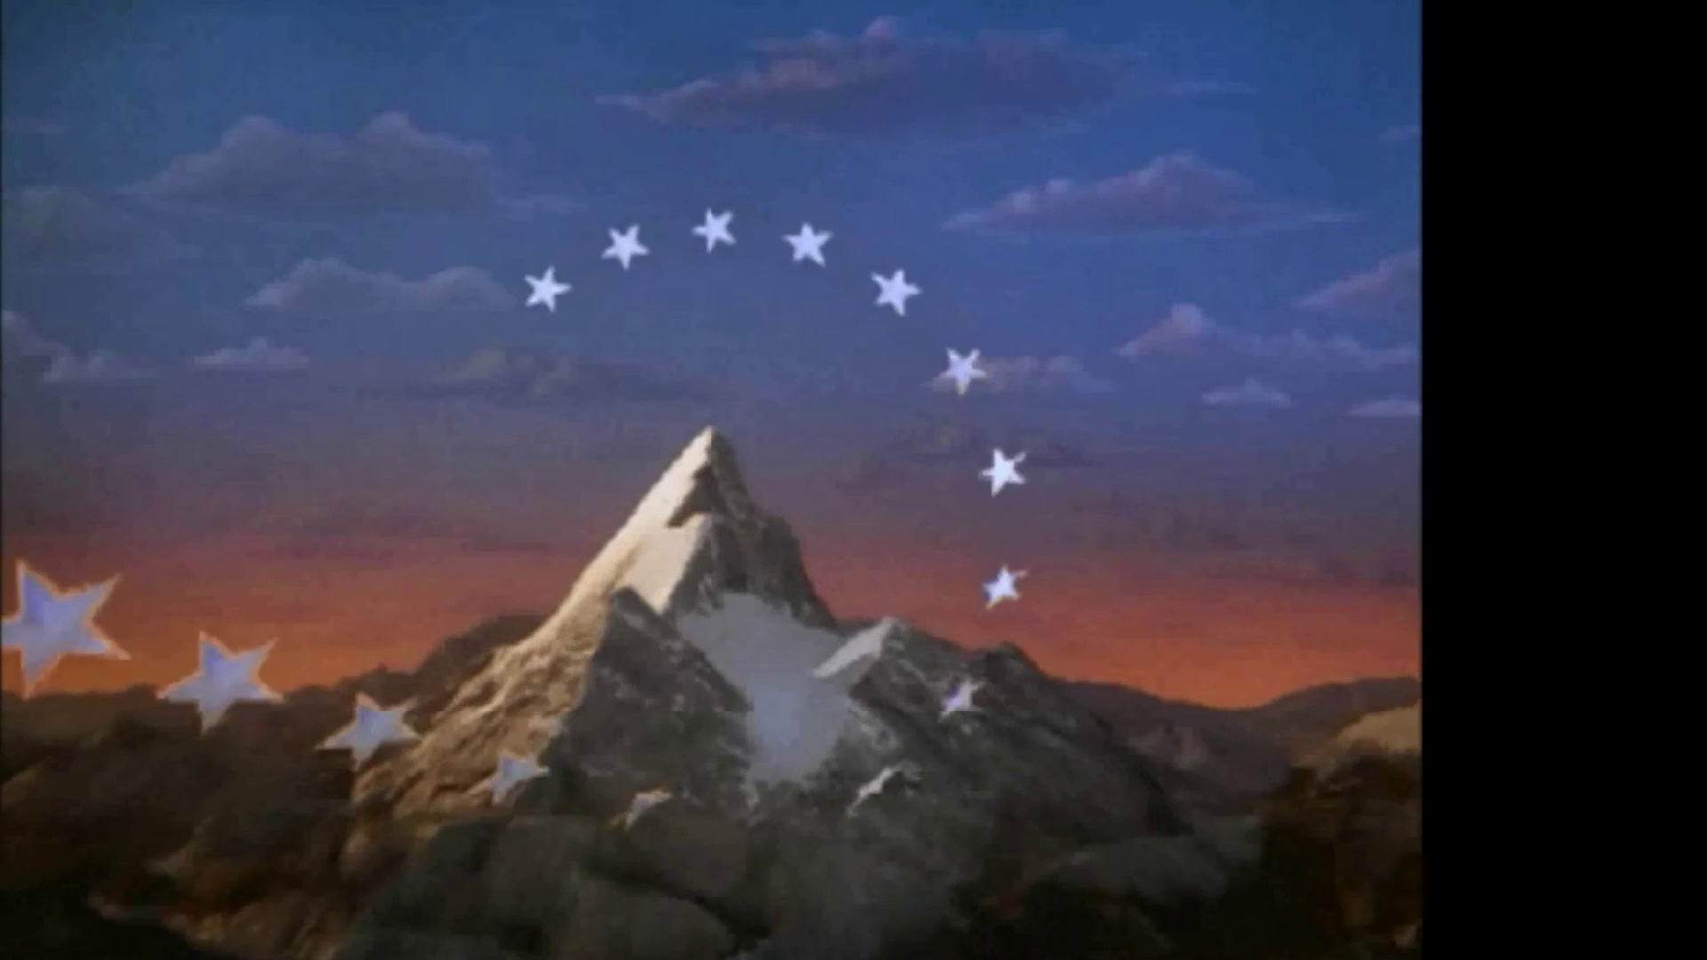
{"action": "key", "text": "Escape"}
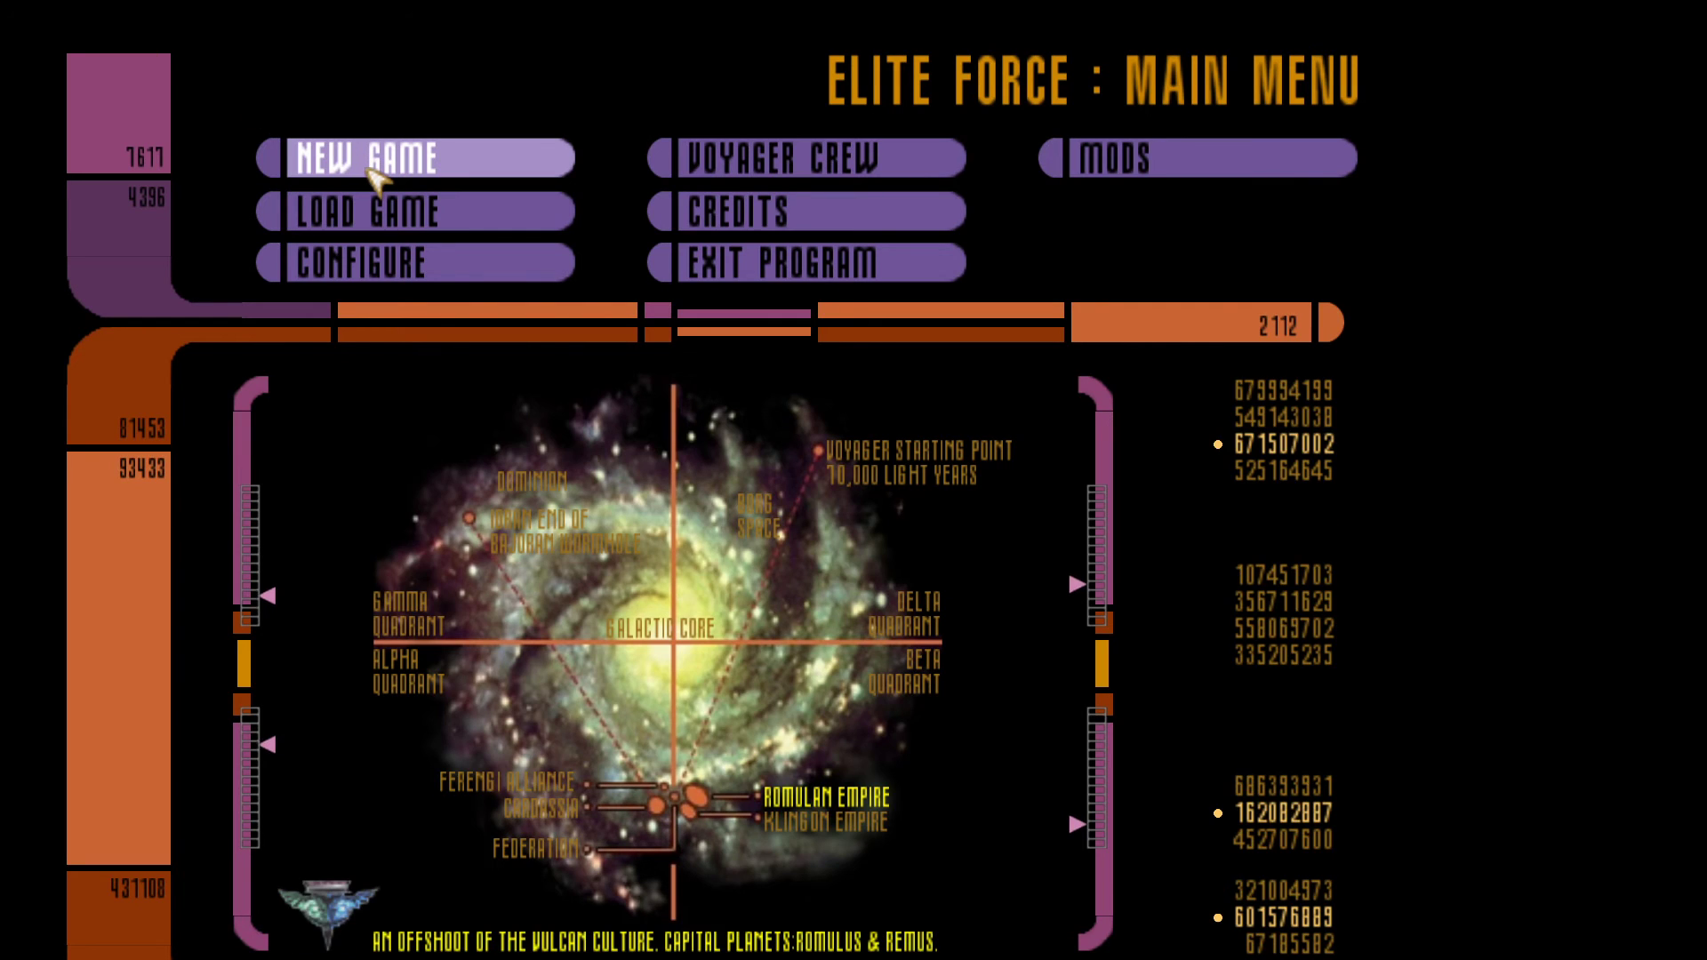
Step: Open the game's configuration and examine the other control options and the video data settings
{"action": "left_click", "coordinate": [428, 268]}
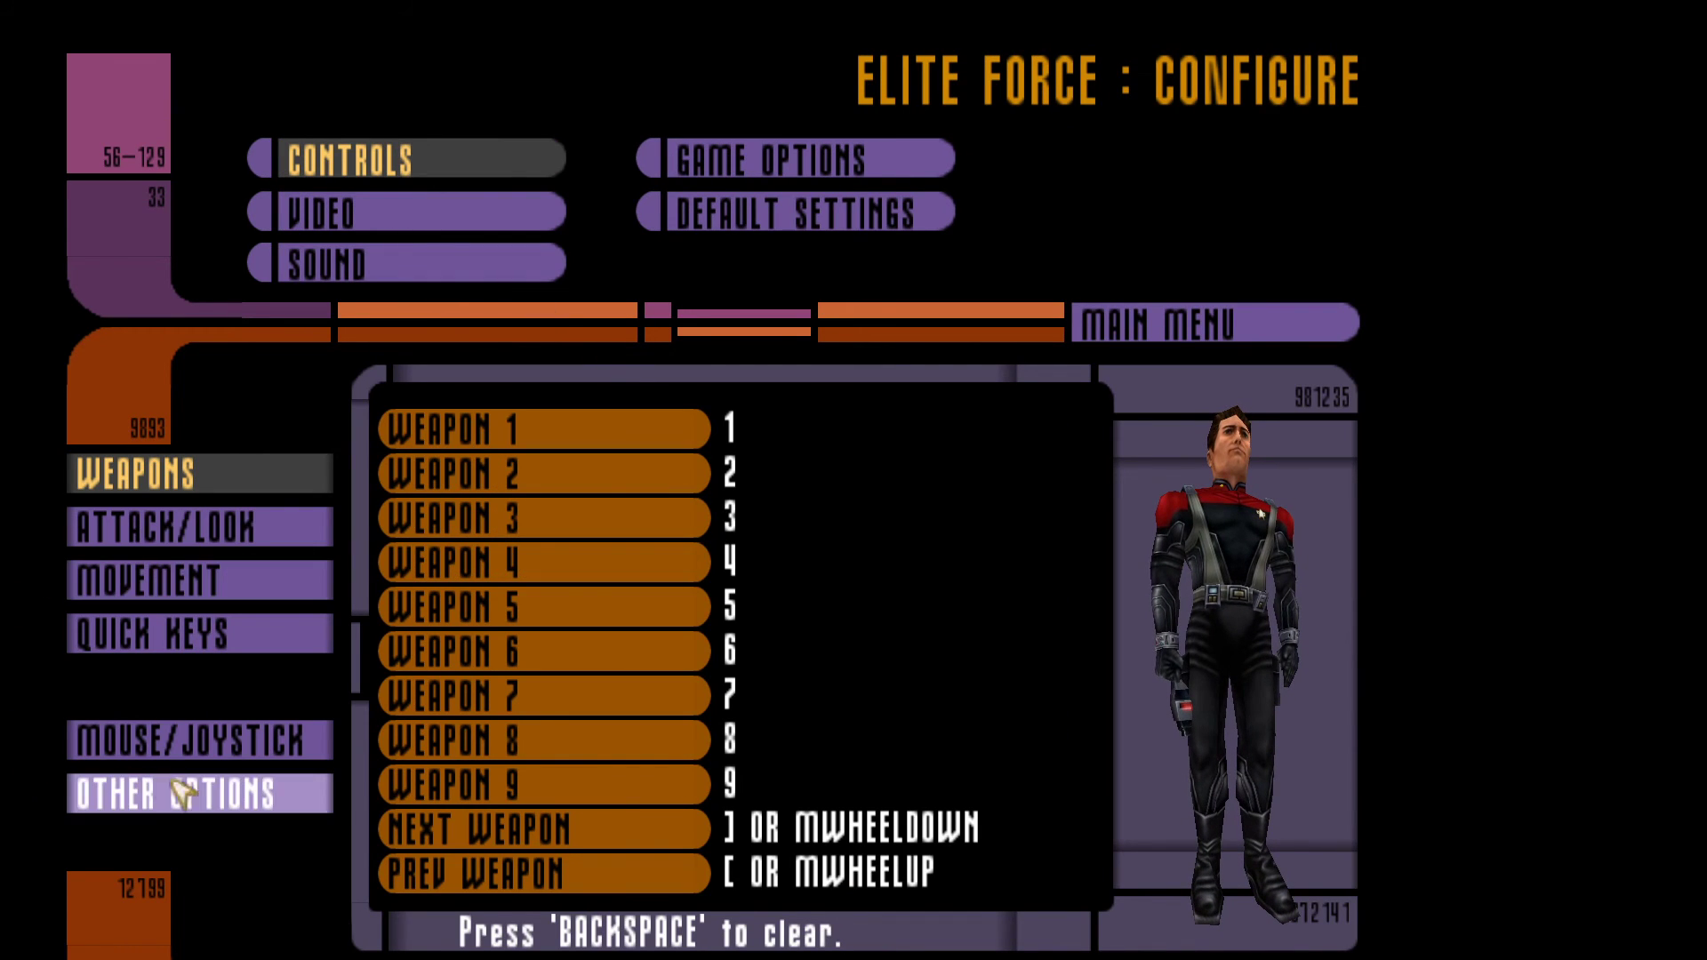
{"action": "left_click", "coordinate": [206, 805]}
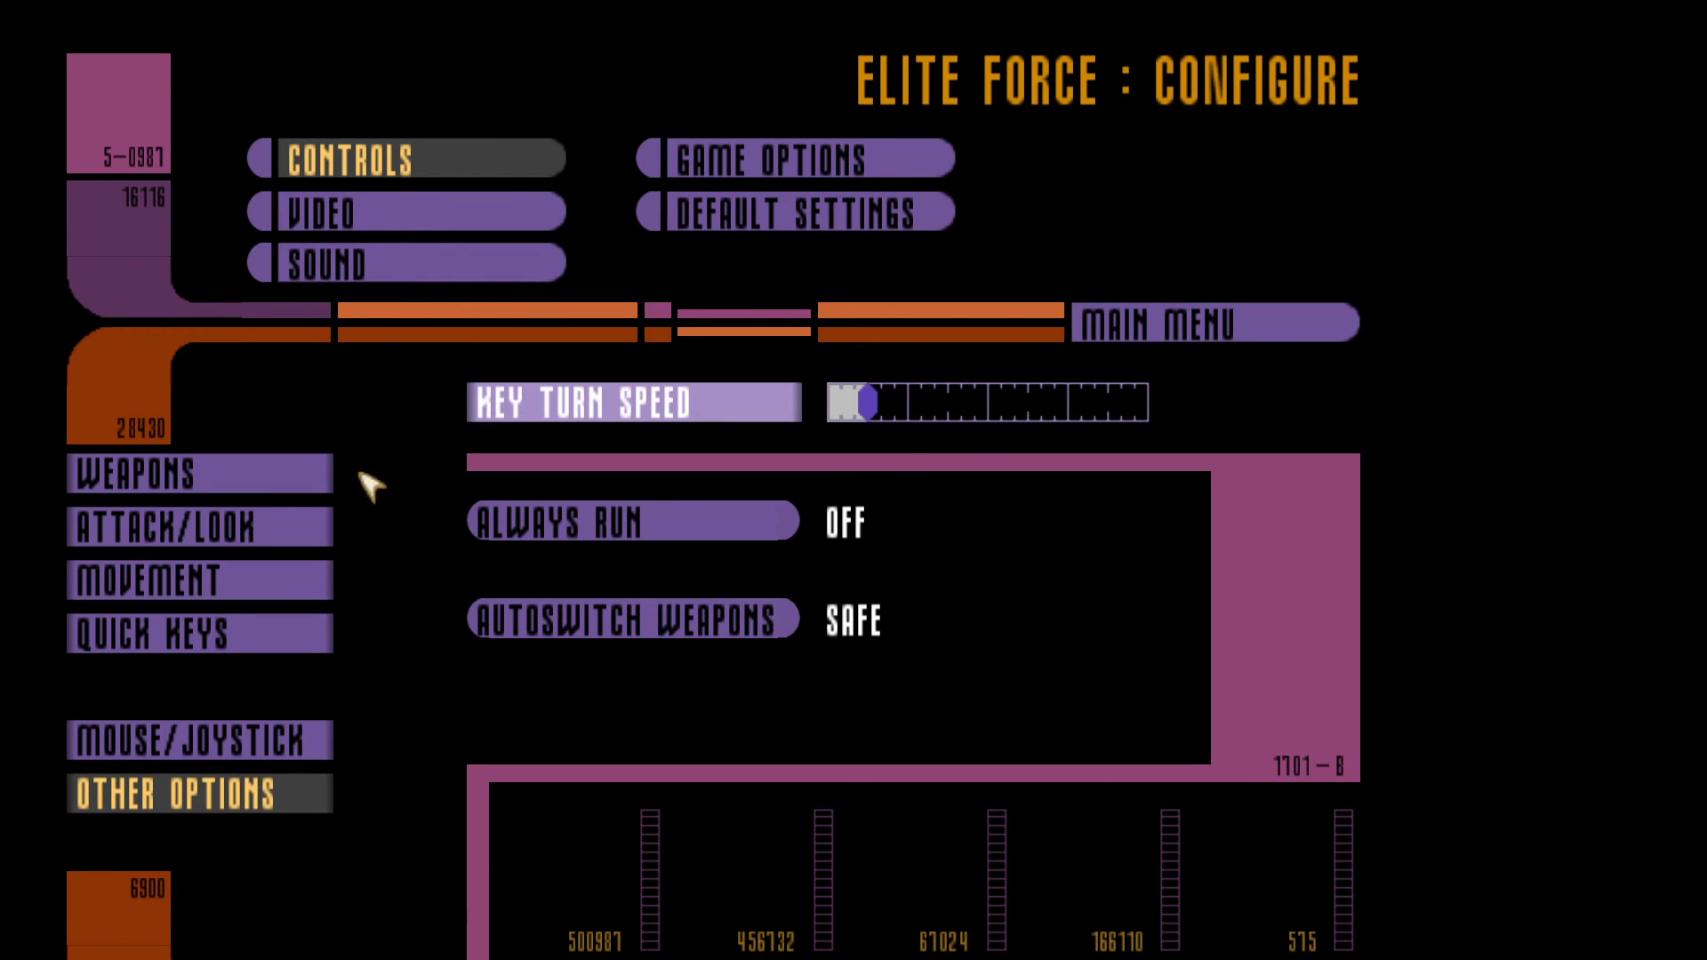
{"action": "left_click", "coordinate": [386, 218]}
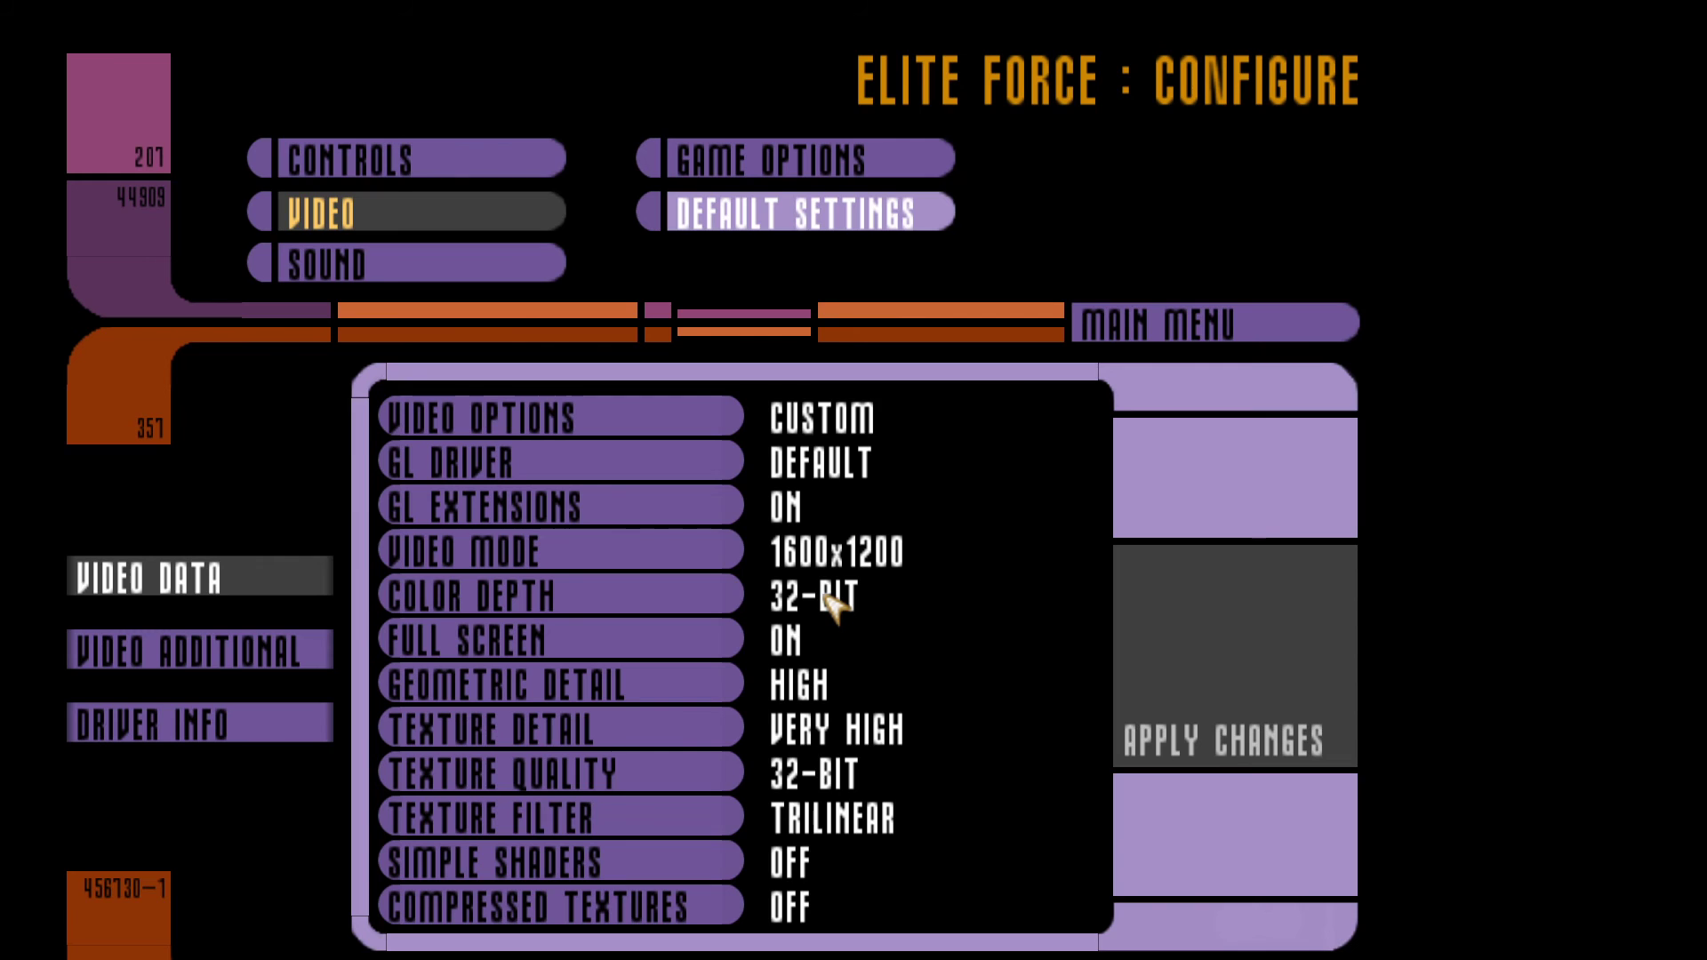
Step: Back out of the game's configuration to the main menu and bring up the prompt for quitting Elite Force
{"action": "key", "text": "Escape"}
{"action": "key", "text": "Escape"}
{"action": "key", "text": "Escape"}
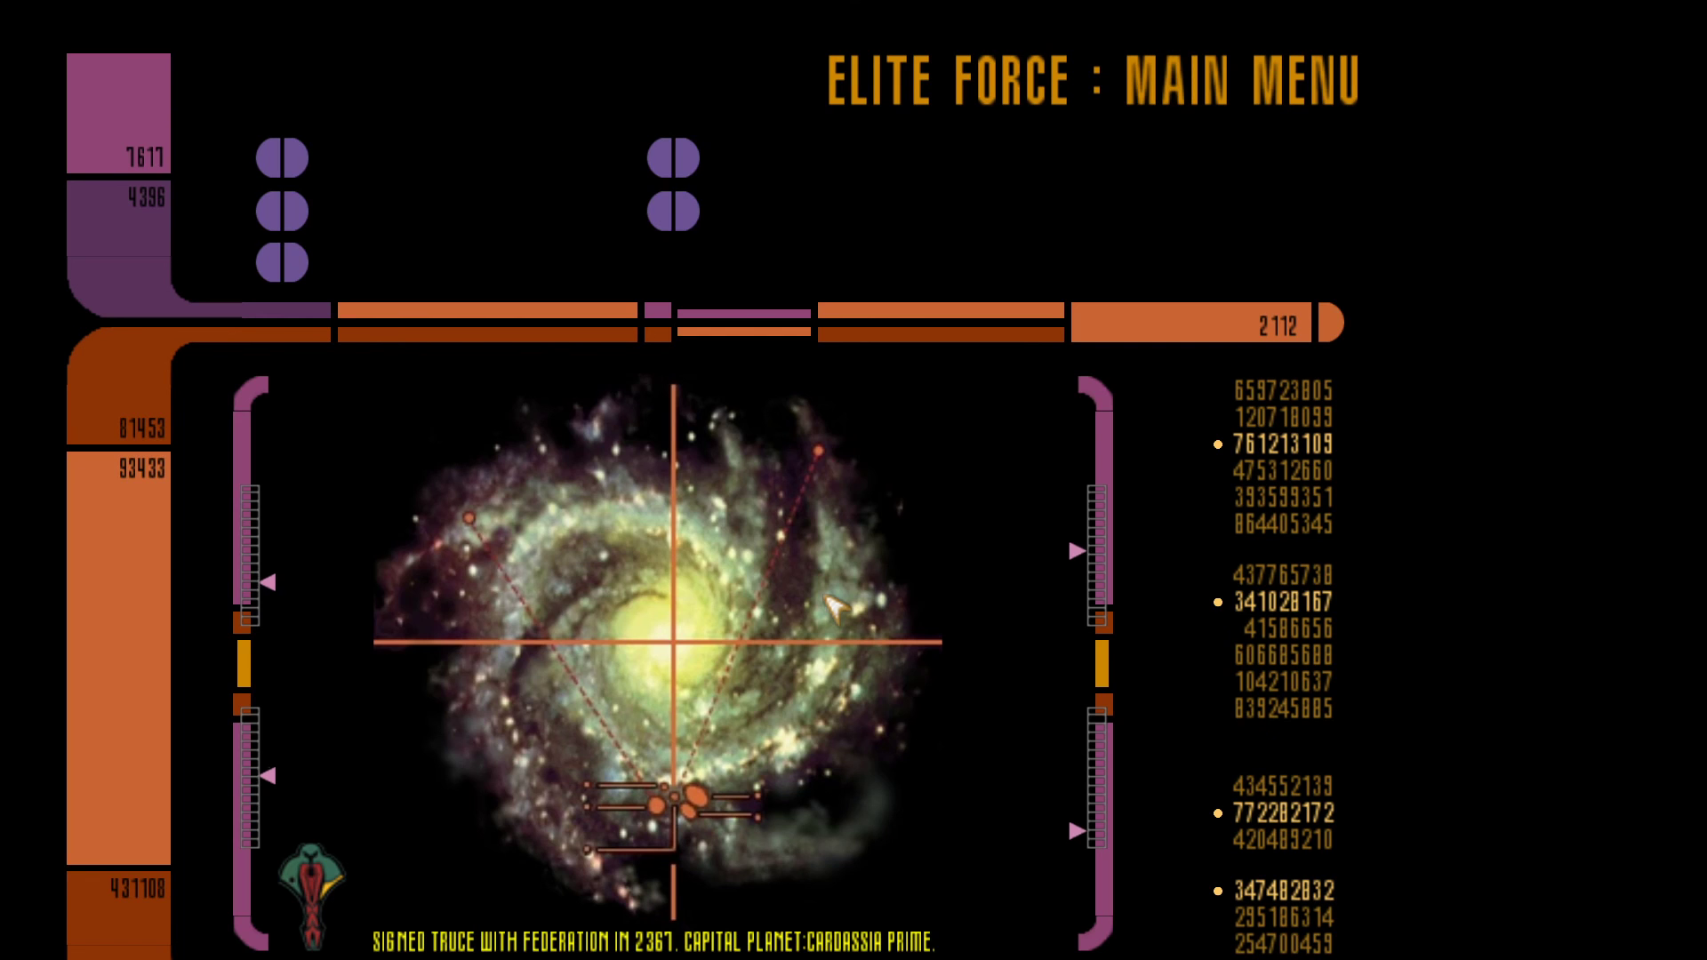
{"action": "key", "text": "Escape"}
{"action": "key", "text": "Escape"}
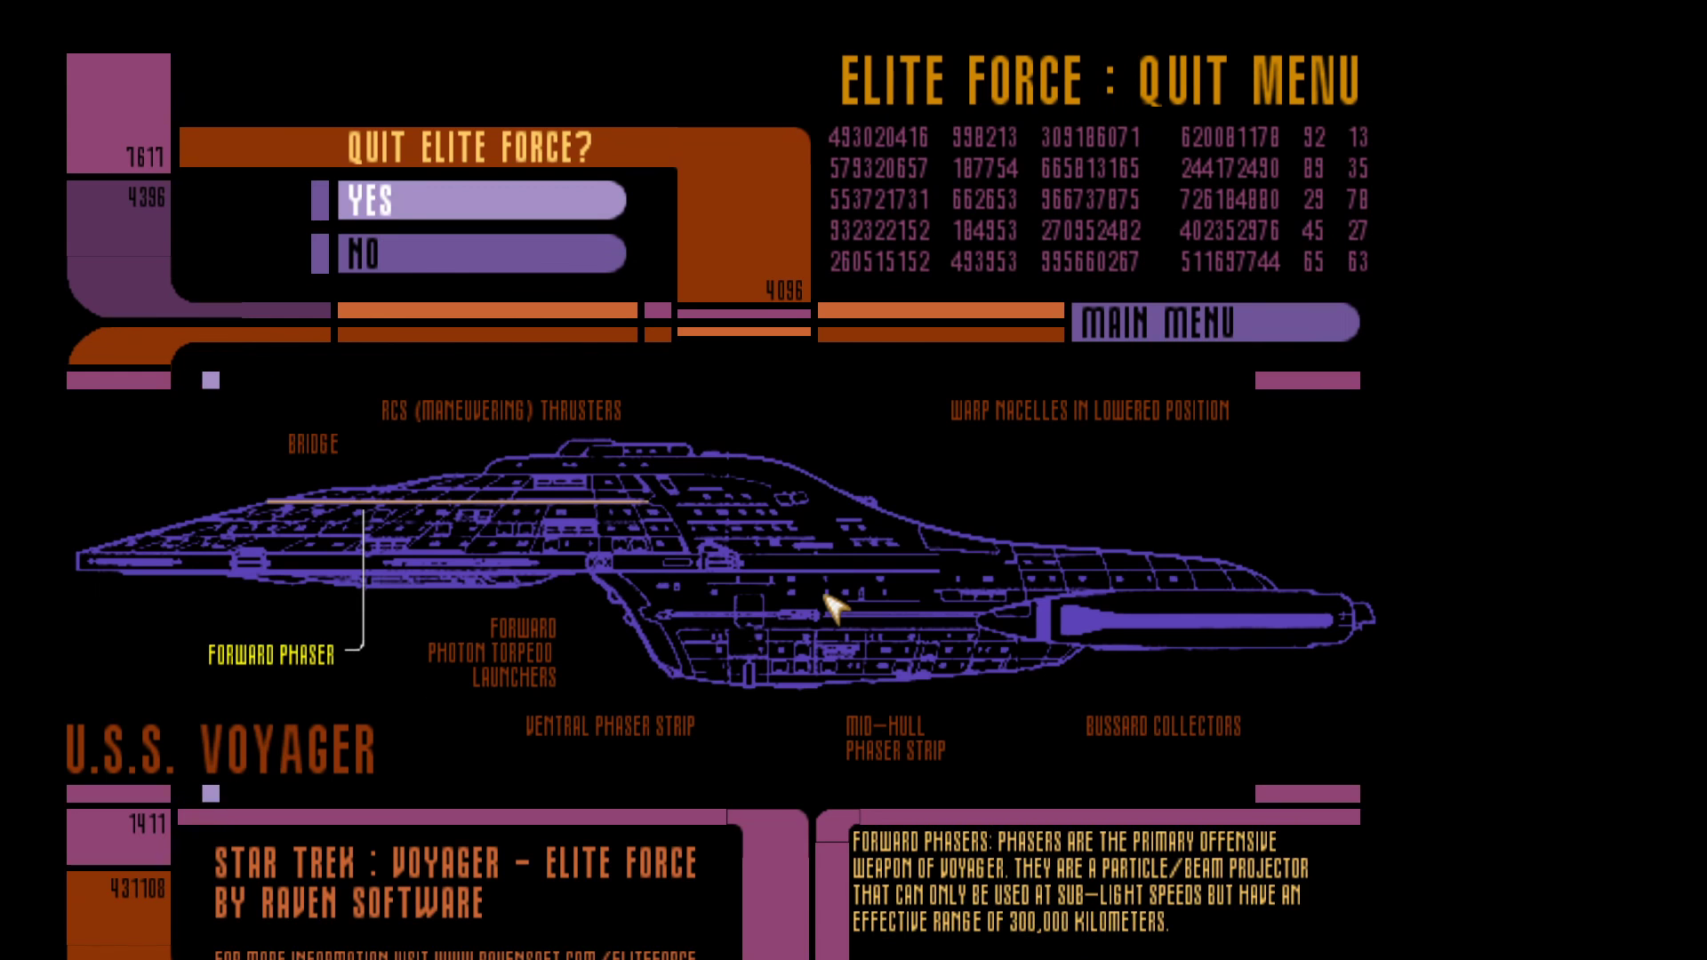